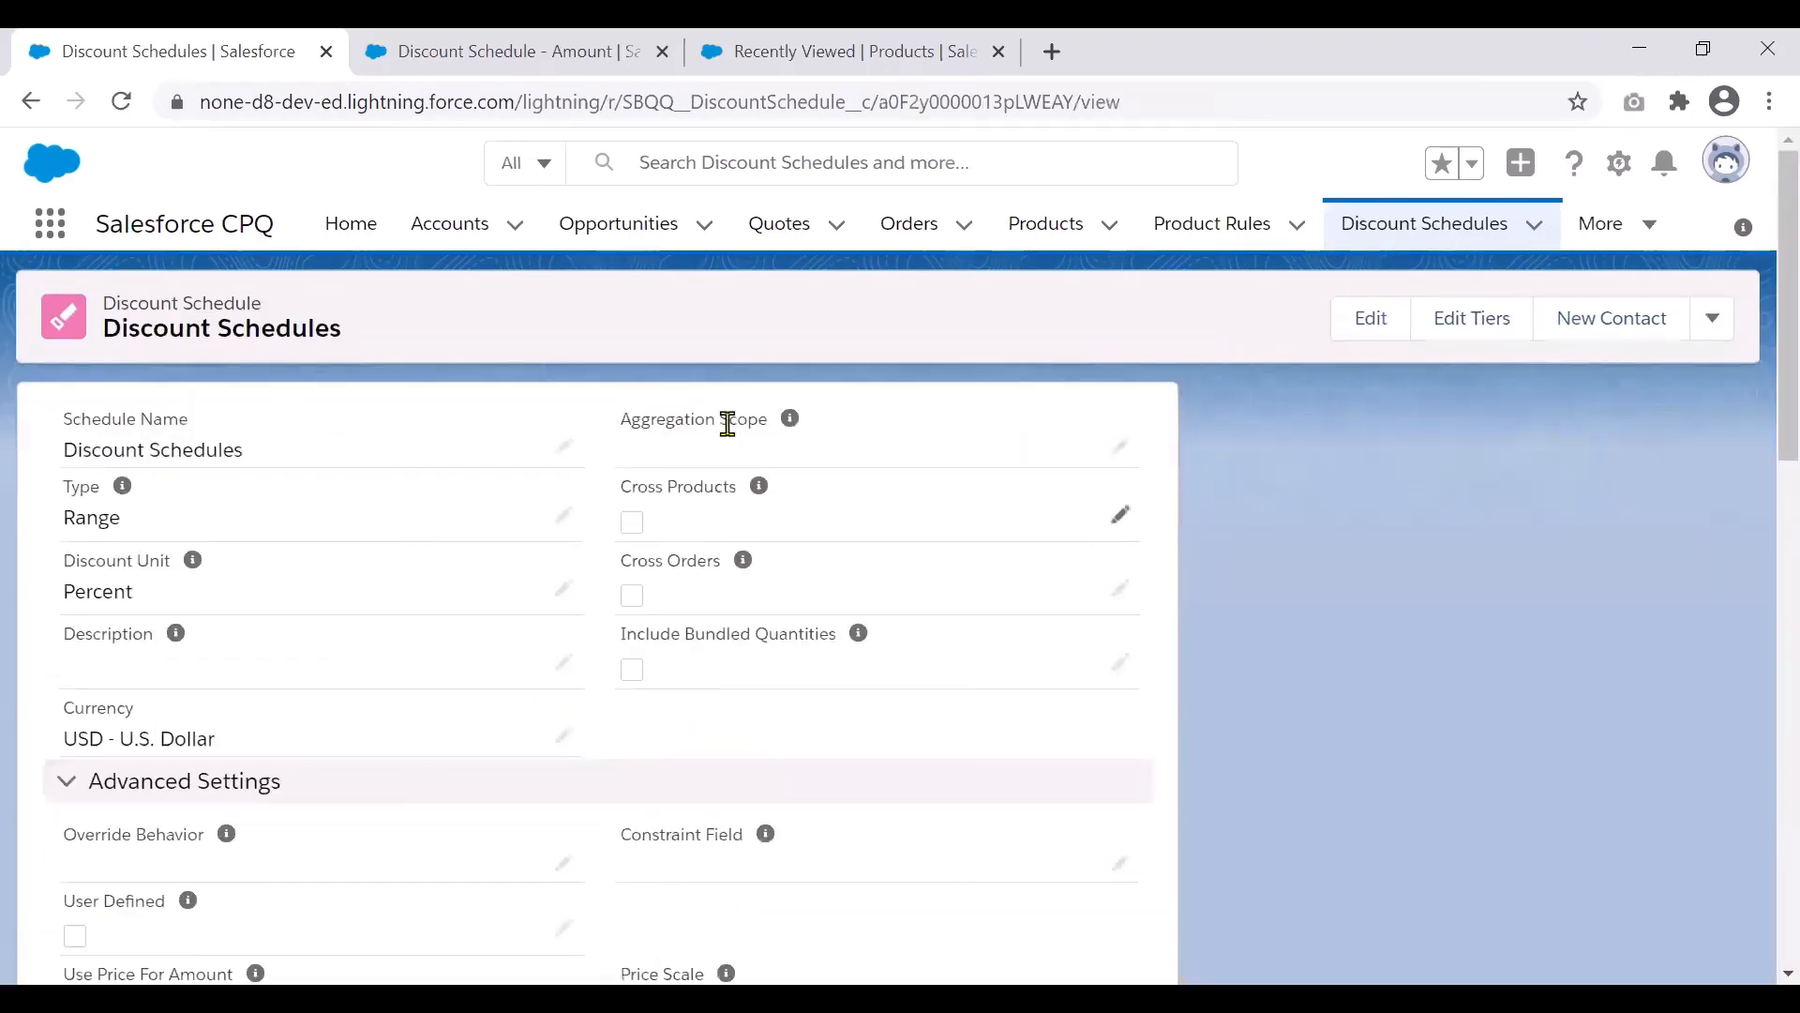
- Open the Discount Schedules record for editing and examine the available Type and Discount Unit options
{"action": "left_click", "coordinate": [566, 452]}
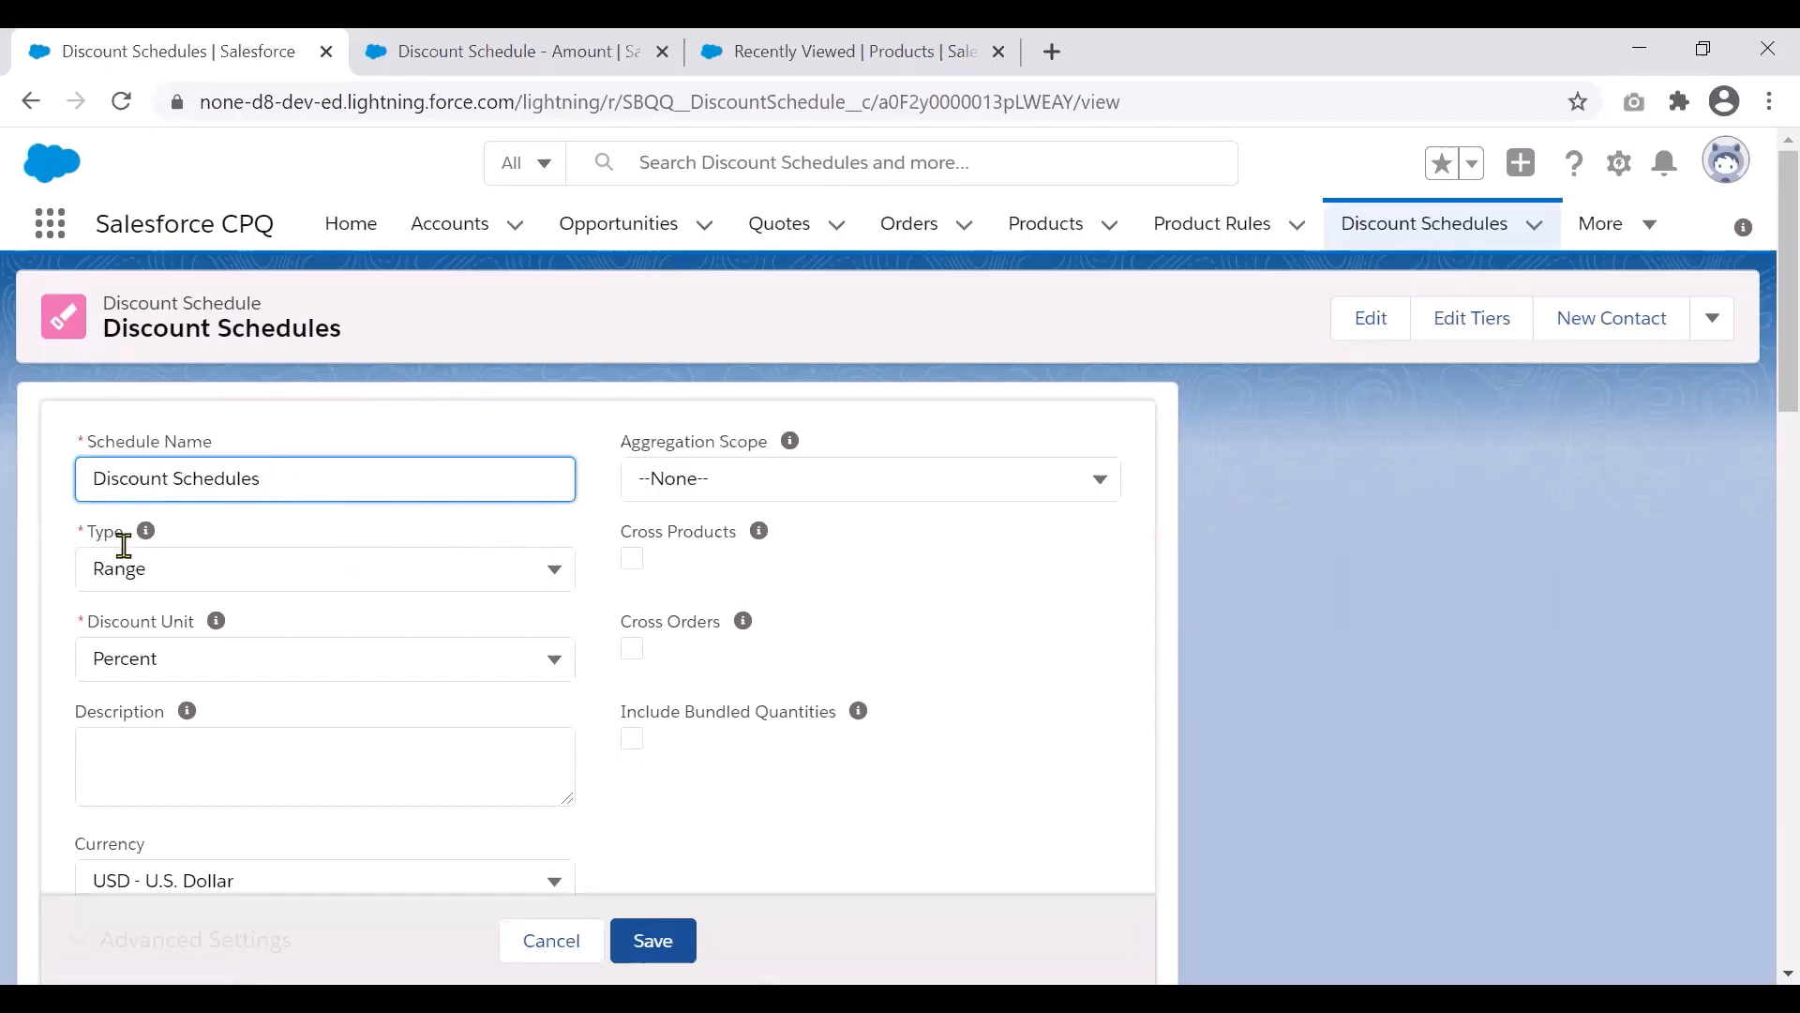
{"action": "left_click", "coordinate": [559, 572]}
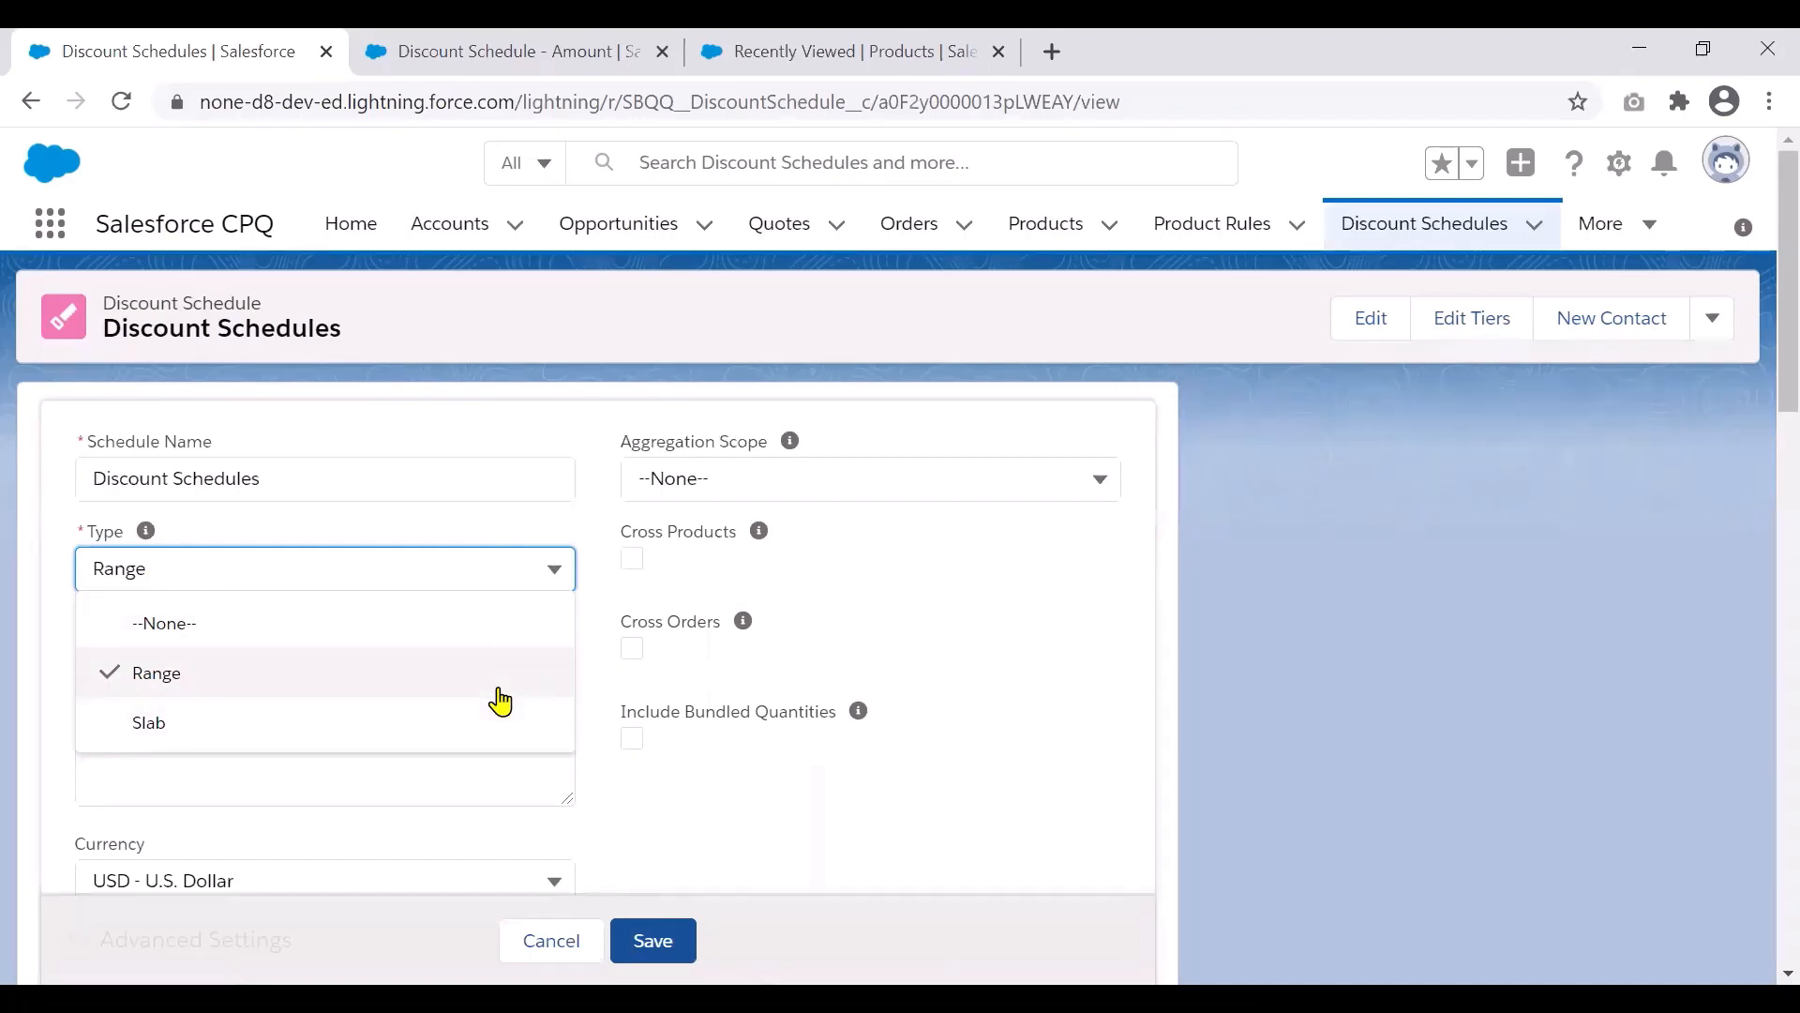
{"action": "left_click", "coordinate": [603, 675]}
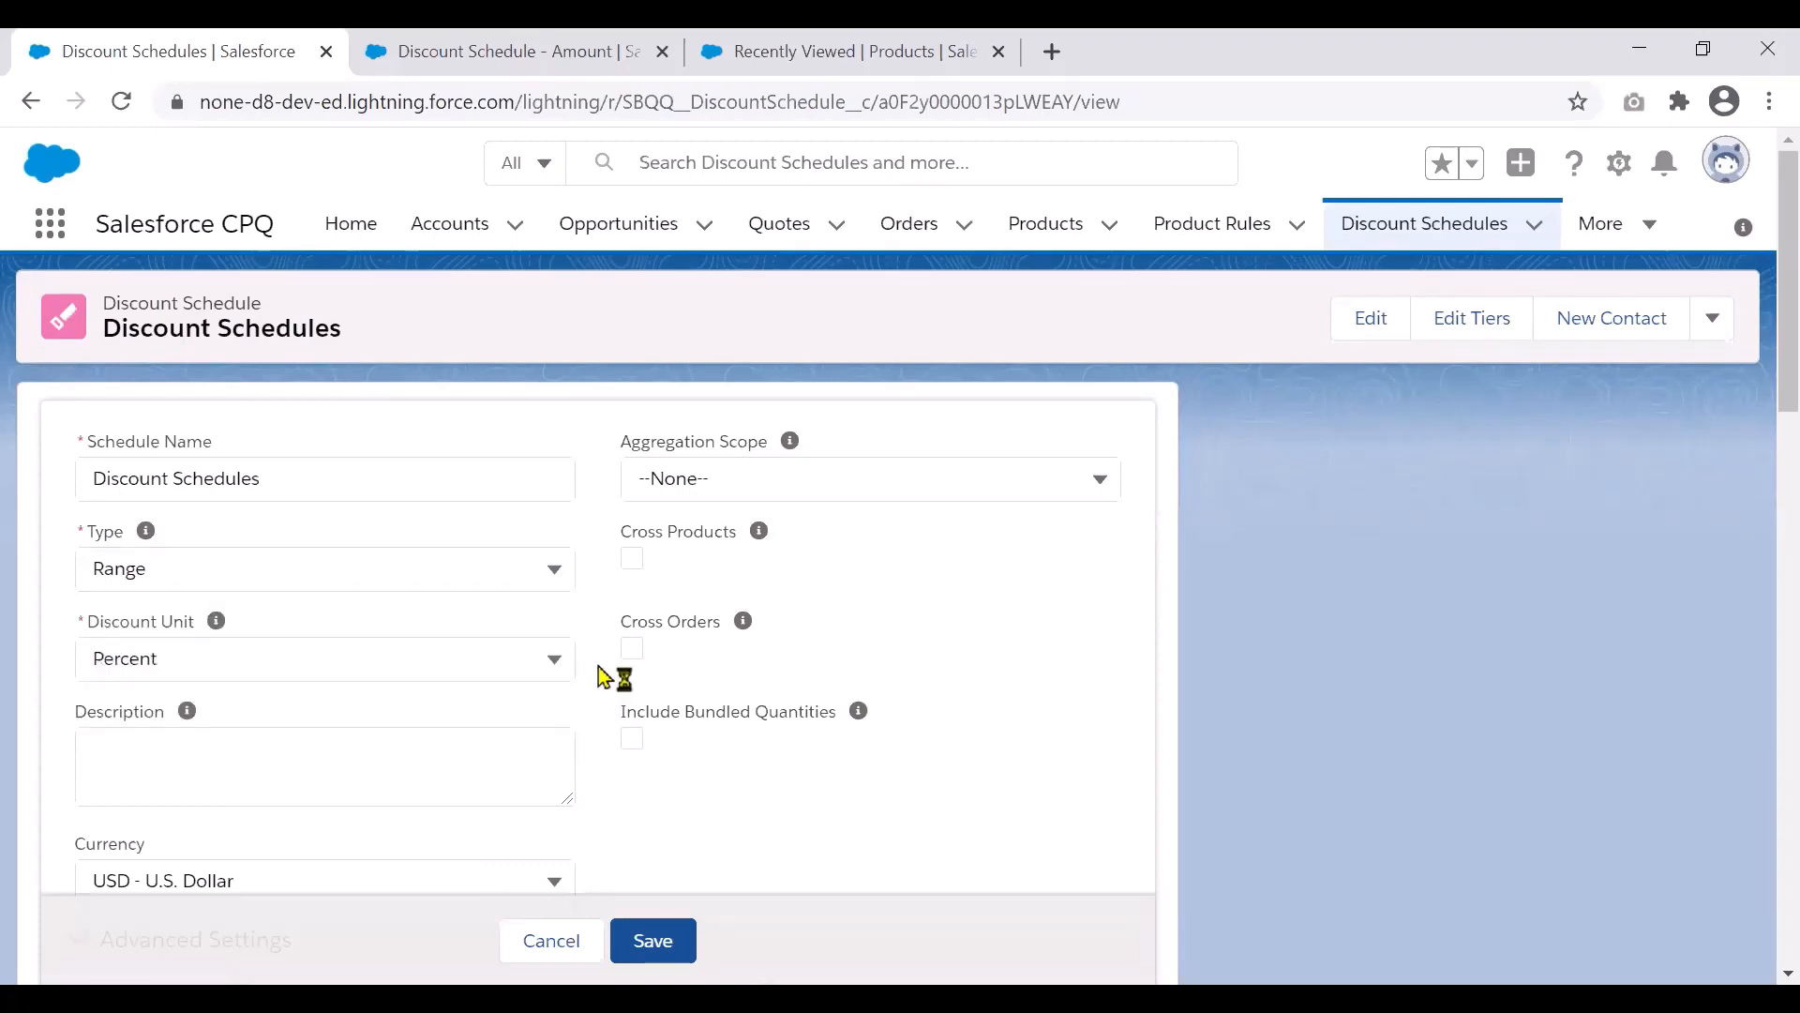
{"action": "left_click", "coordinate": [233, 656]}
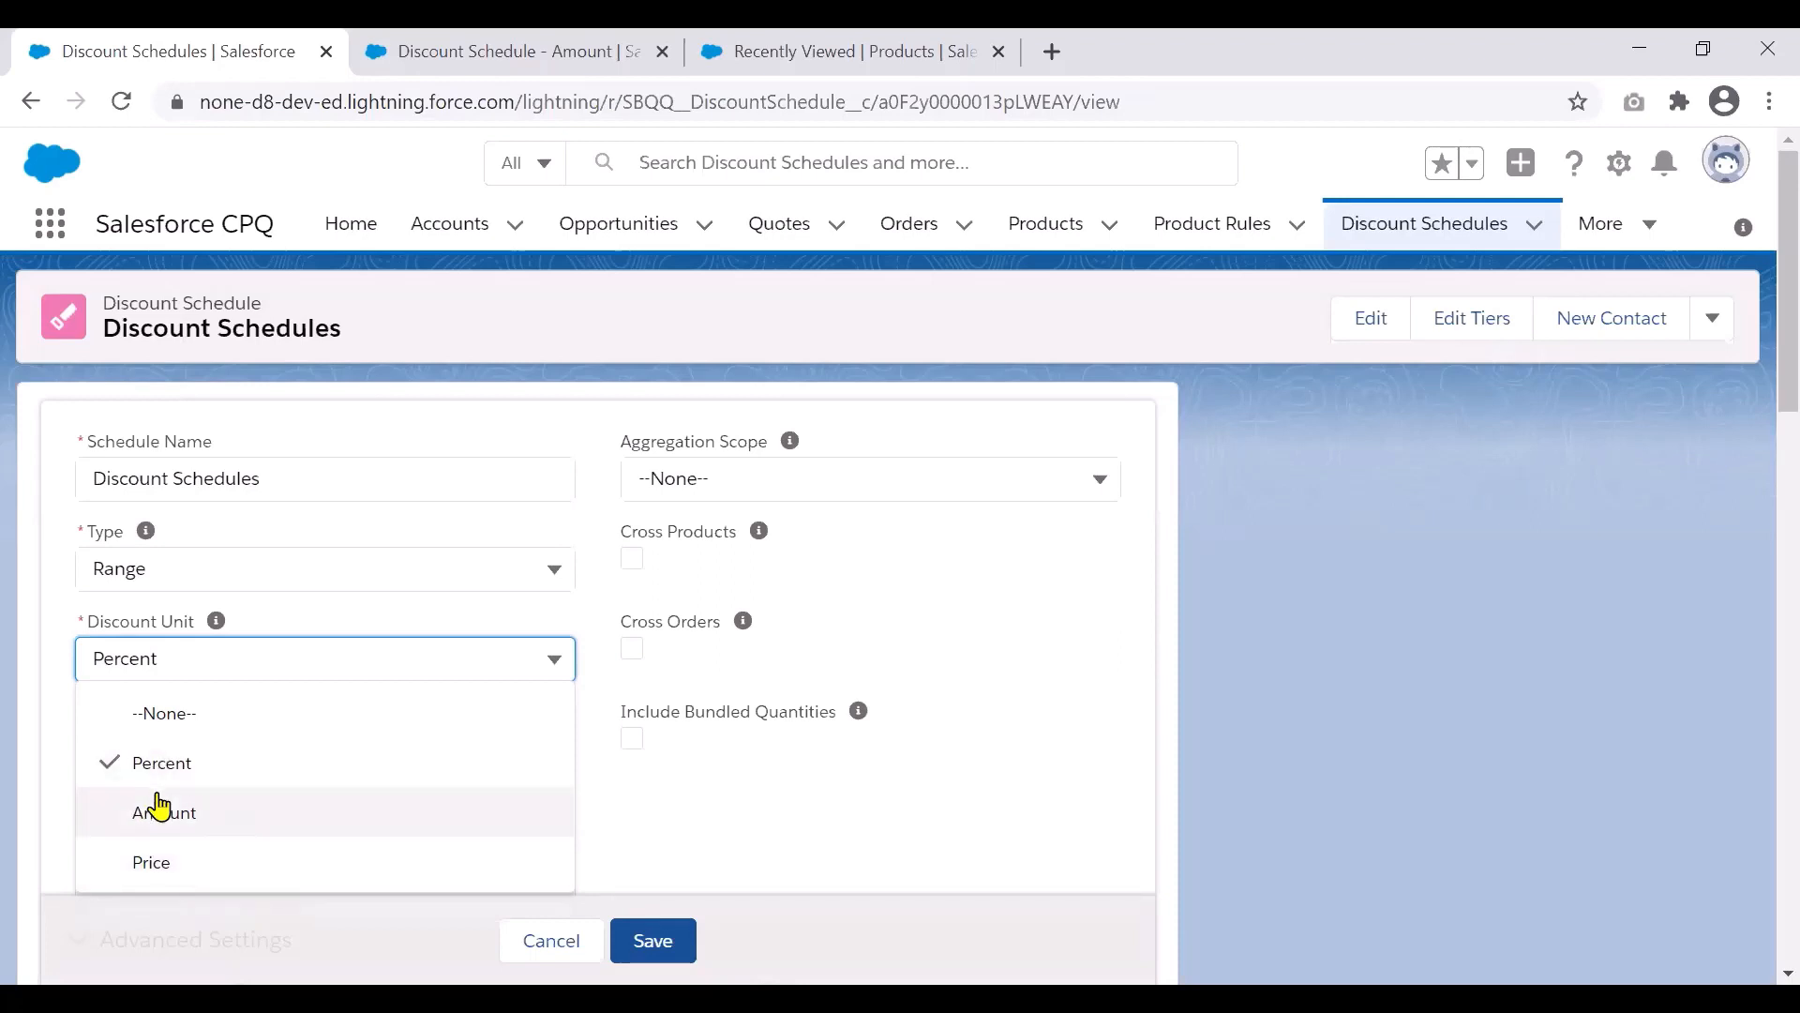
{"action": "left_click", "coordinate": [641, 769]}
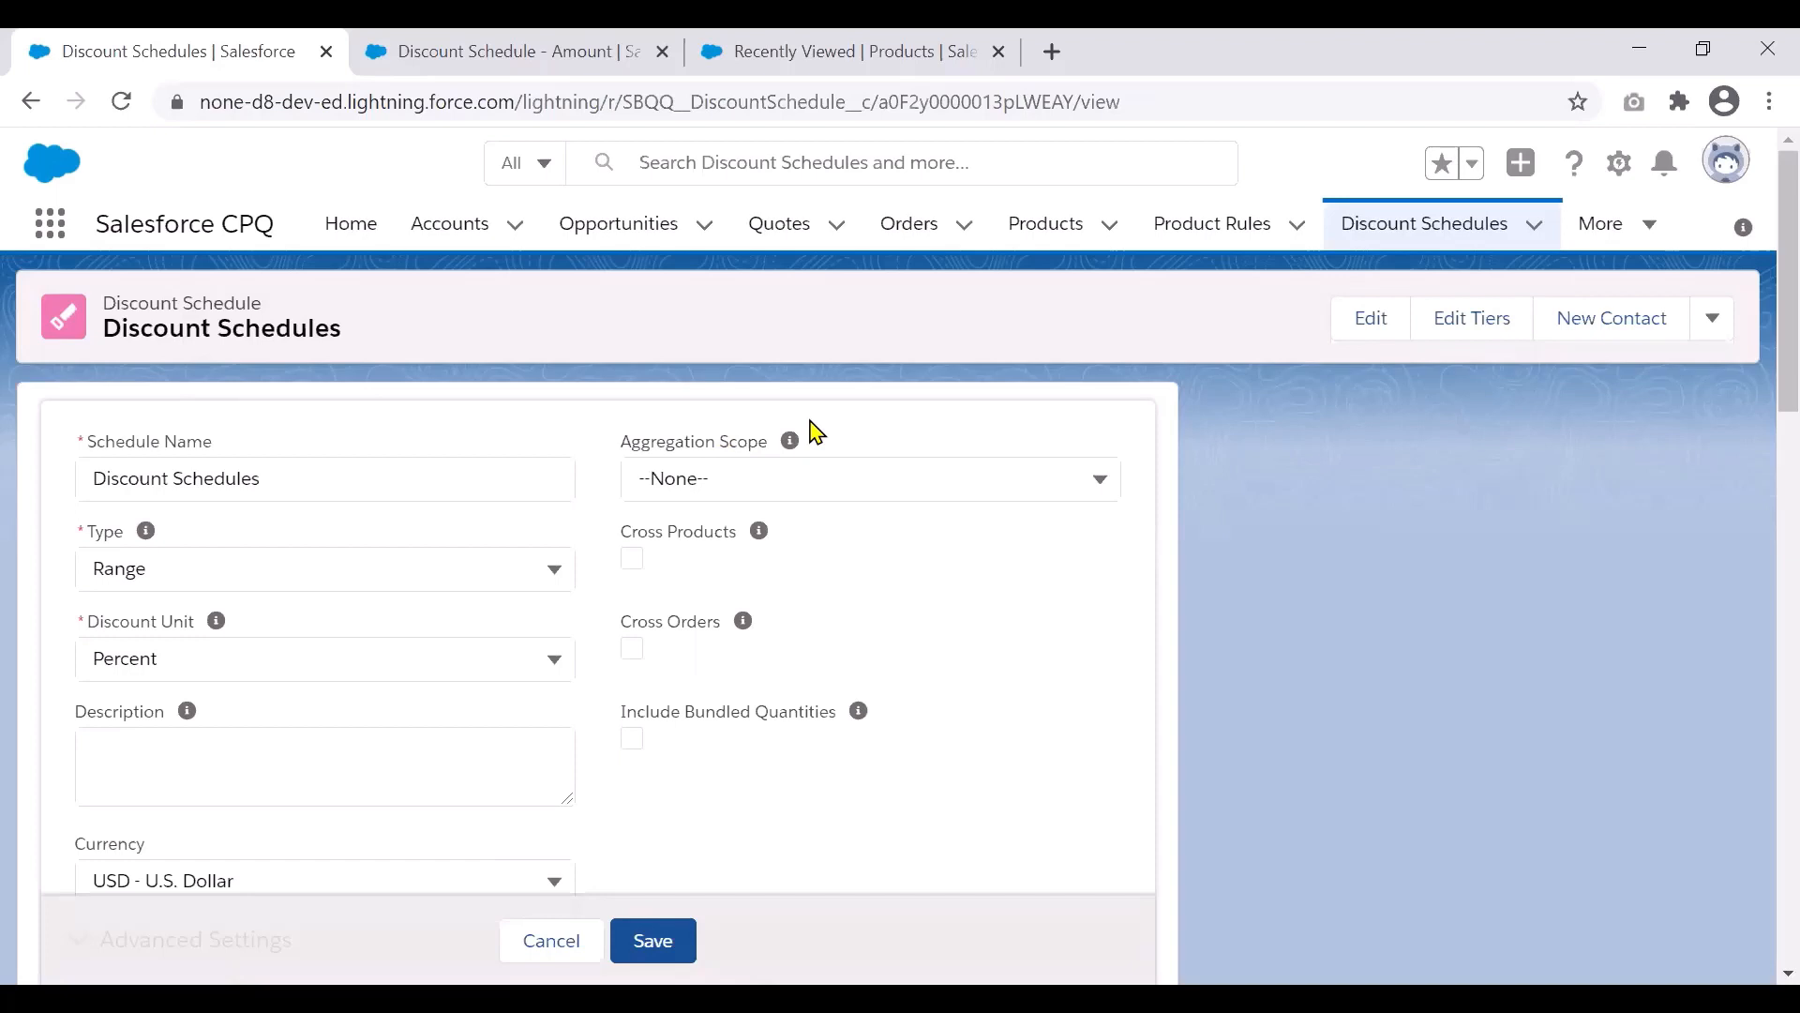
- Examine the Aggregation Scope options and the help for Cross Orders and Include Bundled Quantities, and cancel editing the schedule
{"action": "left_click", "coordinate": [816, 476]}
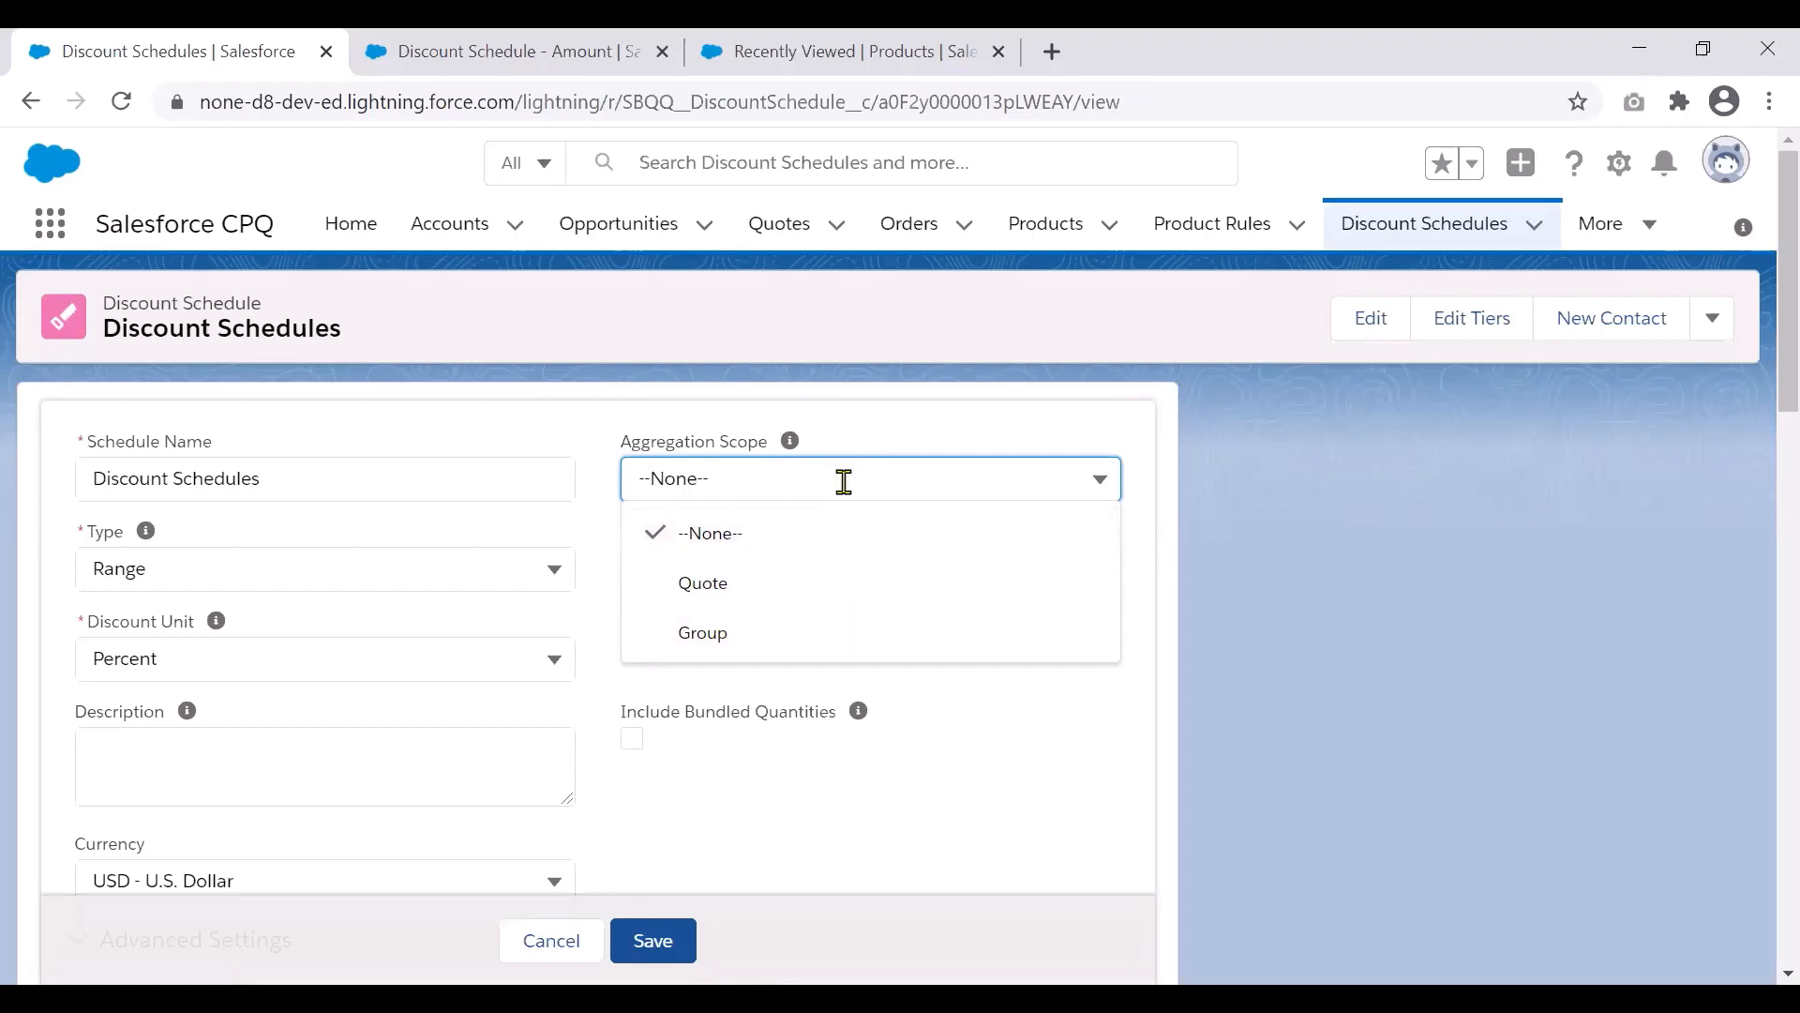
{"action": "left_click", "coordinate": [1156, 516]}
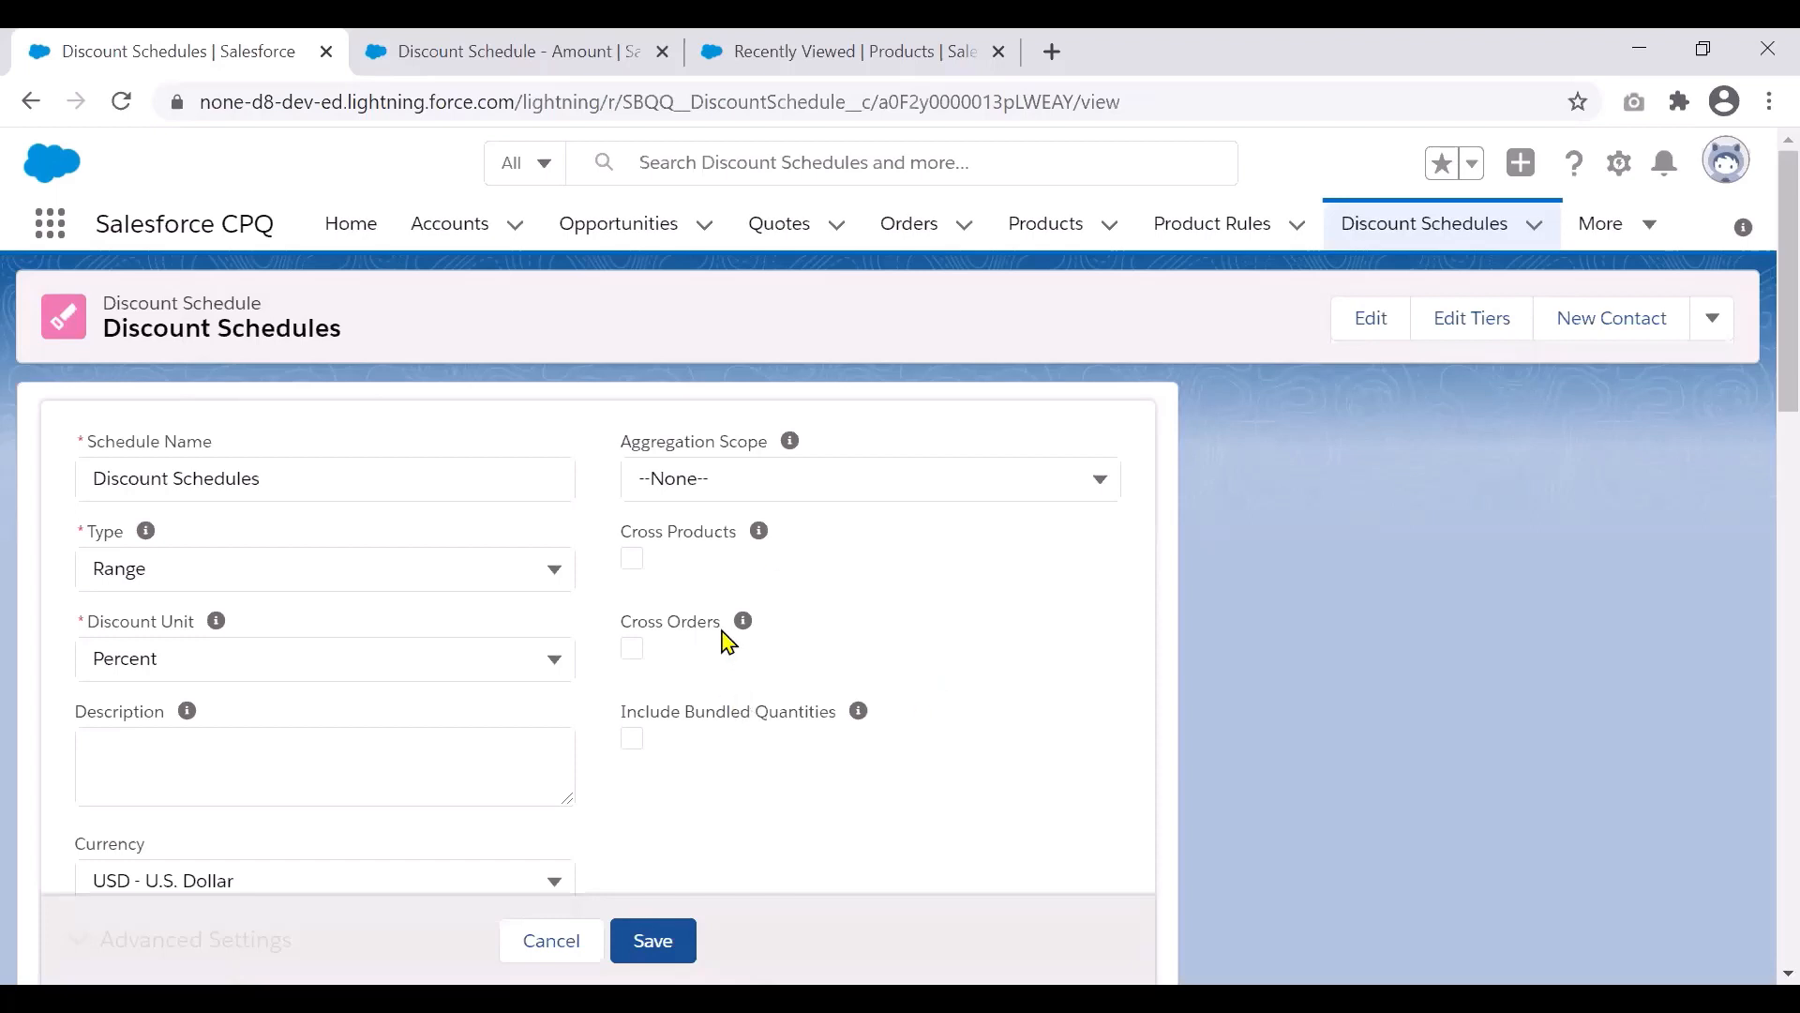
{"action": "mouse_move", "coordinate": [745, 628]}
{"action": "mouse_move", "coordinate": [851, 720]}
{"action": "left_click", "coordinate": [551, 940]}
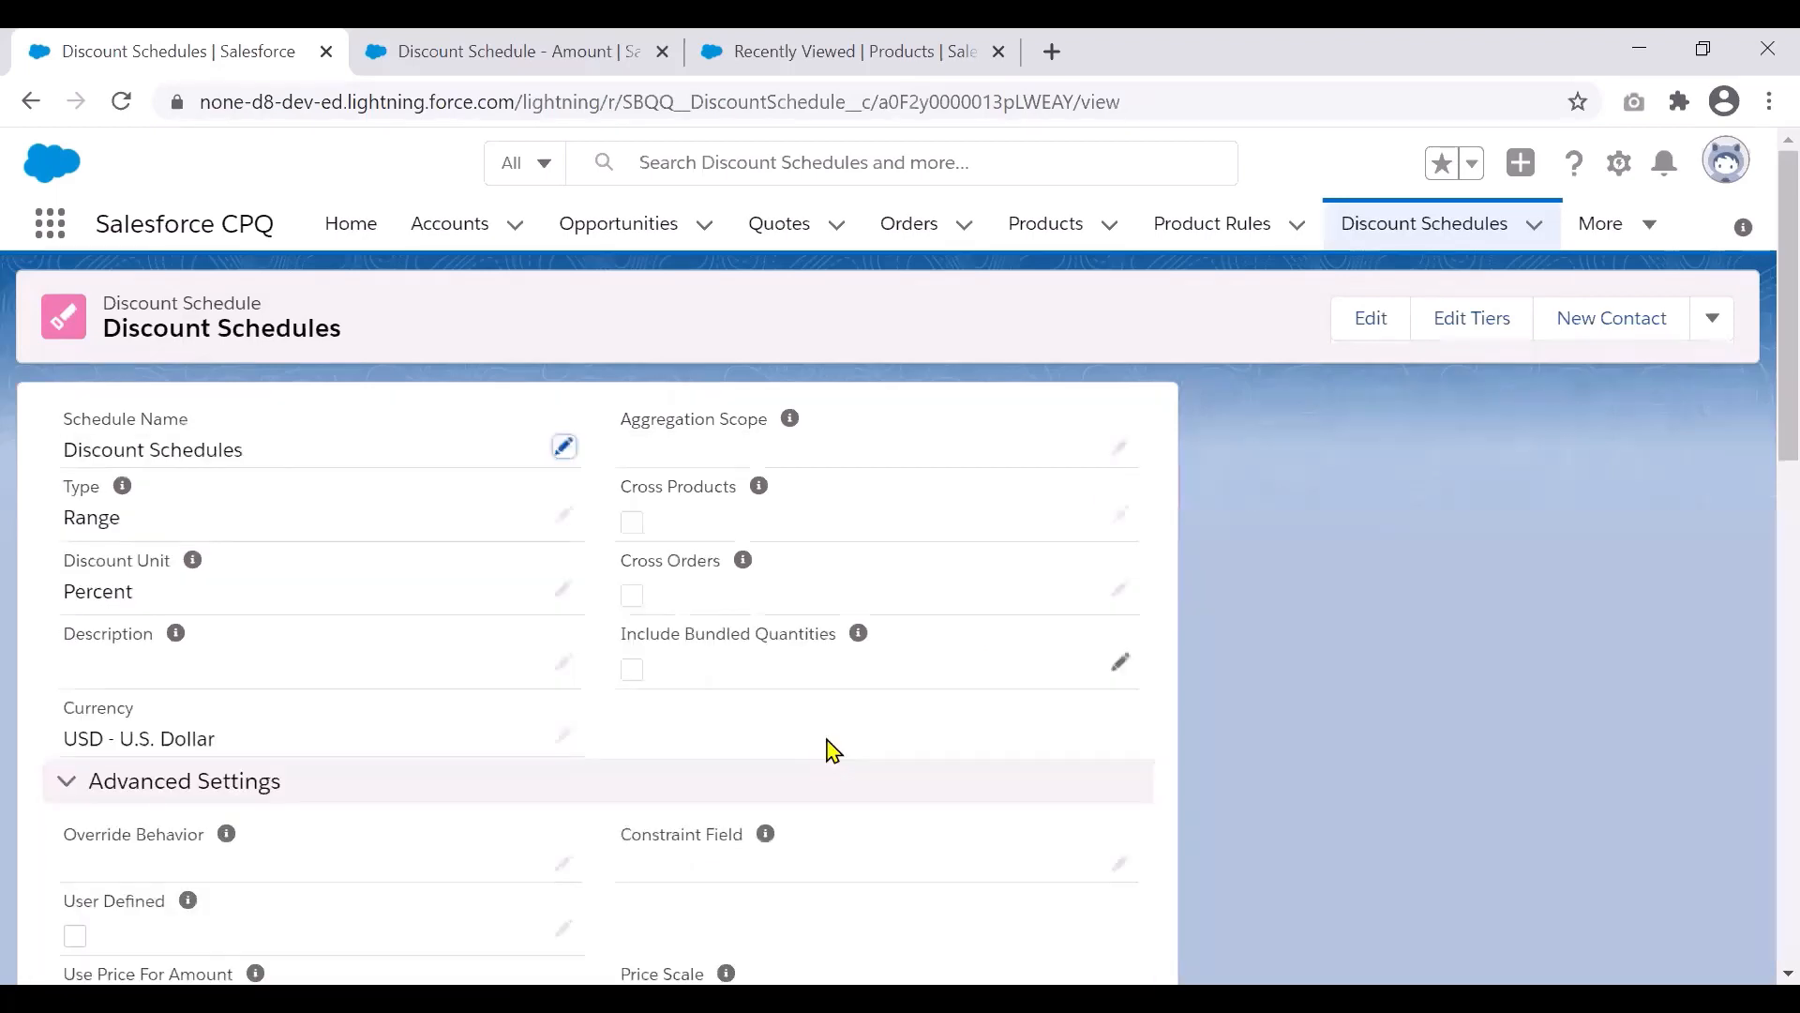
- Open the tier editors of the Discount Schedules record and the Discount Schedule - Amount record to view their tiers
{"action": "left_click", "coordinate": [1477, 341]}
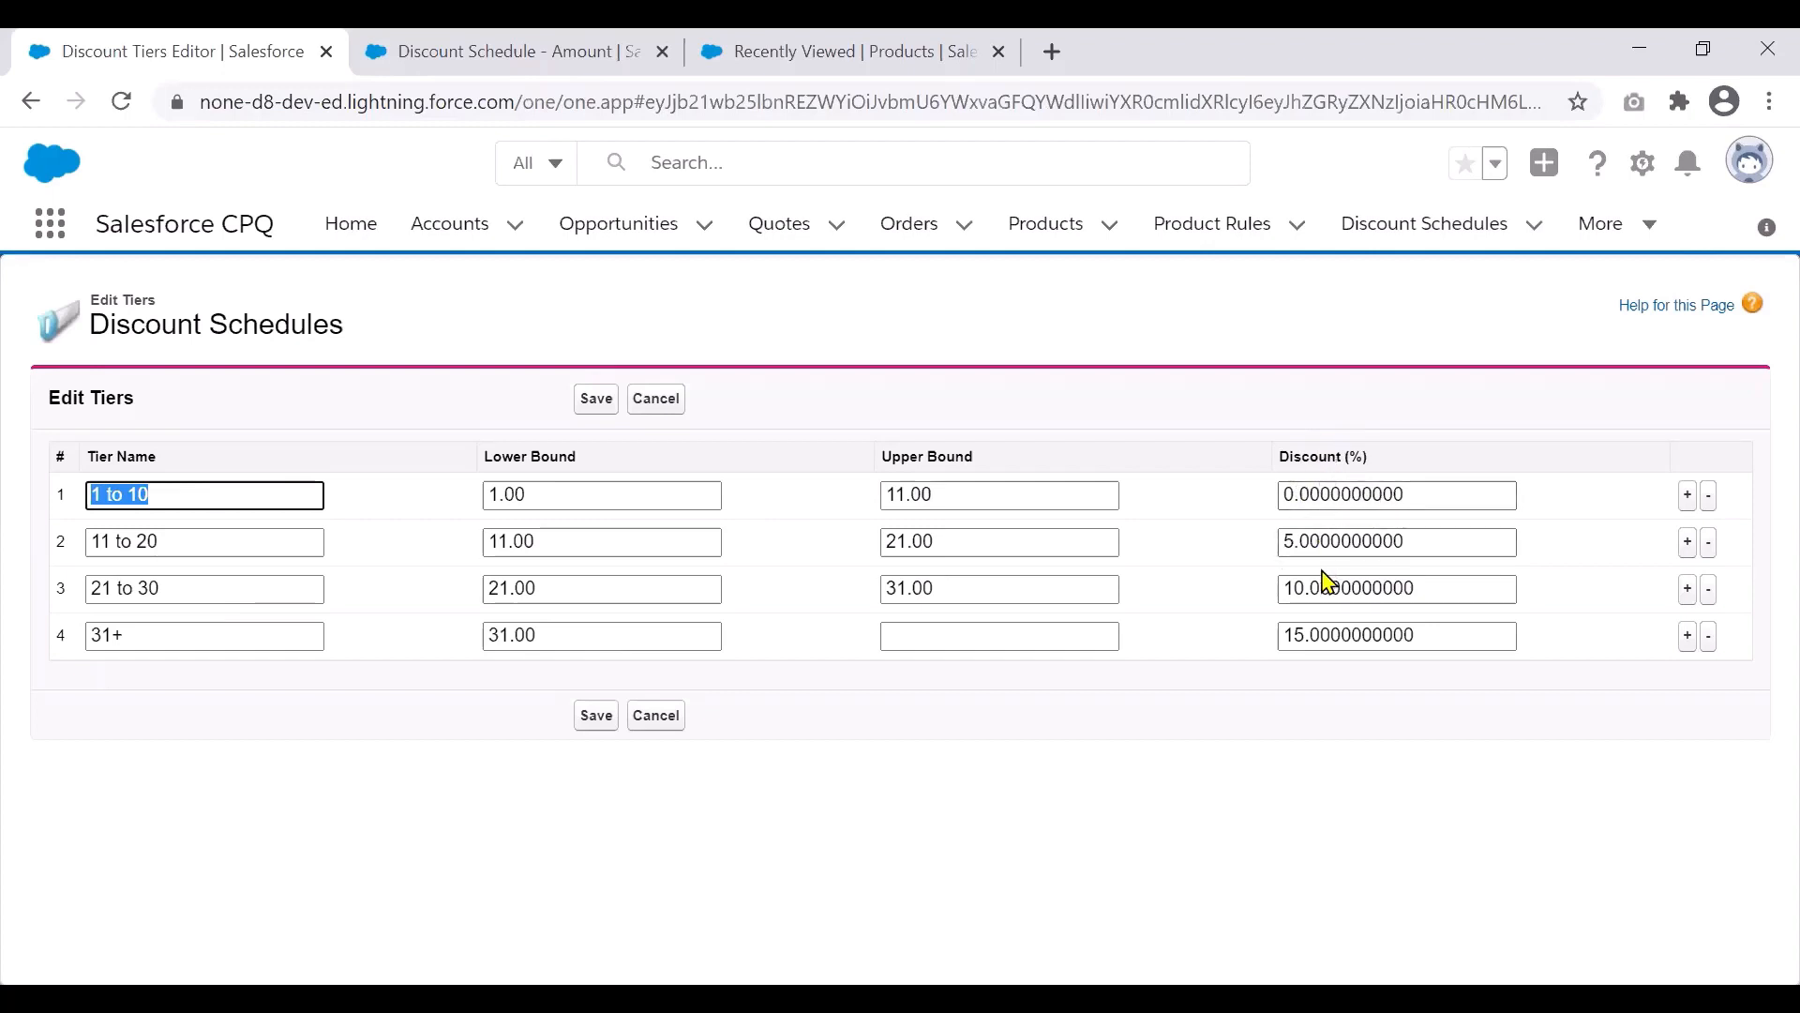
{"action": "left_click", "coordinate": [464, 47]}
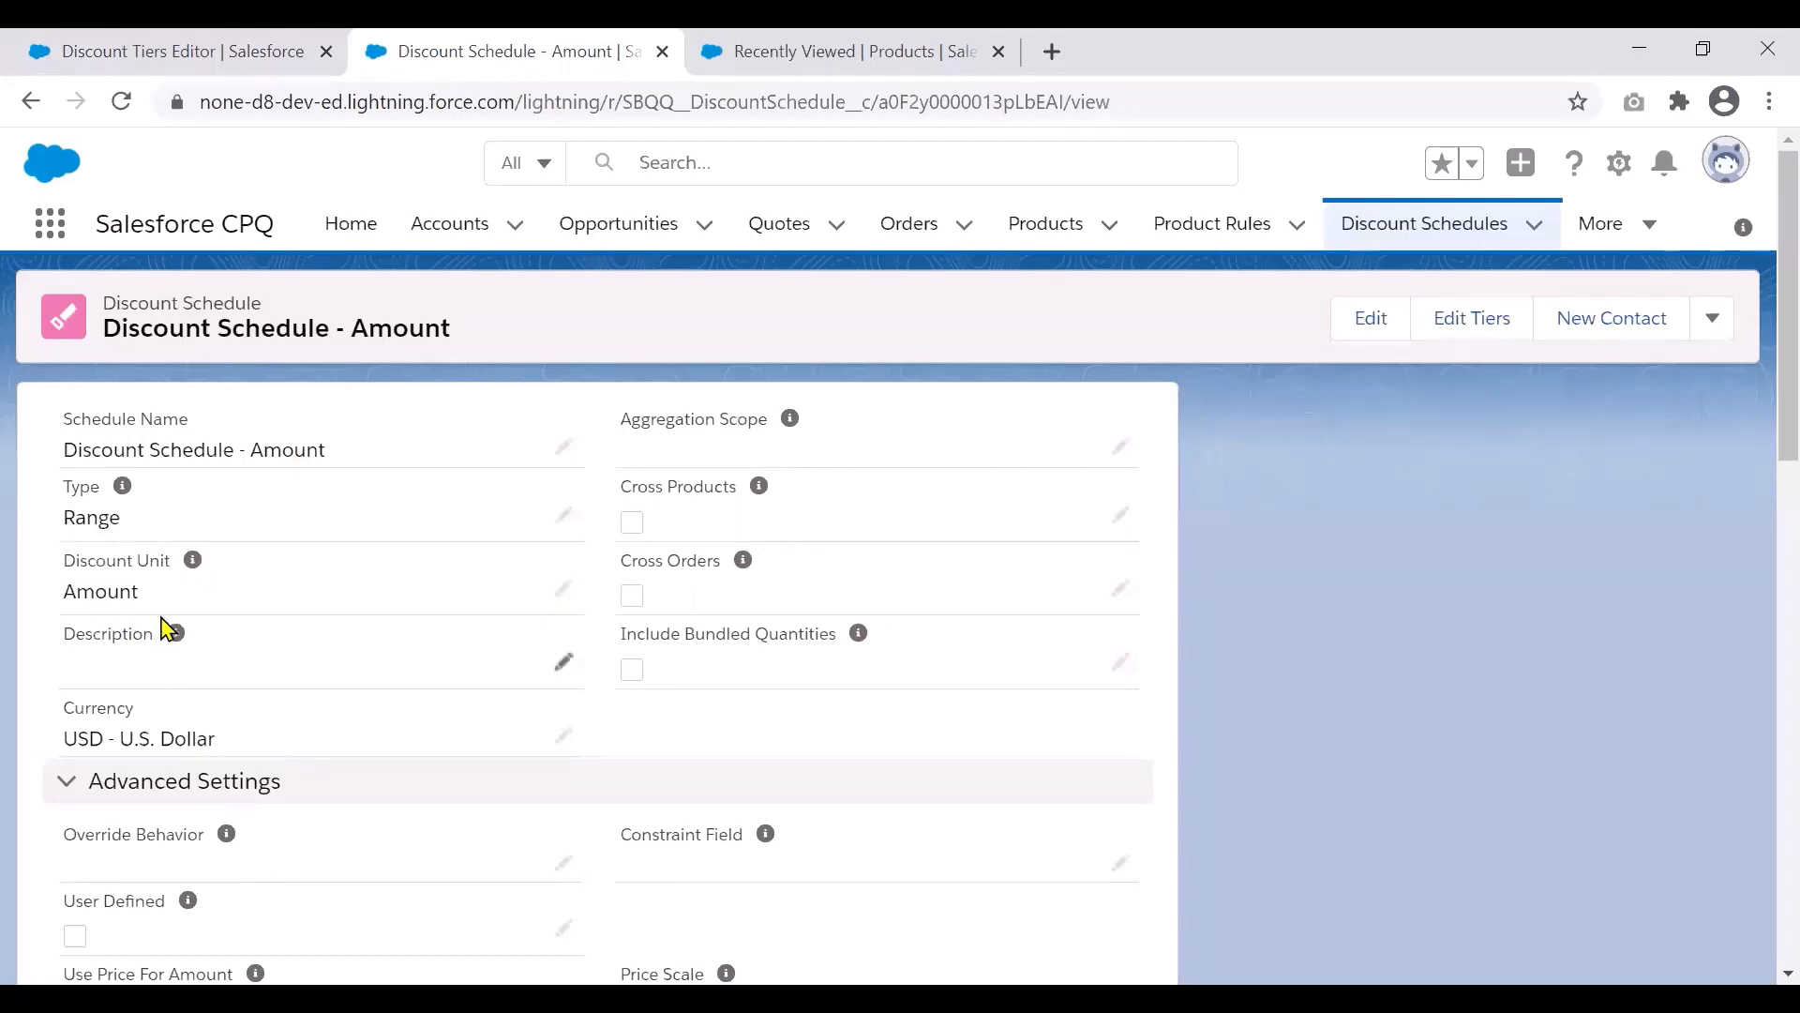
{"action": "left_click", "coordinate": [1499, 332]}
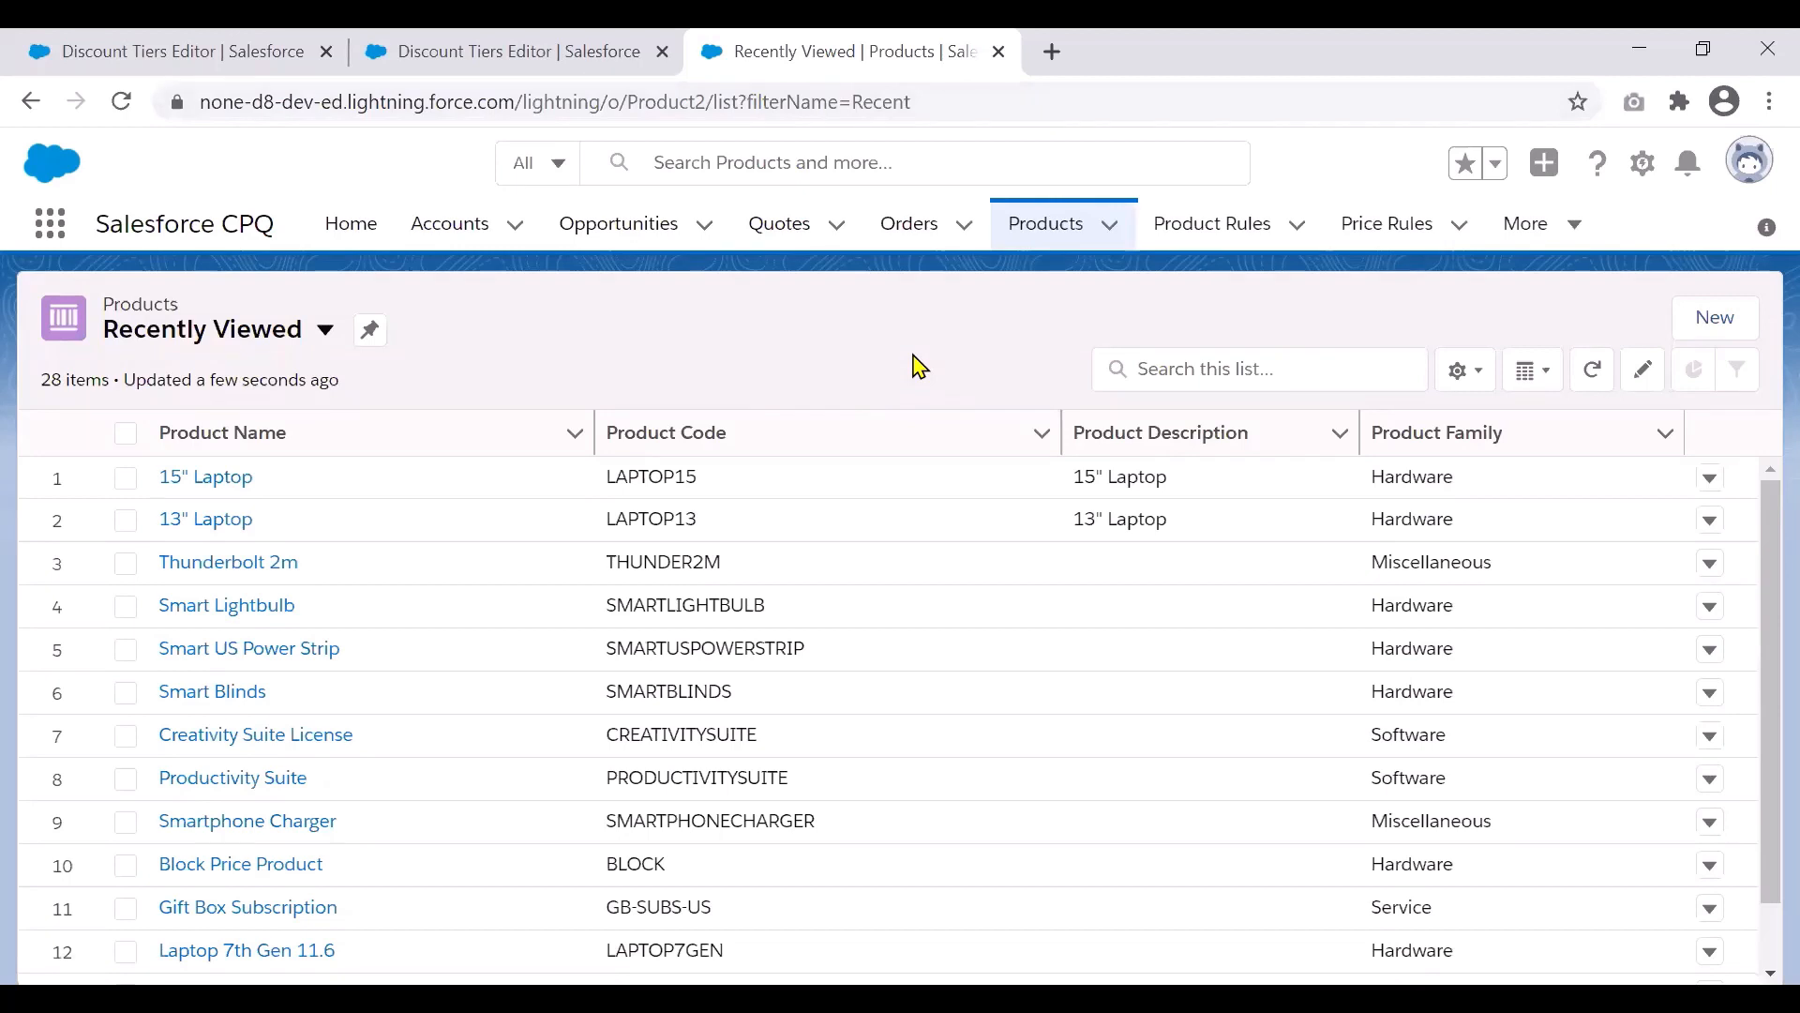
- Open the 15" Laptop product and examine its Salesforce CPQ Discounting fields, including Discount Schedule
{"action": "left_click", "coordinate": [203, 478]}
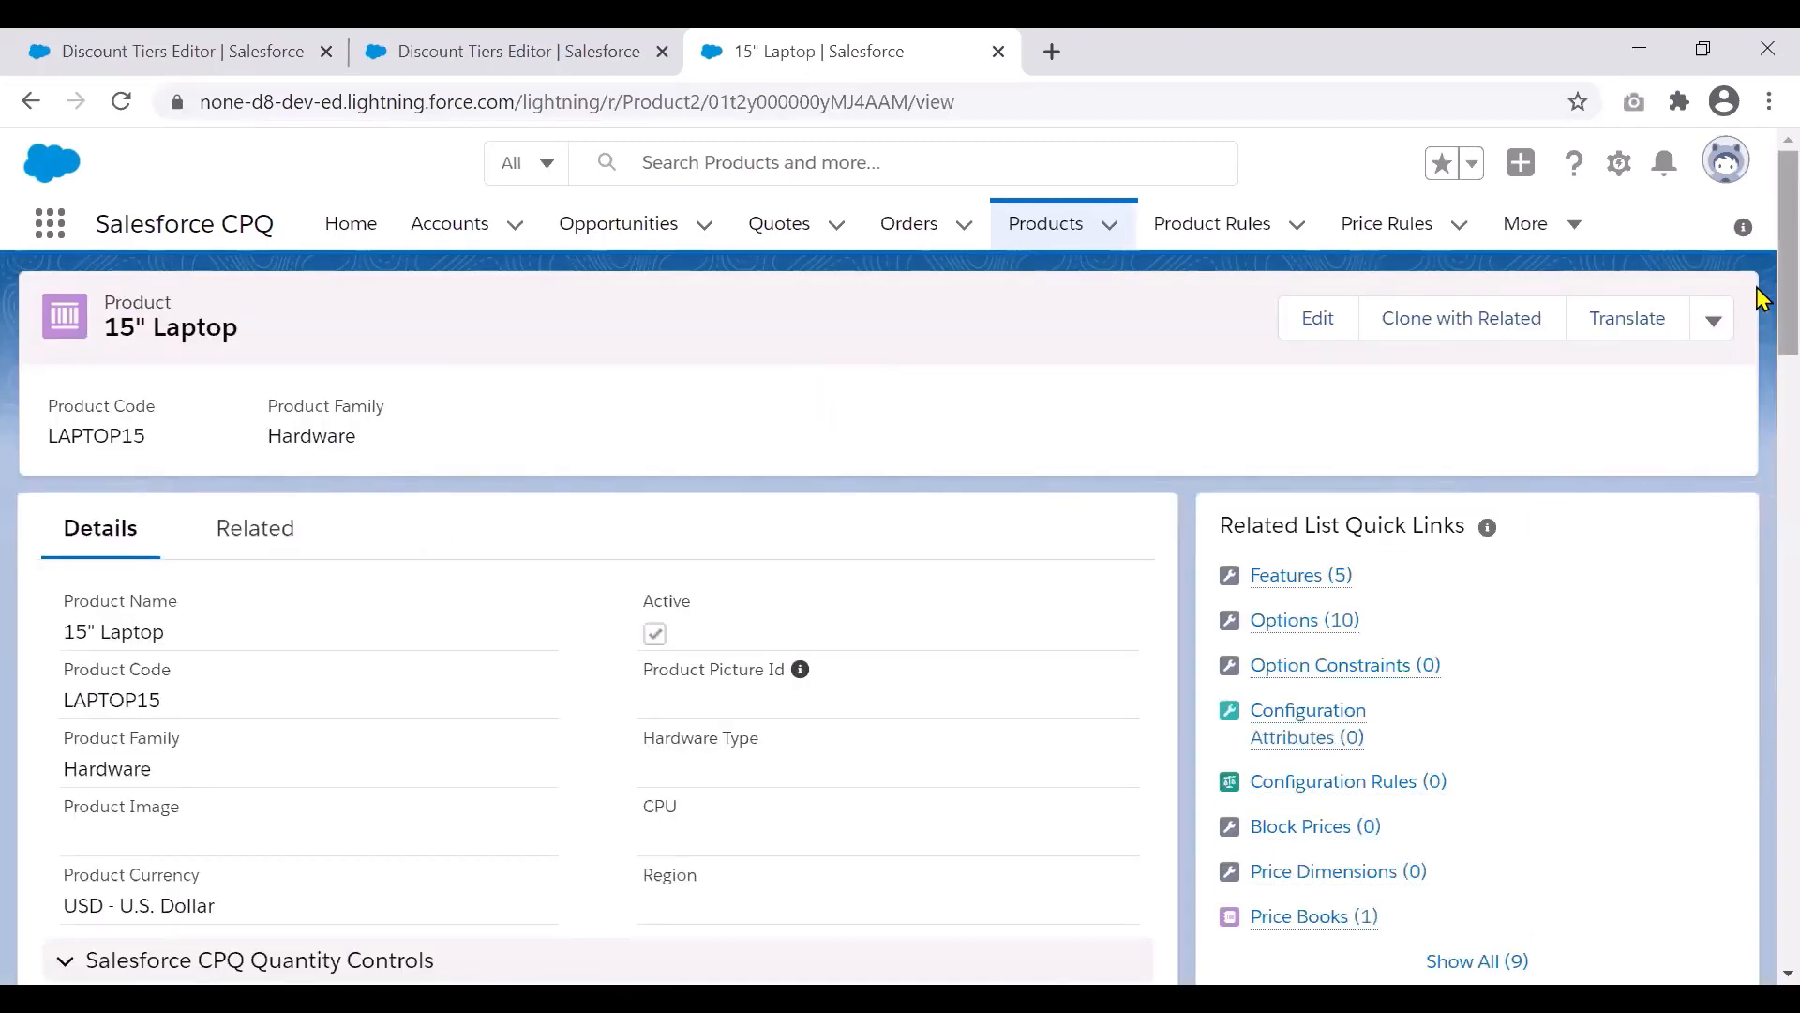
{"action": "scroll", "coordinate": [1760, 497], "scroll_direction": "down", "scroll_amount": 3}
{"action": "scroll", "coordinate": [1759, 497], "scroll_direction": "down", "scroll_amount": 15}
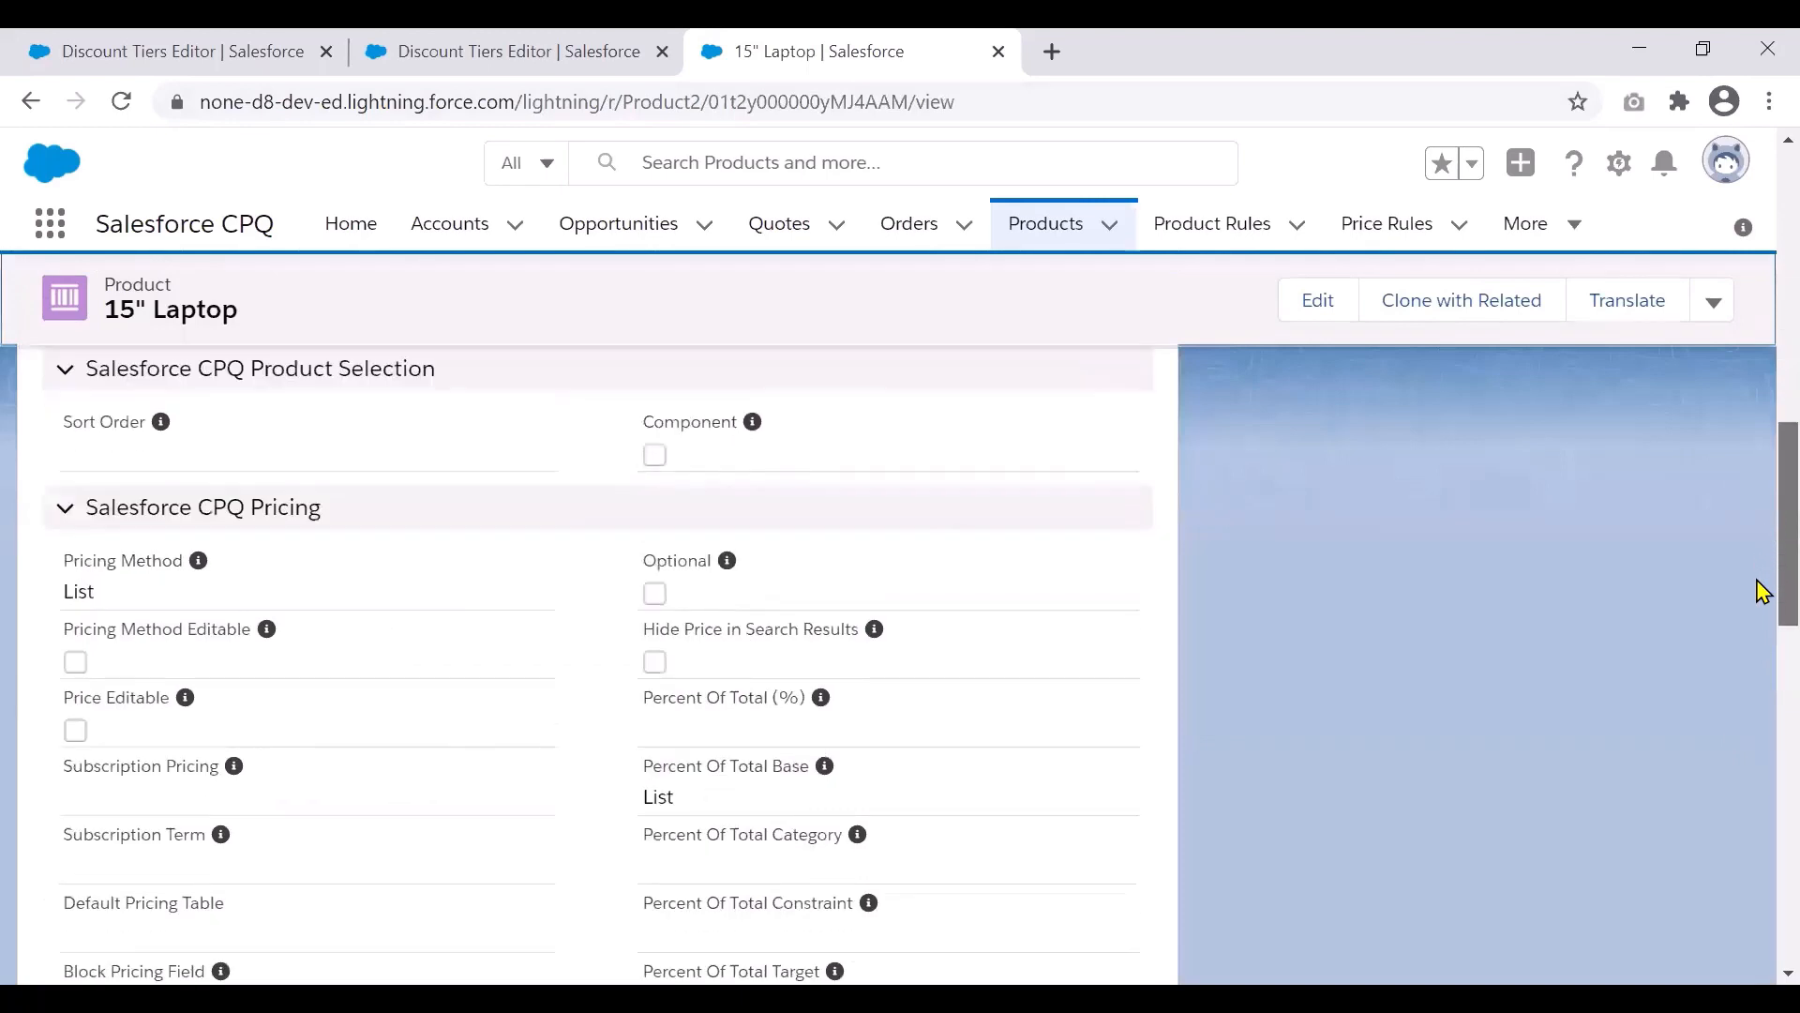
{"action": "scroll", "coordinate": [1757, 659], "scroll_direction": "down", "scroll_amount": 4}
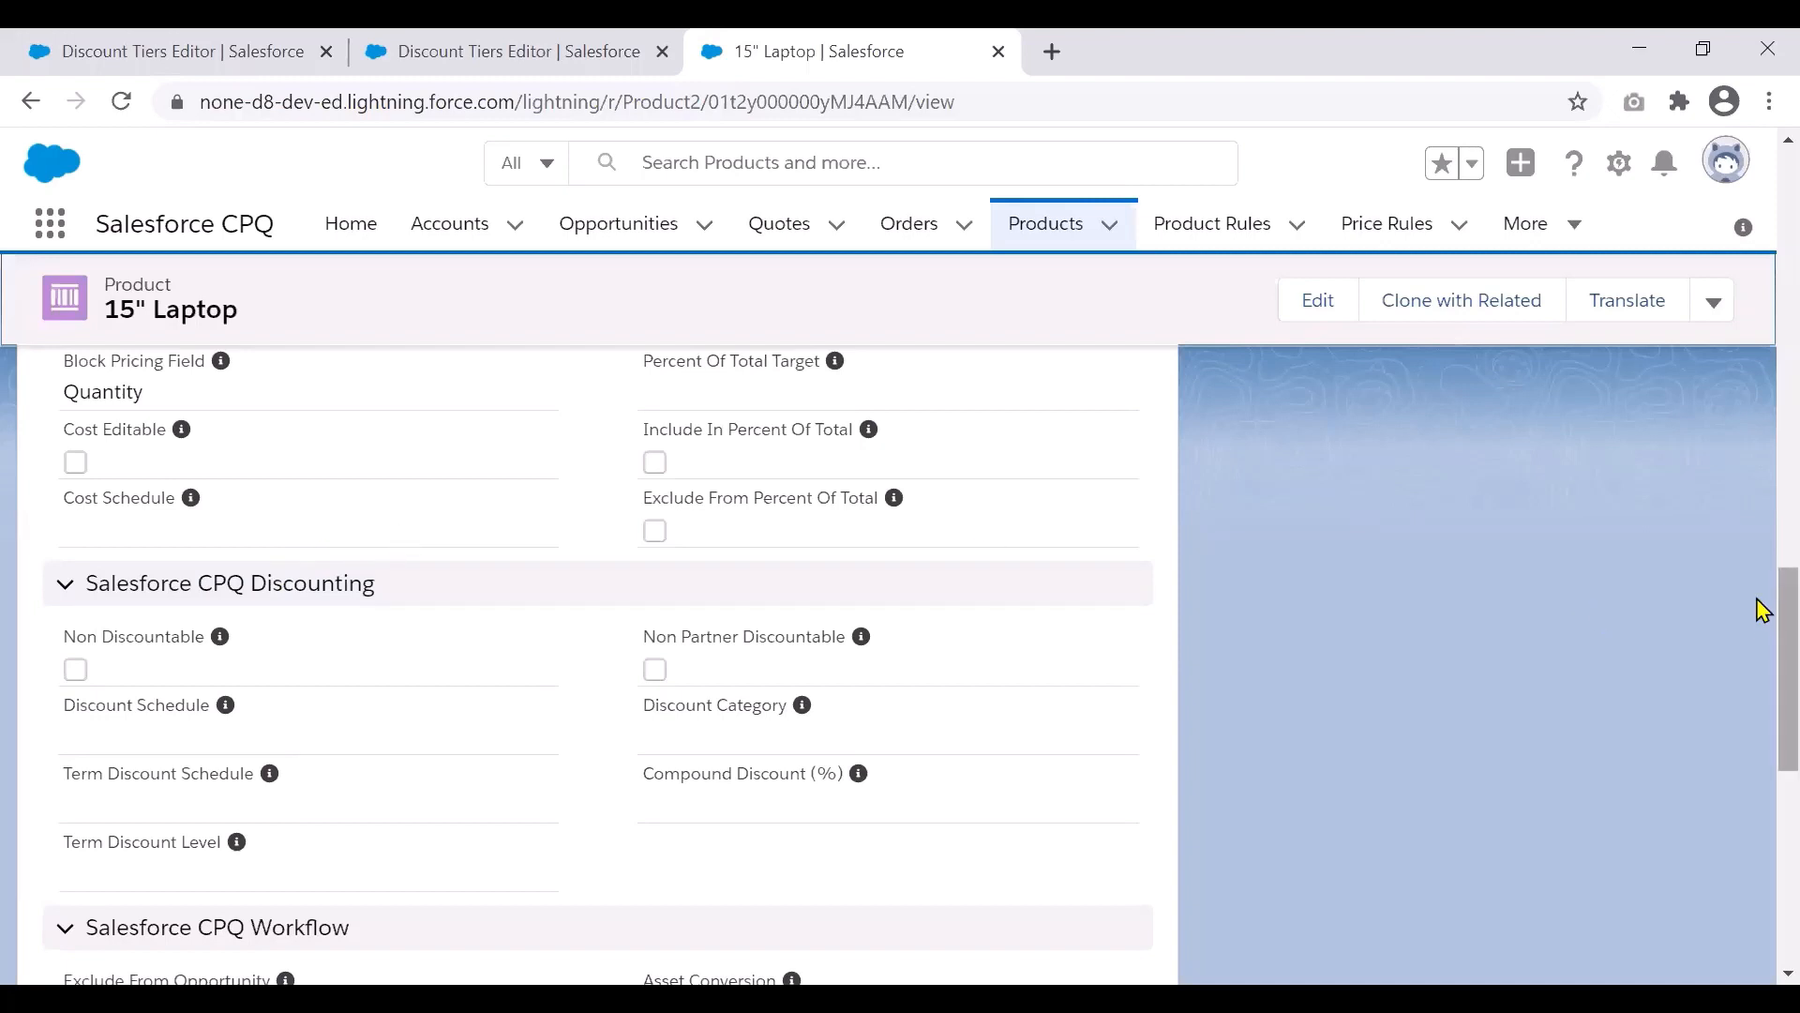
{"action": "scroll", "coordinate": [1762, 422], "scroll_direction": "up", "scroll_amount": 5}
{"action": "scroll", "coordinate": [1761, 422], "scroll_direction": "up", "scroll_amount": 15}
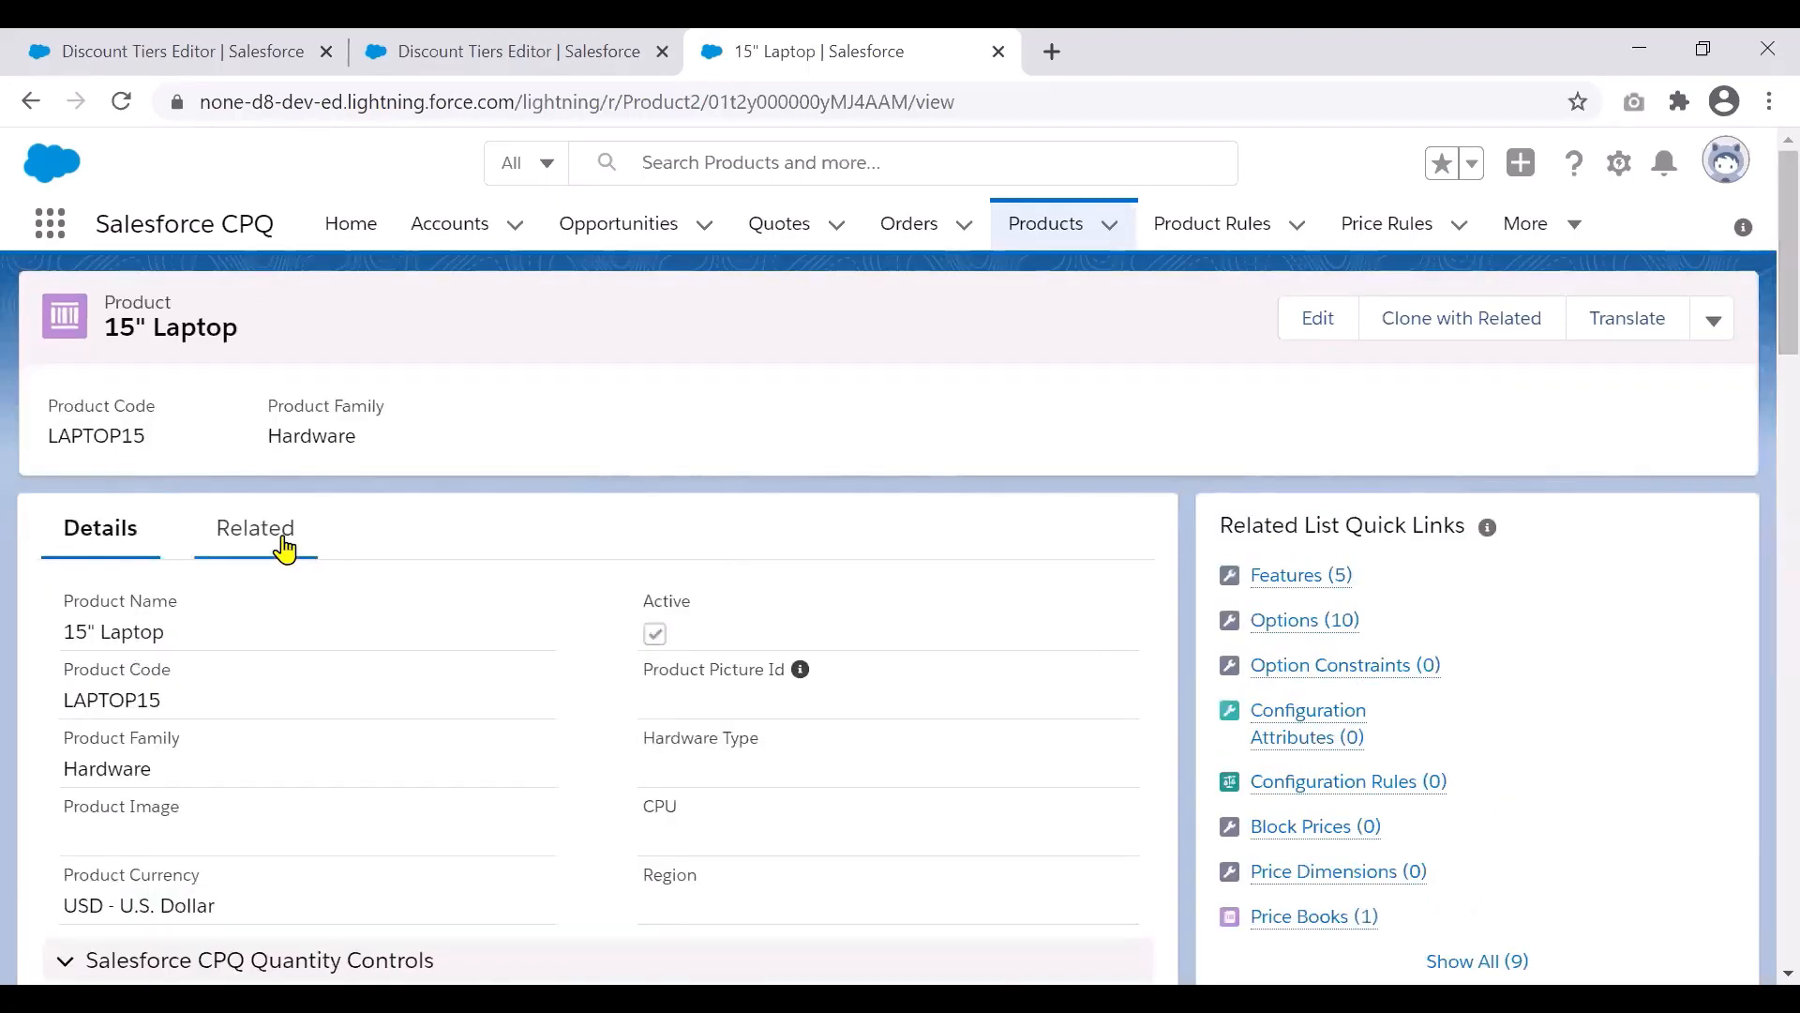
- Open the 15" Laptop's Processor feature in a separate browser tab and examine its Discount Schedule field
{"action": "left_click", "coordinate": [281, 532]}
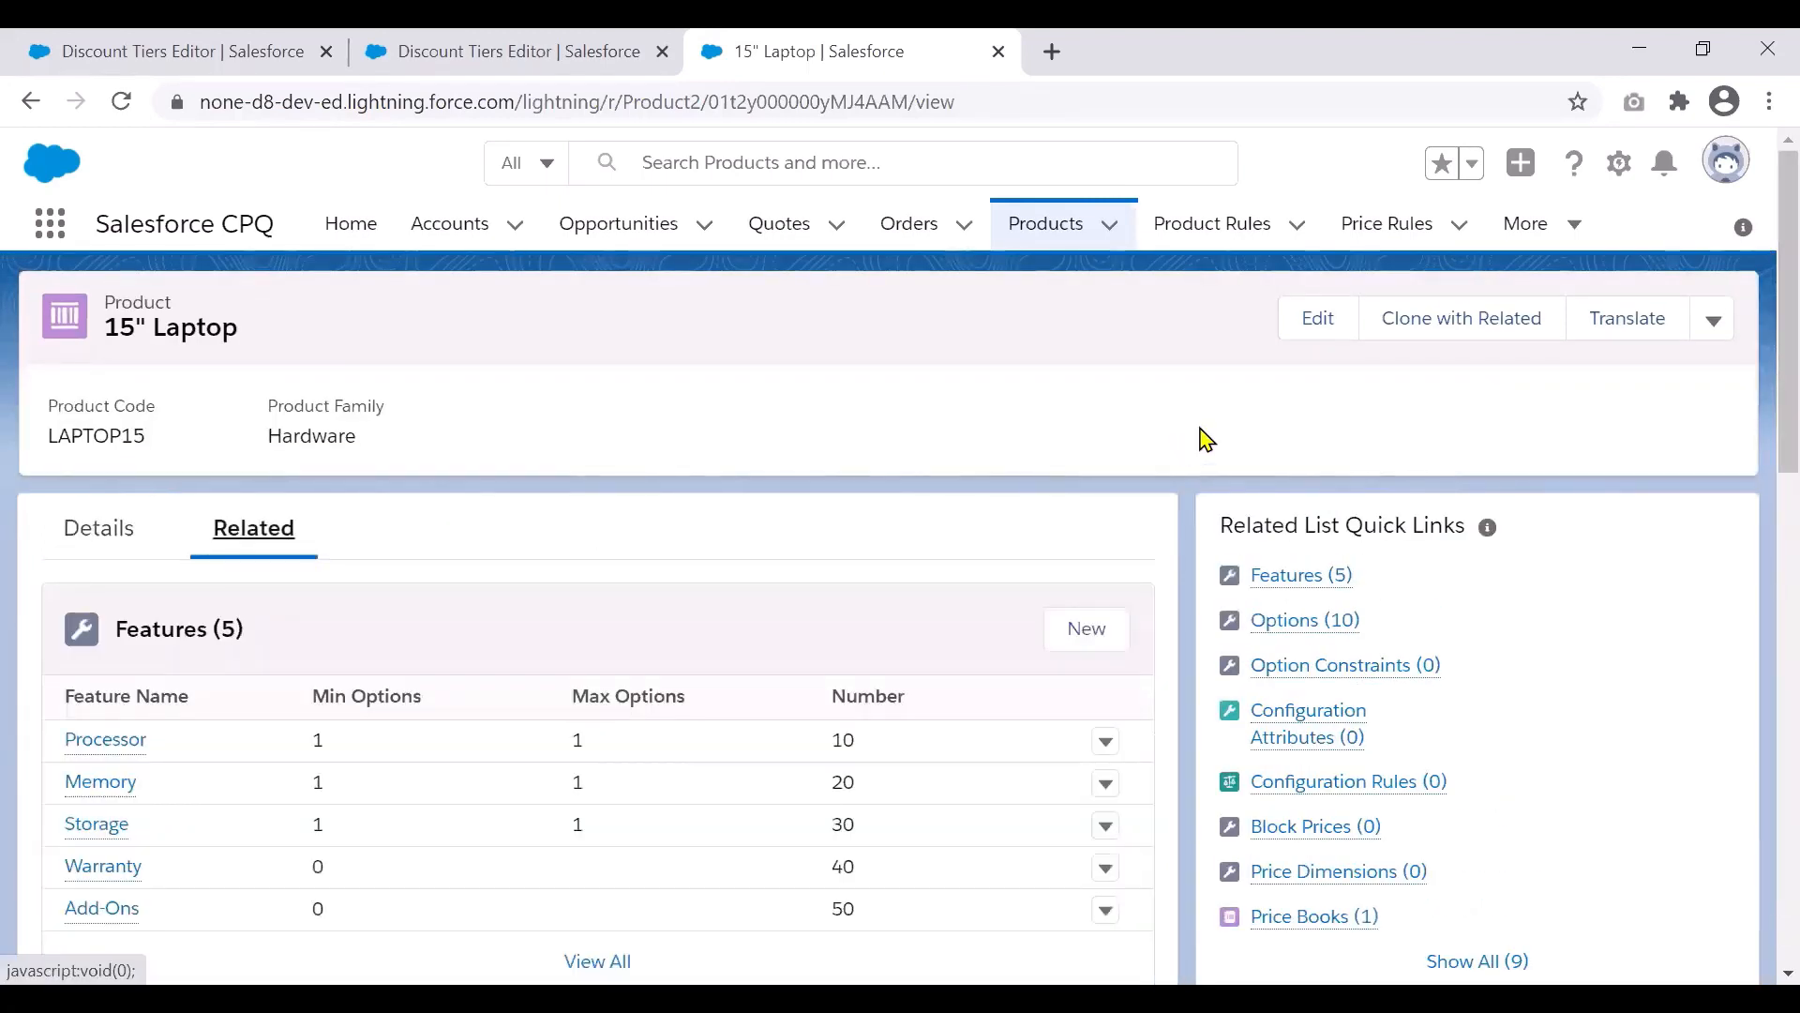
{"action": "scroll", "coordinate": [1760, 356], "scroll_direction": "down", "scroll_amount": 1}
{"action": "scroll", "coordinate": [1761, 357], "scroll_direction": "down", "scroll_amount": 3}
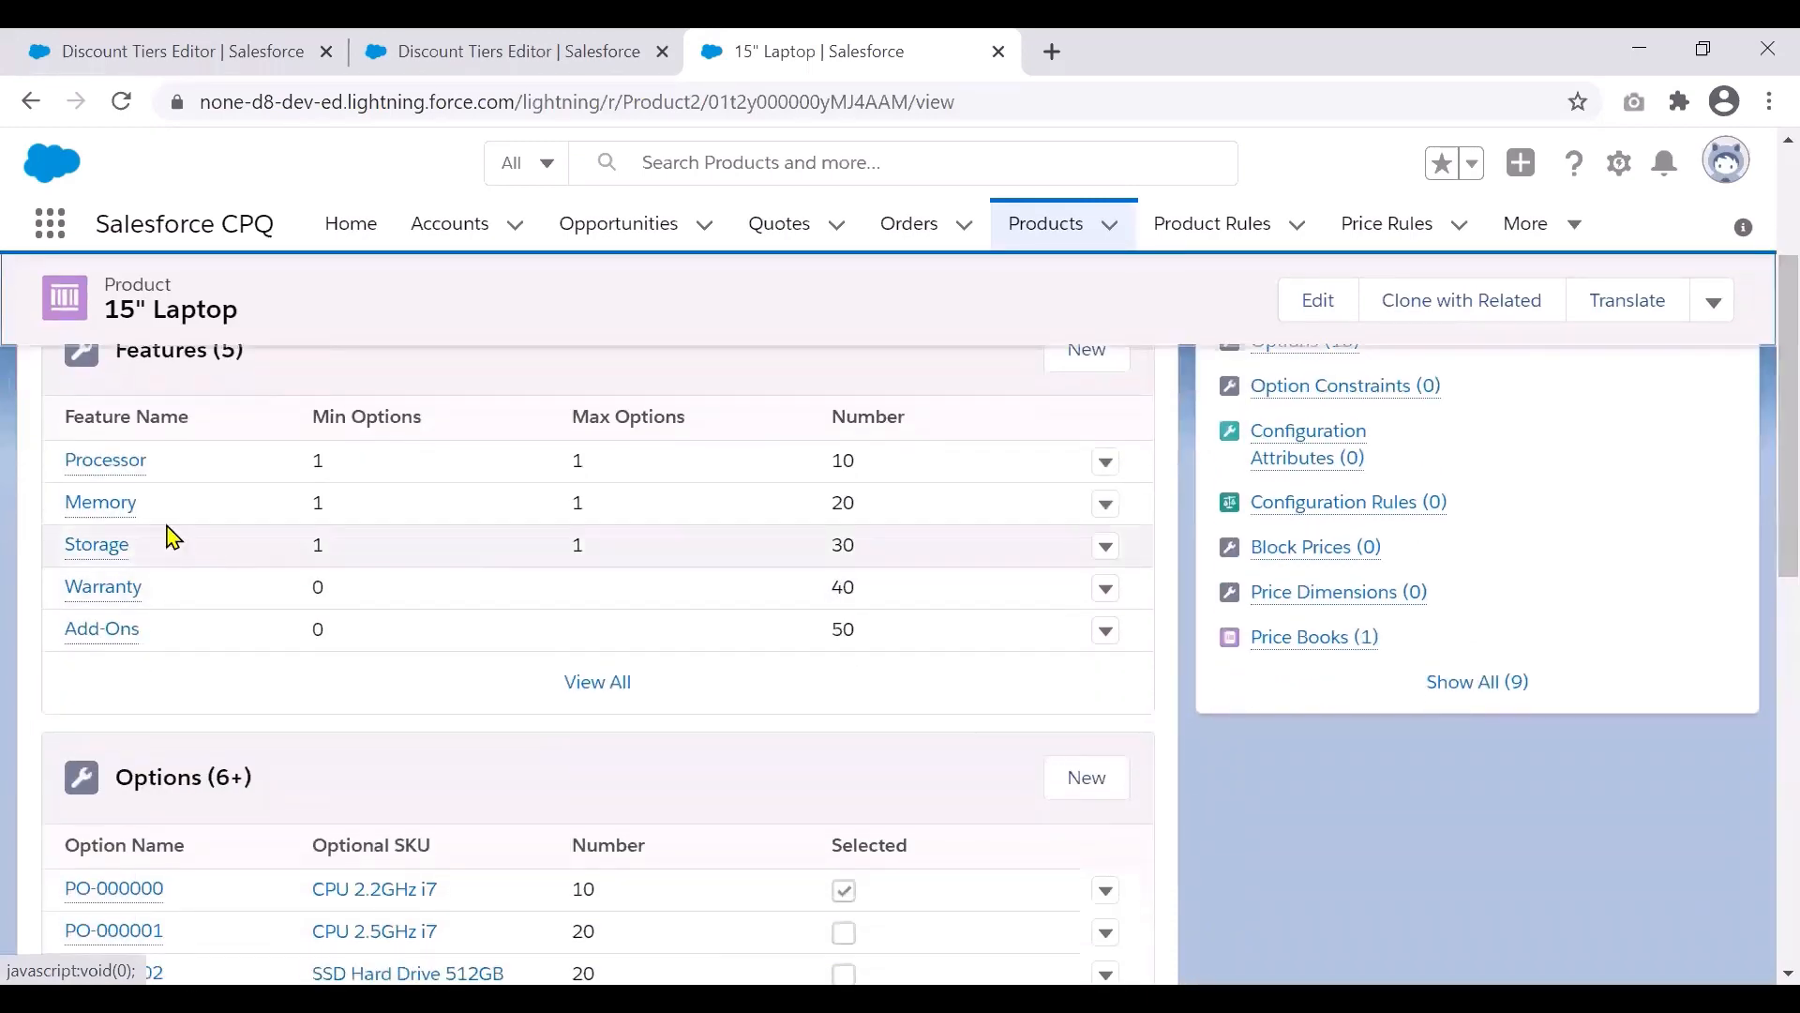
{"action": "right_click", "coordinate": [126, 463]}
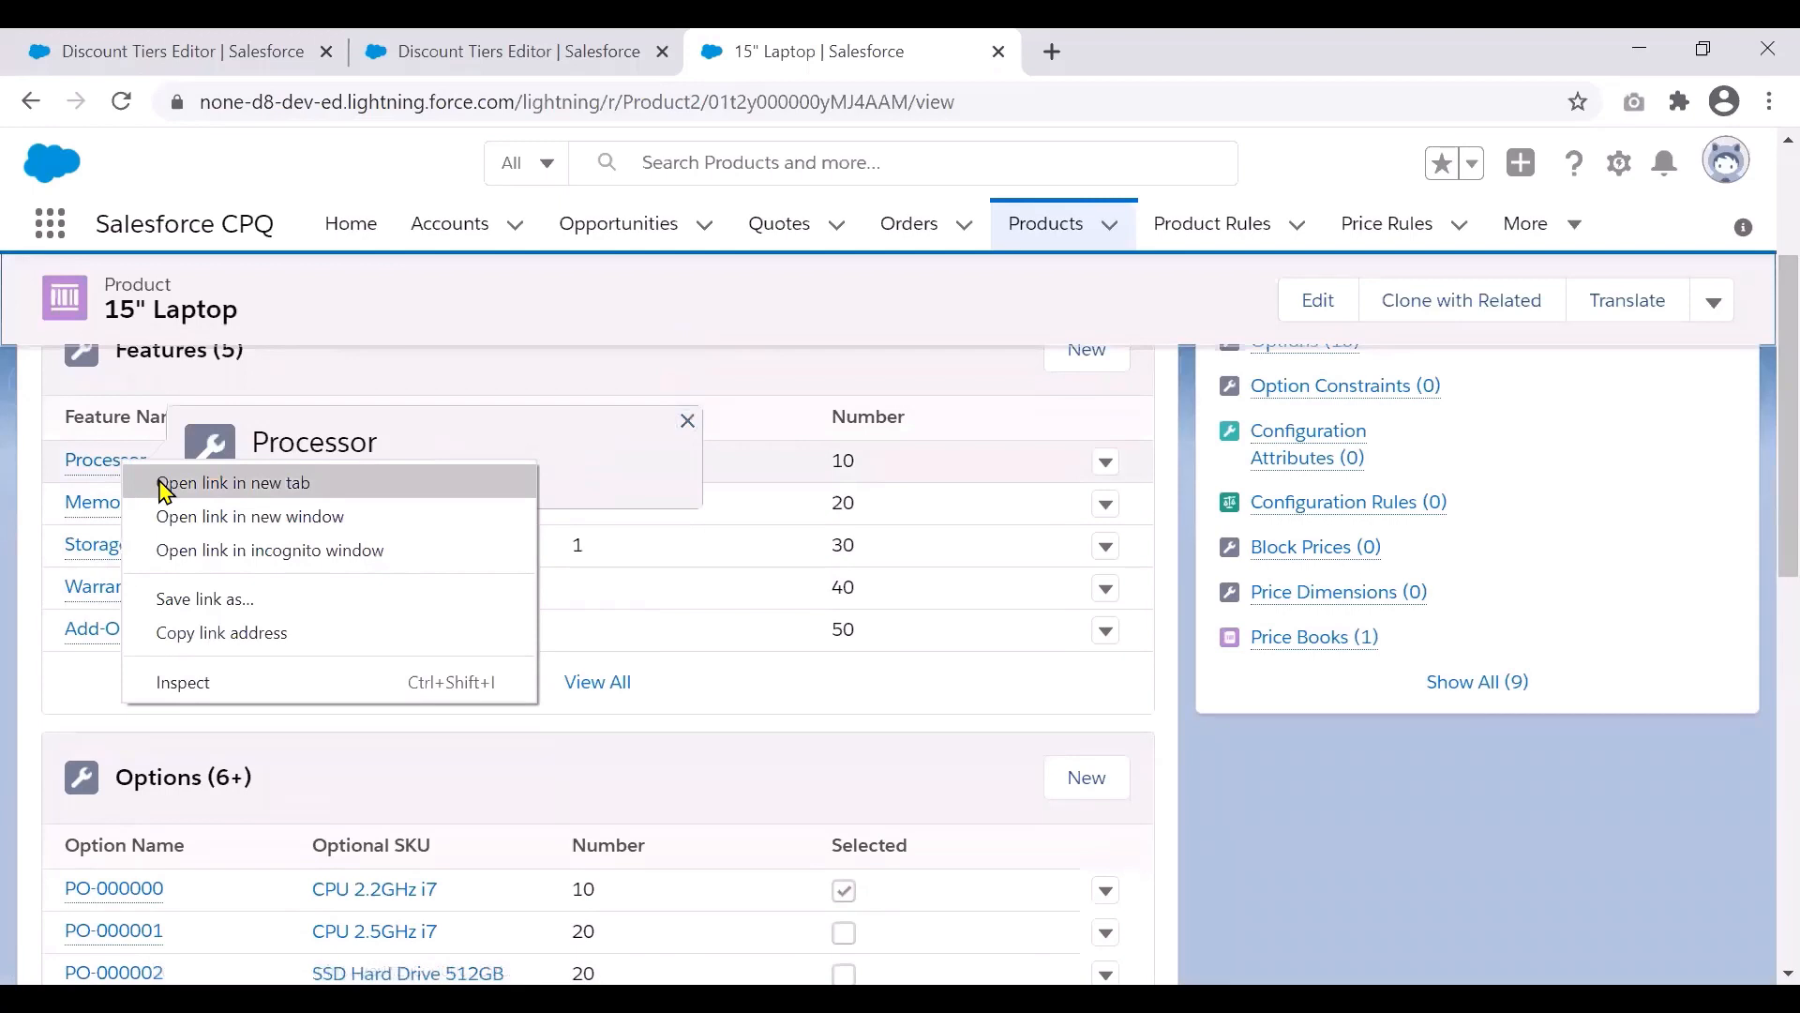
{"action": "left_click", "coordinate": [150, 482]}
{"action": "left_click", "coordinate": [1197, 50]}
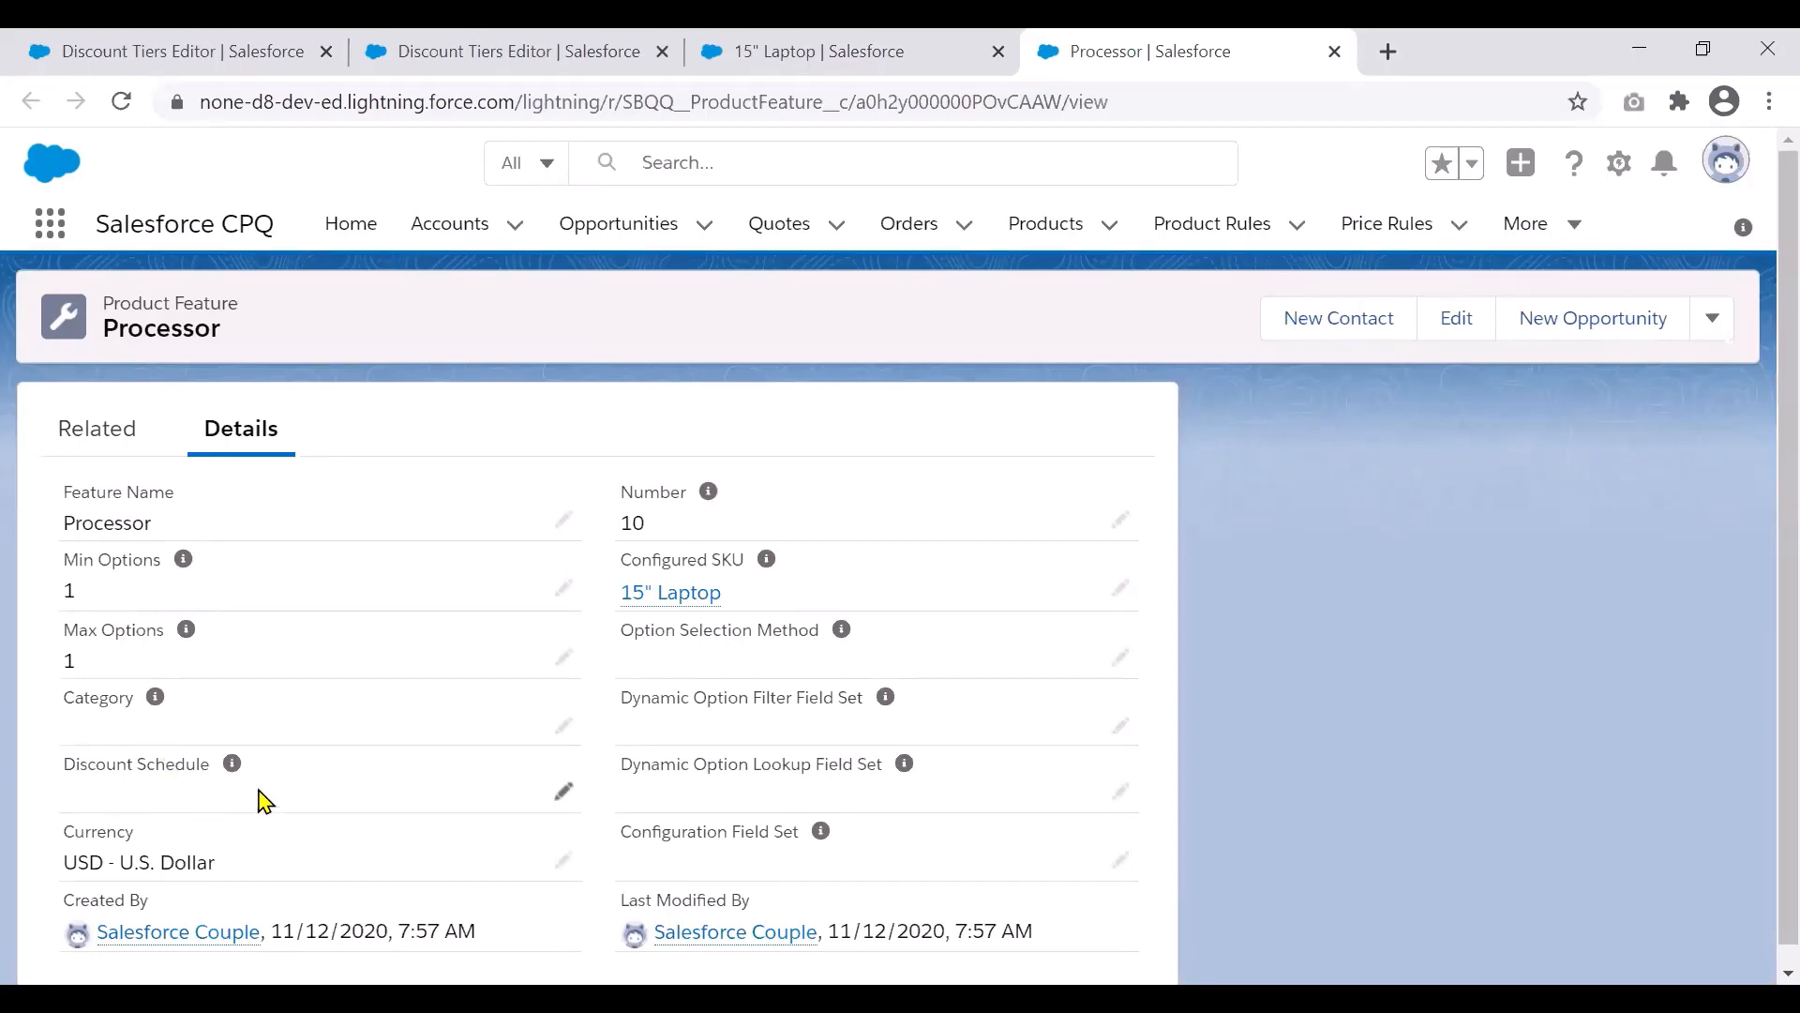
- Open the 15" Laptop's CPU 2.2GHz i7 product option and examine the Discount Schedule field in its pricing details
{"action": "left_click", "coordinate": [740, 43]}
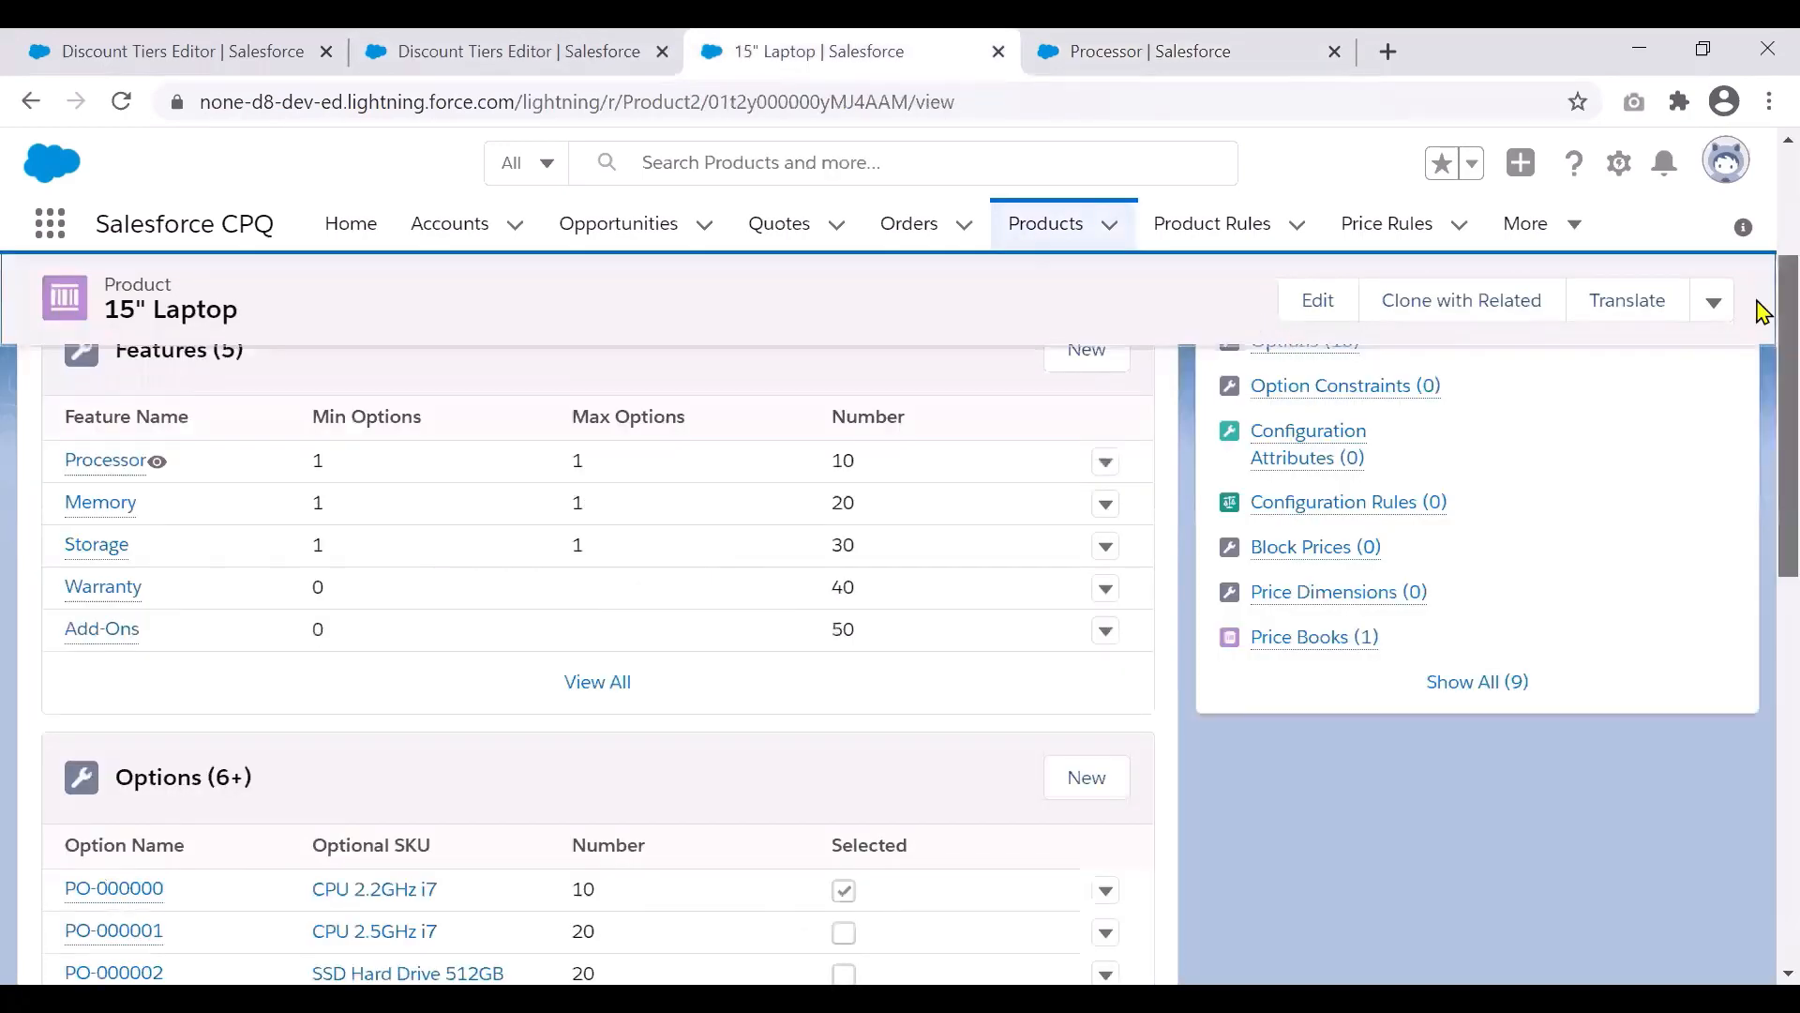
{"action": "scroll", "coordinate": [1756, 375], "scroll_direction": "down", "scroll_amount": 4}
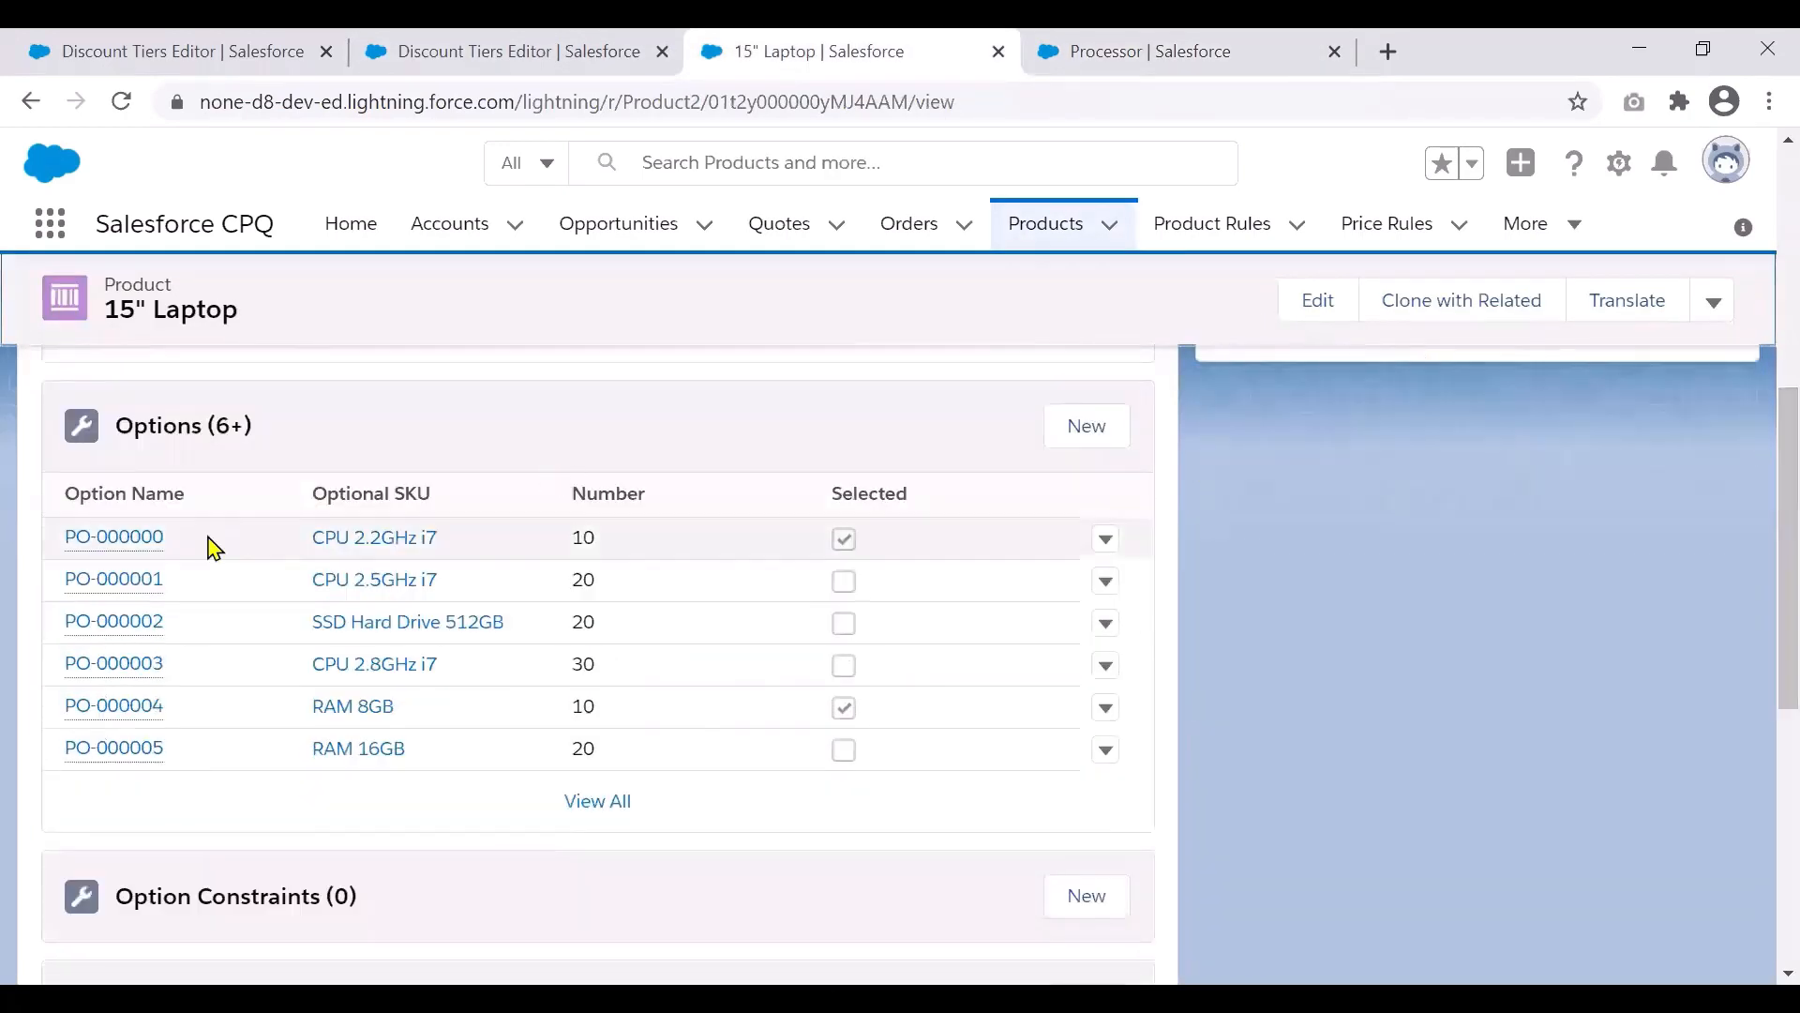
{"action": "left_click", "coordinate": [144, 537]}
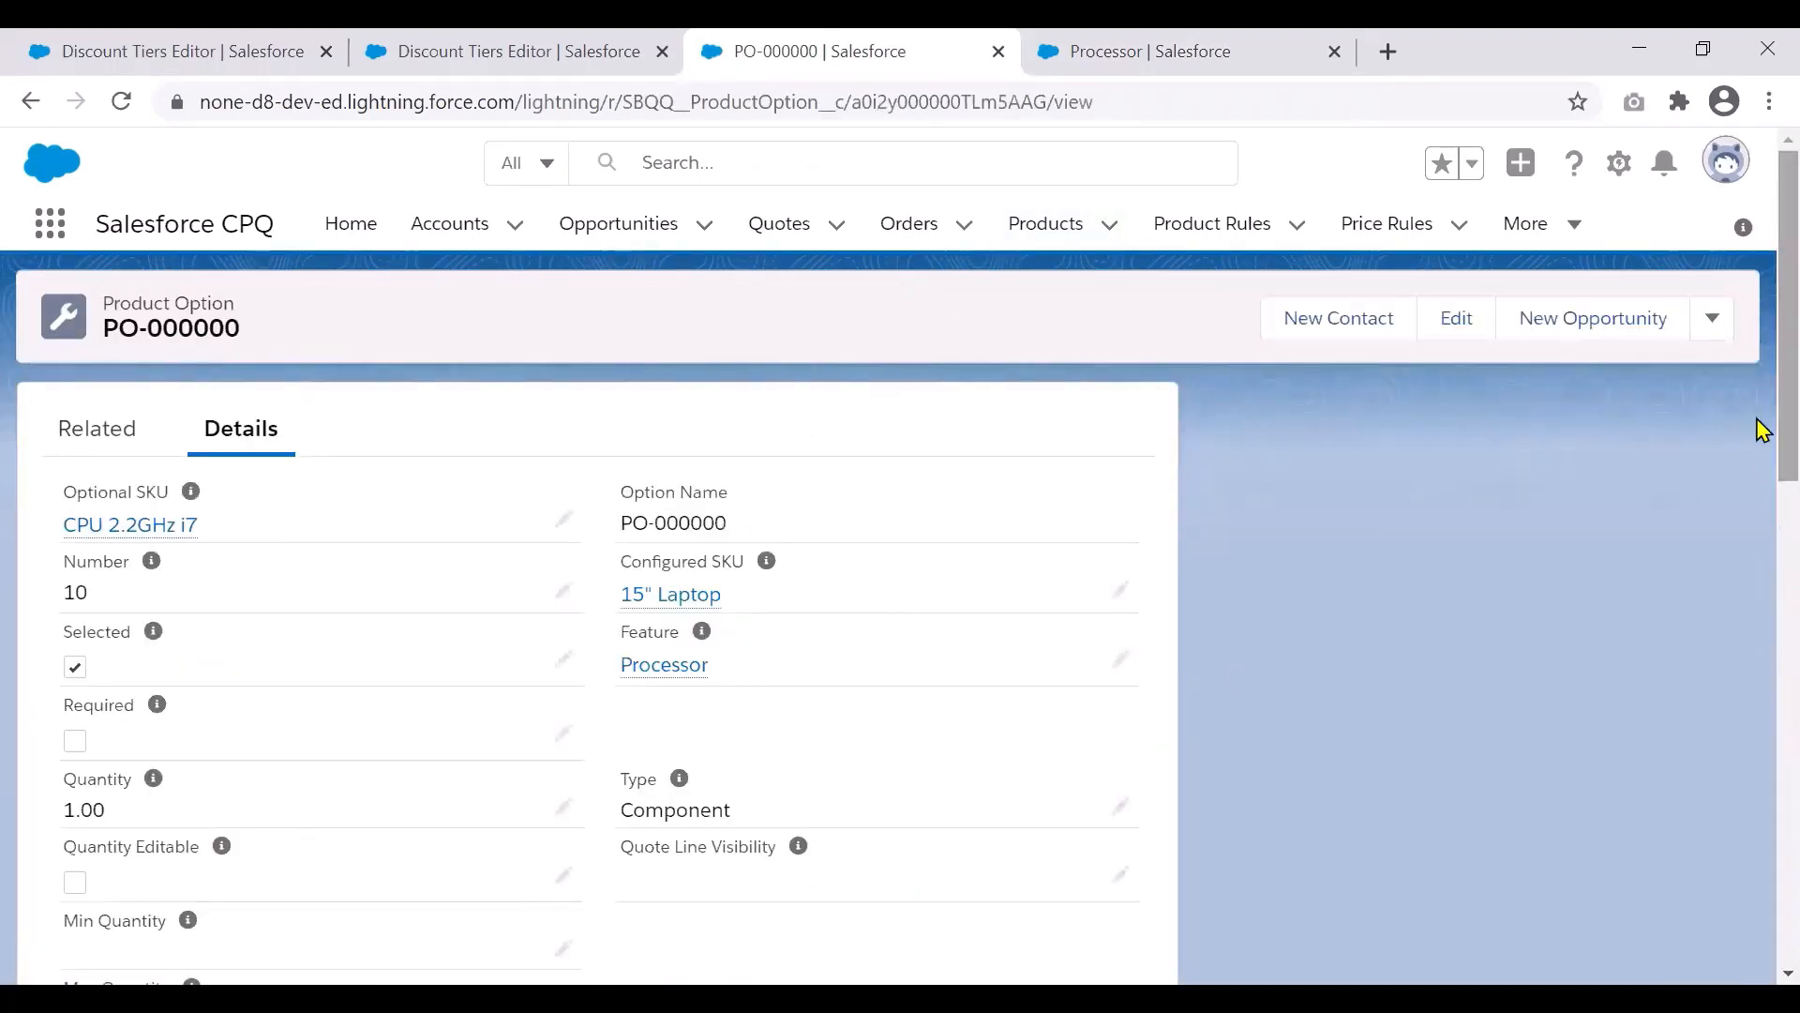
{"action": "scroll", "coordinate": [1761, 500], "scroll_direction": "down", "scroll_amount": 5}
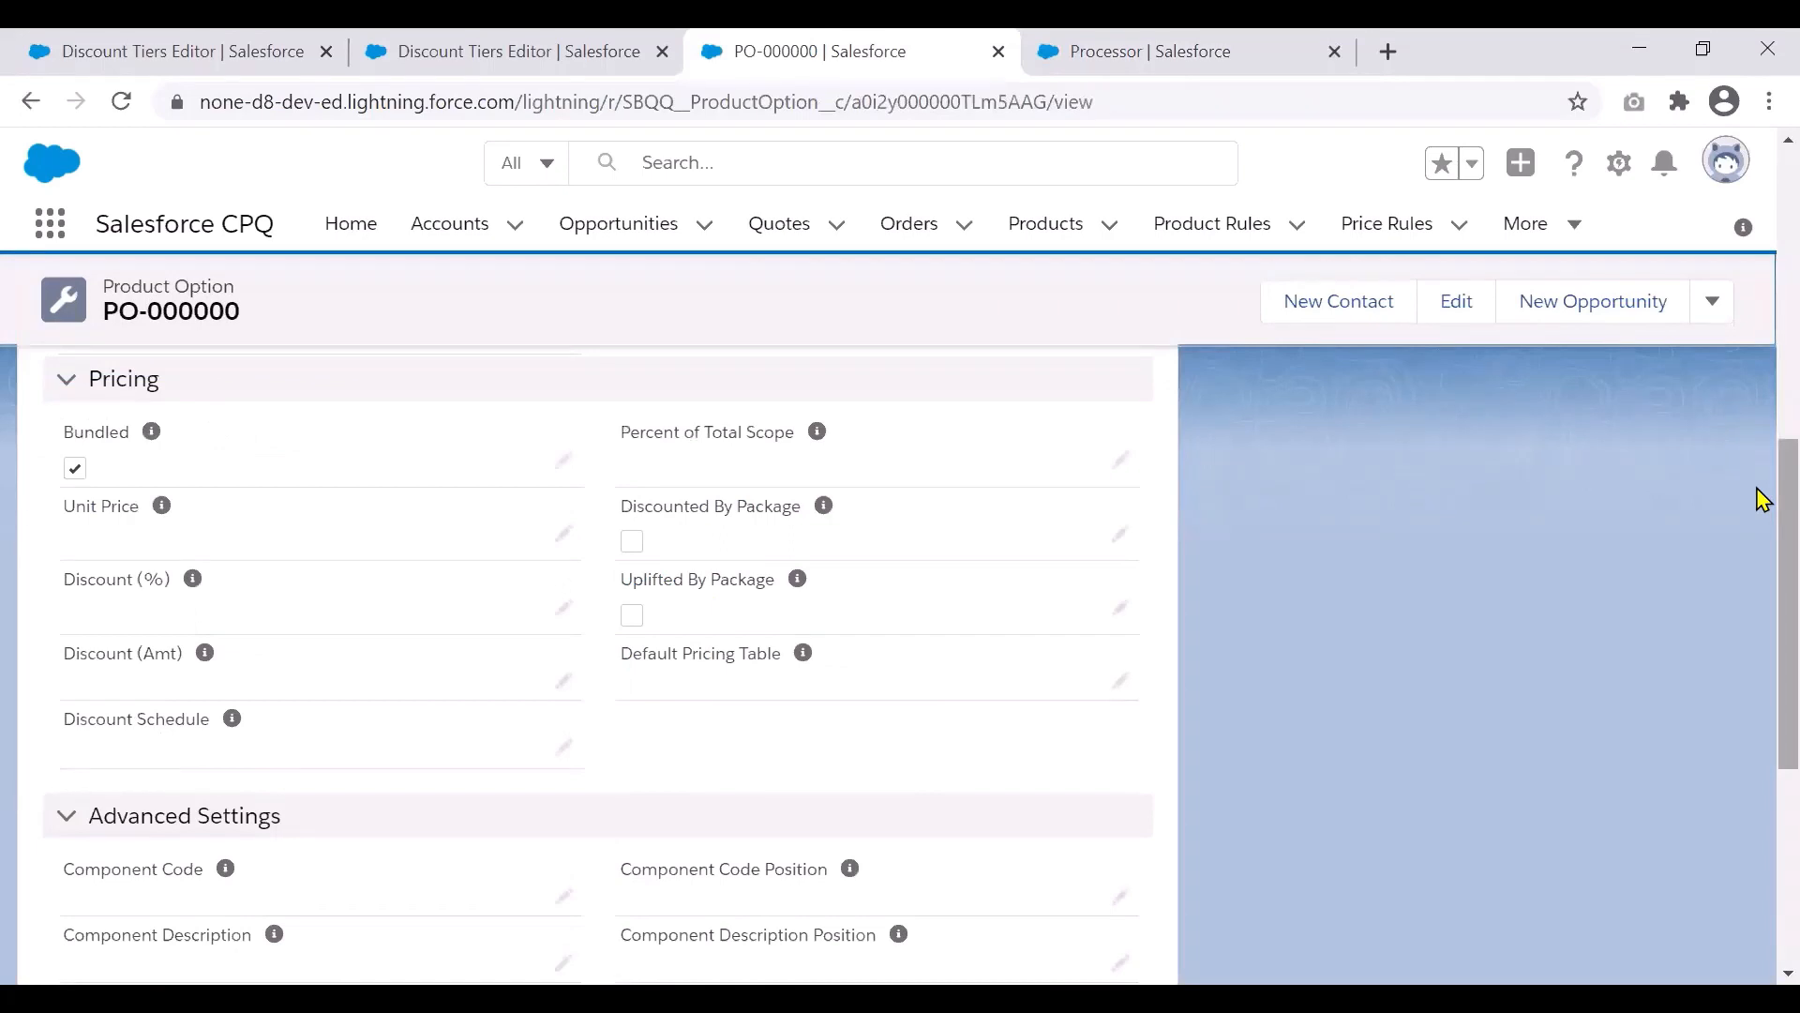
{"action": "scroll", "coordinate": [1759, 506], "scroll_direction": "down", "scroll_amount": 1}
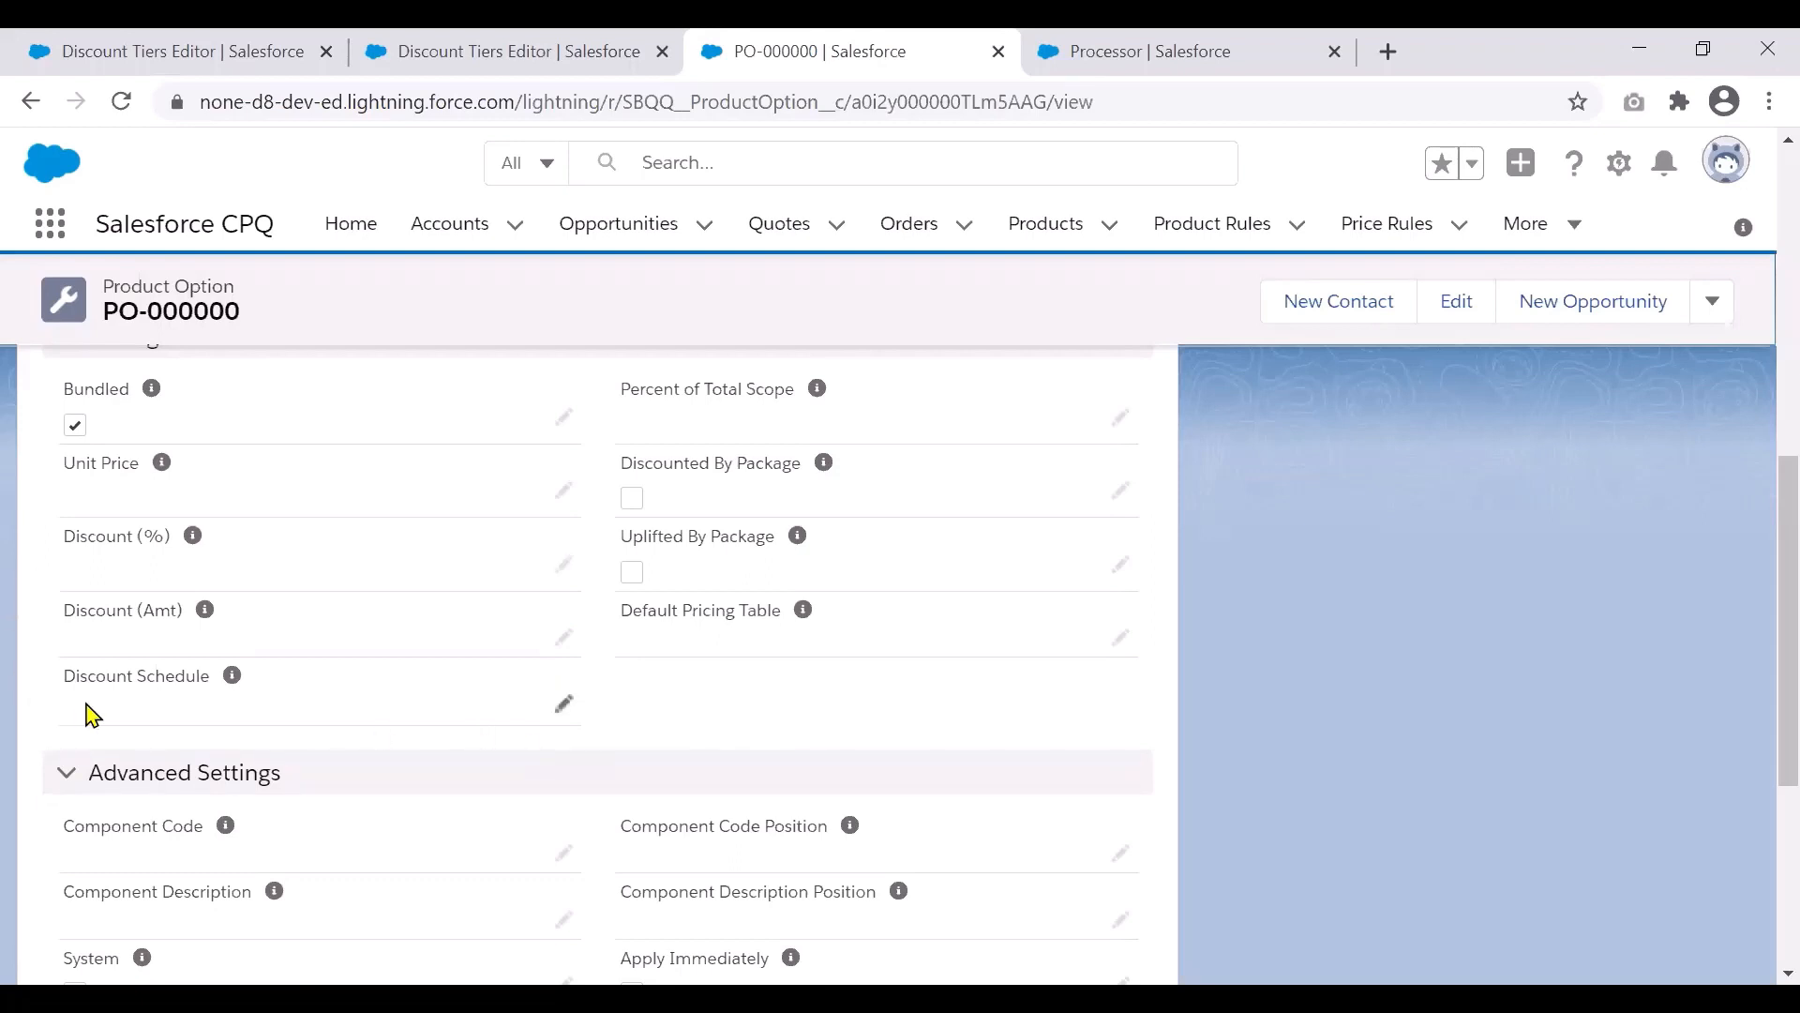
{"action": "left_click", "coordinate": [1107, 43]}
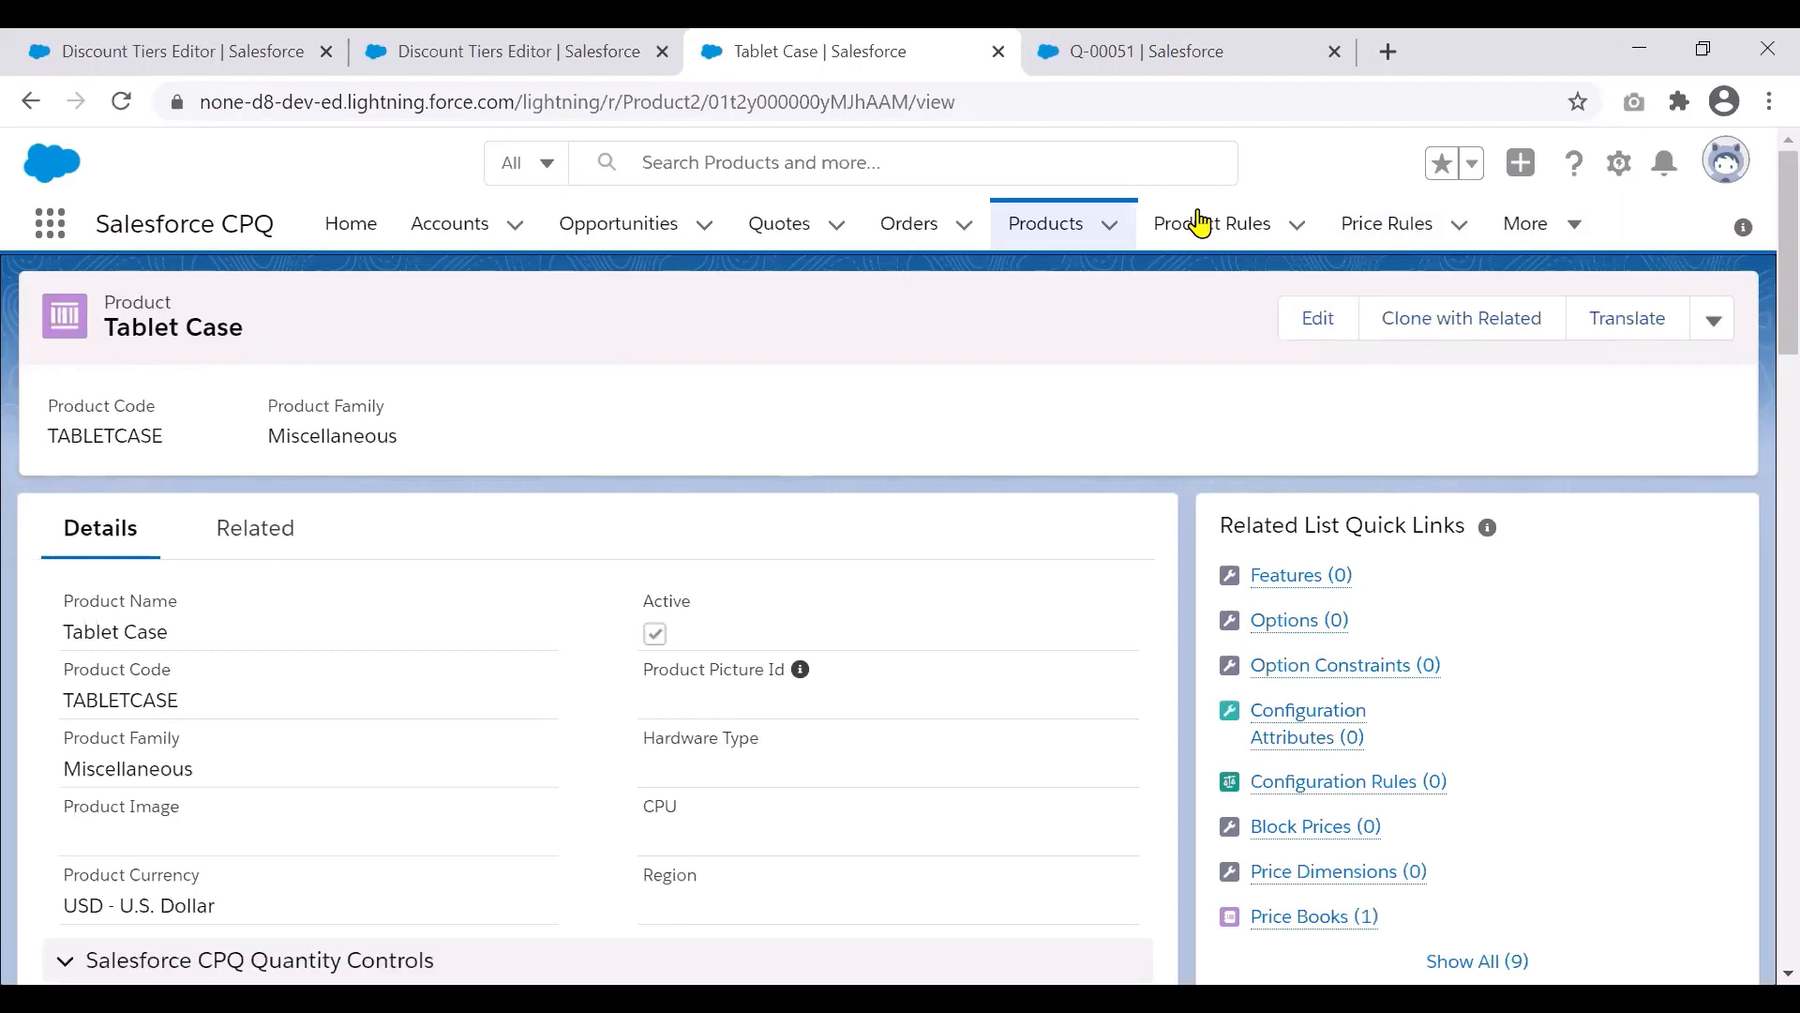
- Check the discount schedule assigned to the Tablet Case product and view that schedule's percent tiers
{"action": "left_click_drag", "start_coordinate": [1761, 191], "coordinate": [1760, 603]}
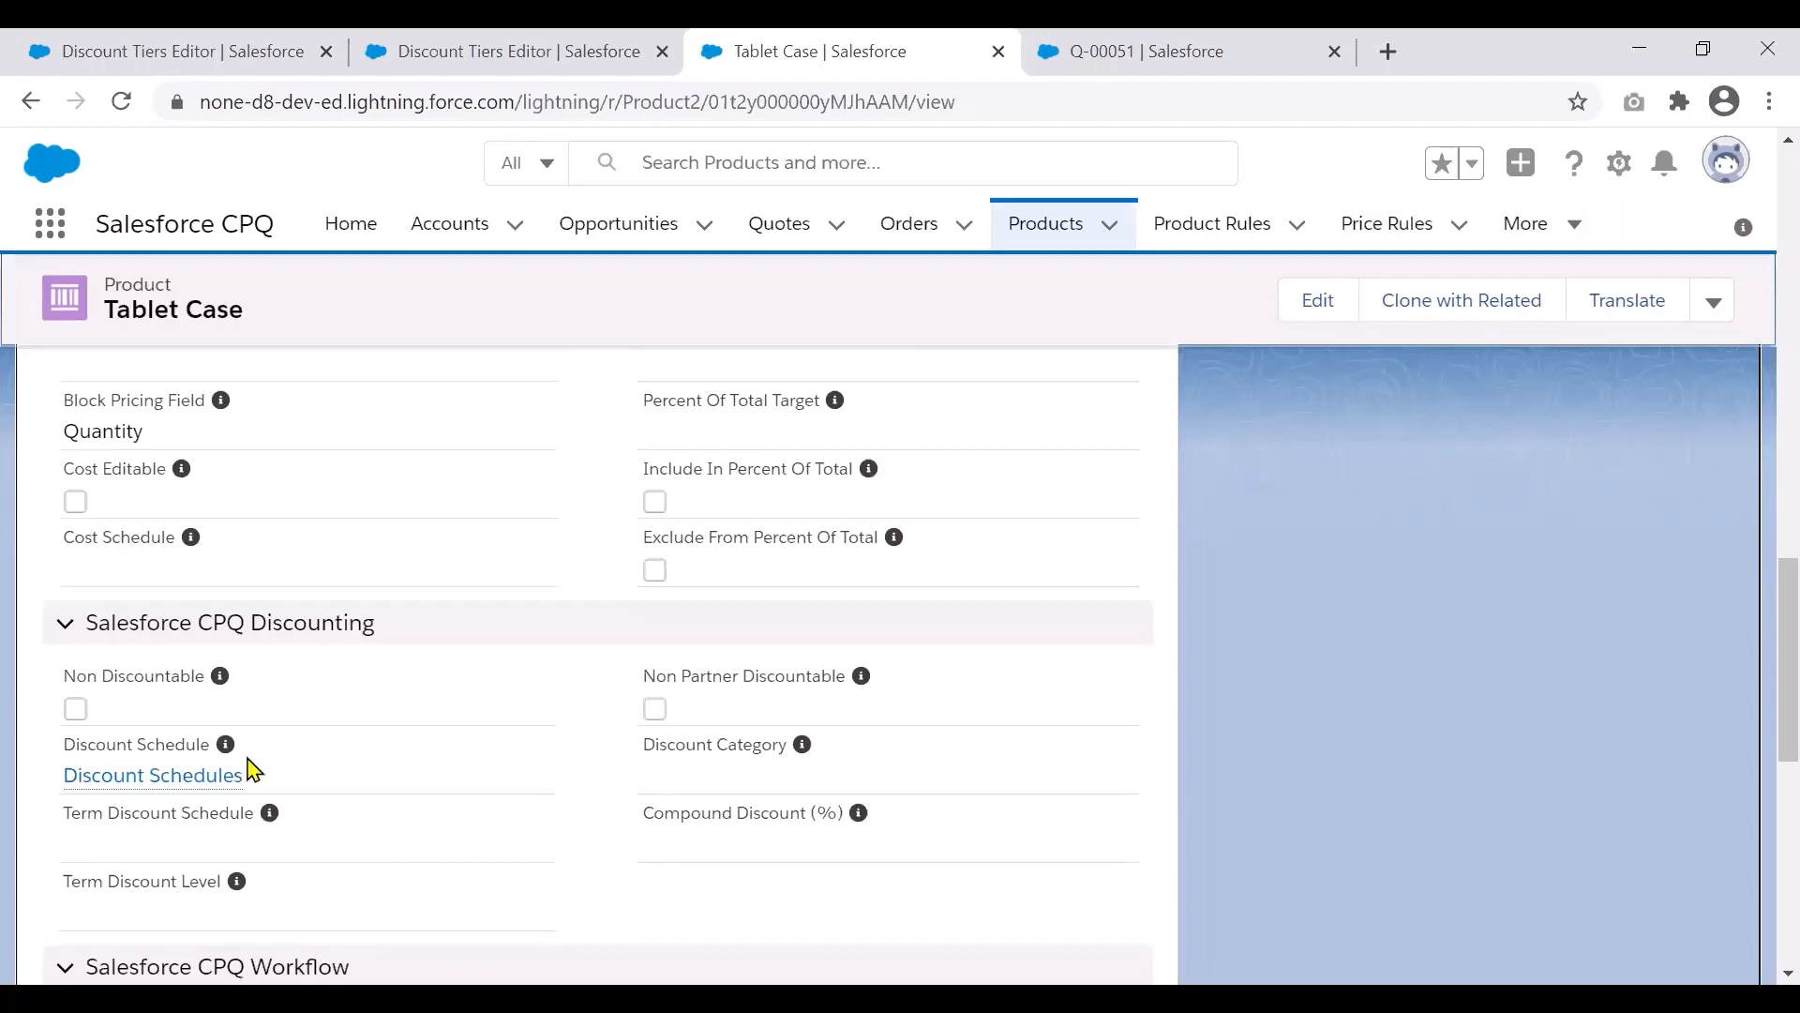
{"action": "left_click", "coordinate": [150, 47]}
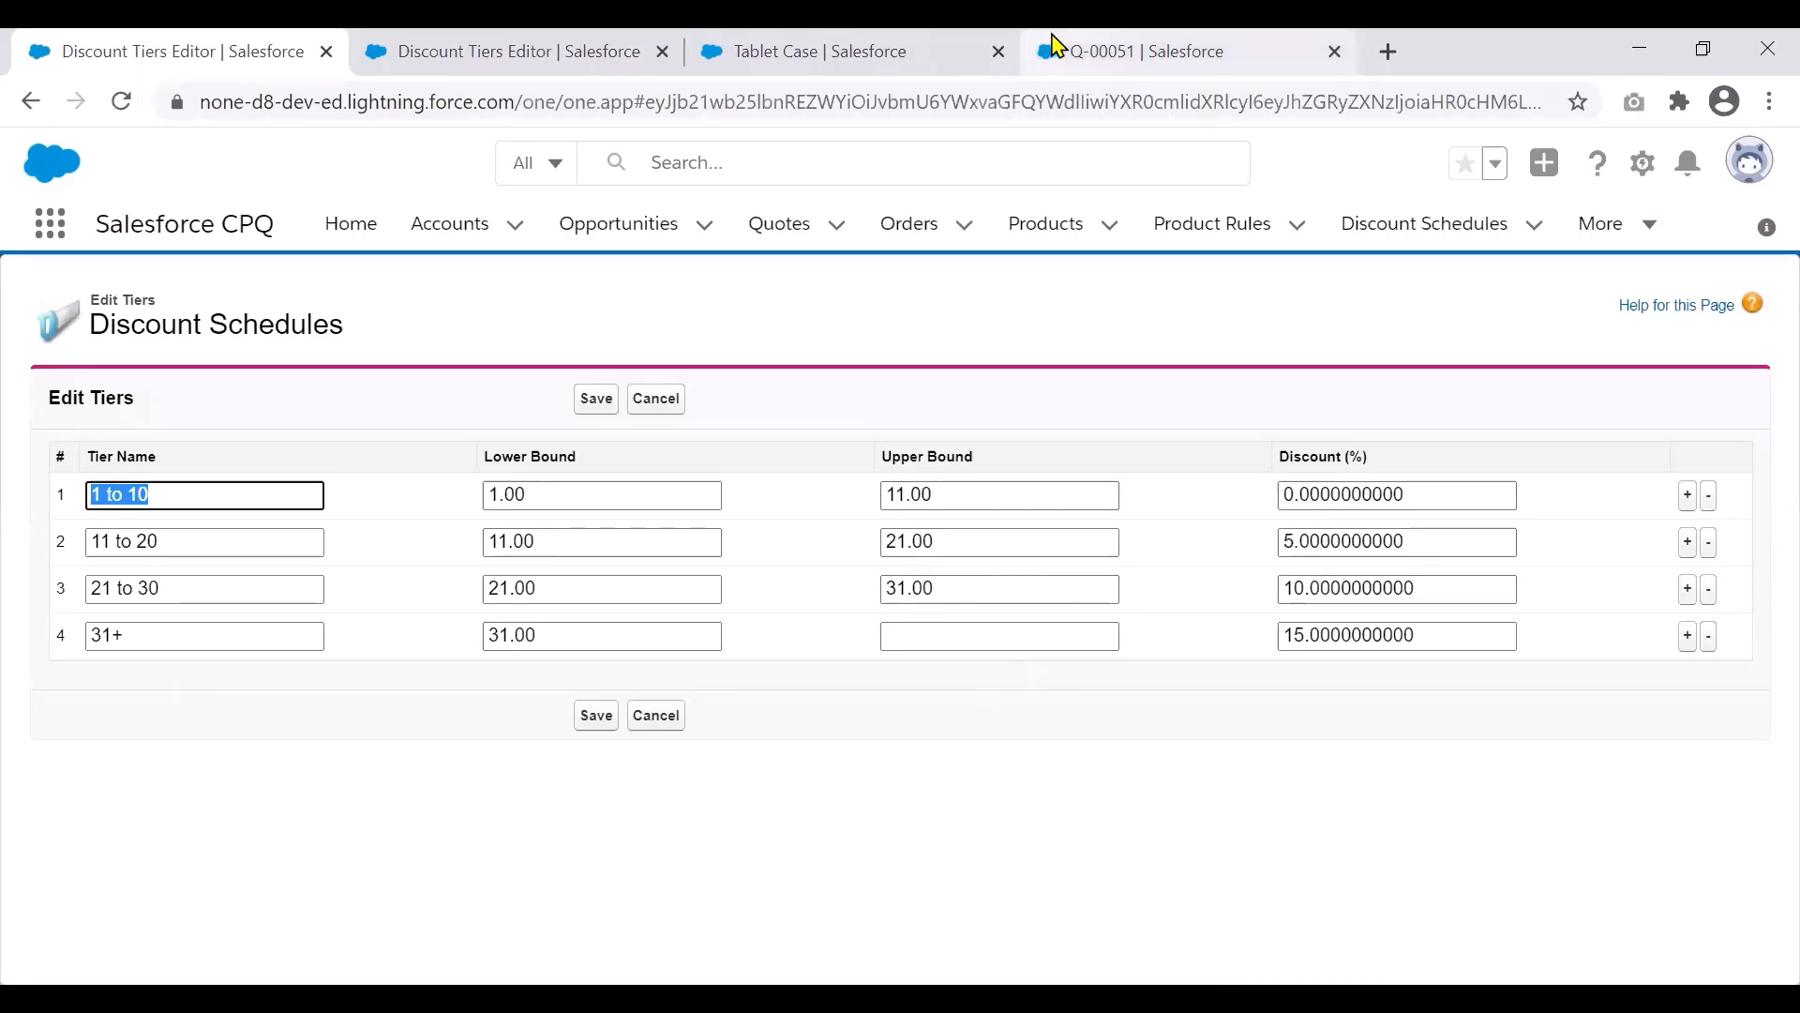
- Open the line editor of quote Q-00051, search the products for "tablet case" and add Tablet Case to the quote
{"action": "left_click", "coordinate": [1051, 37]}
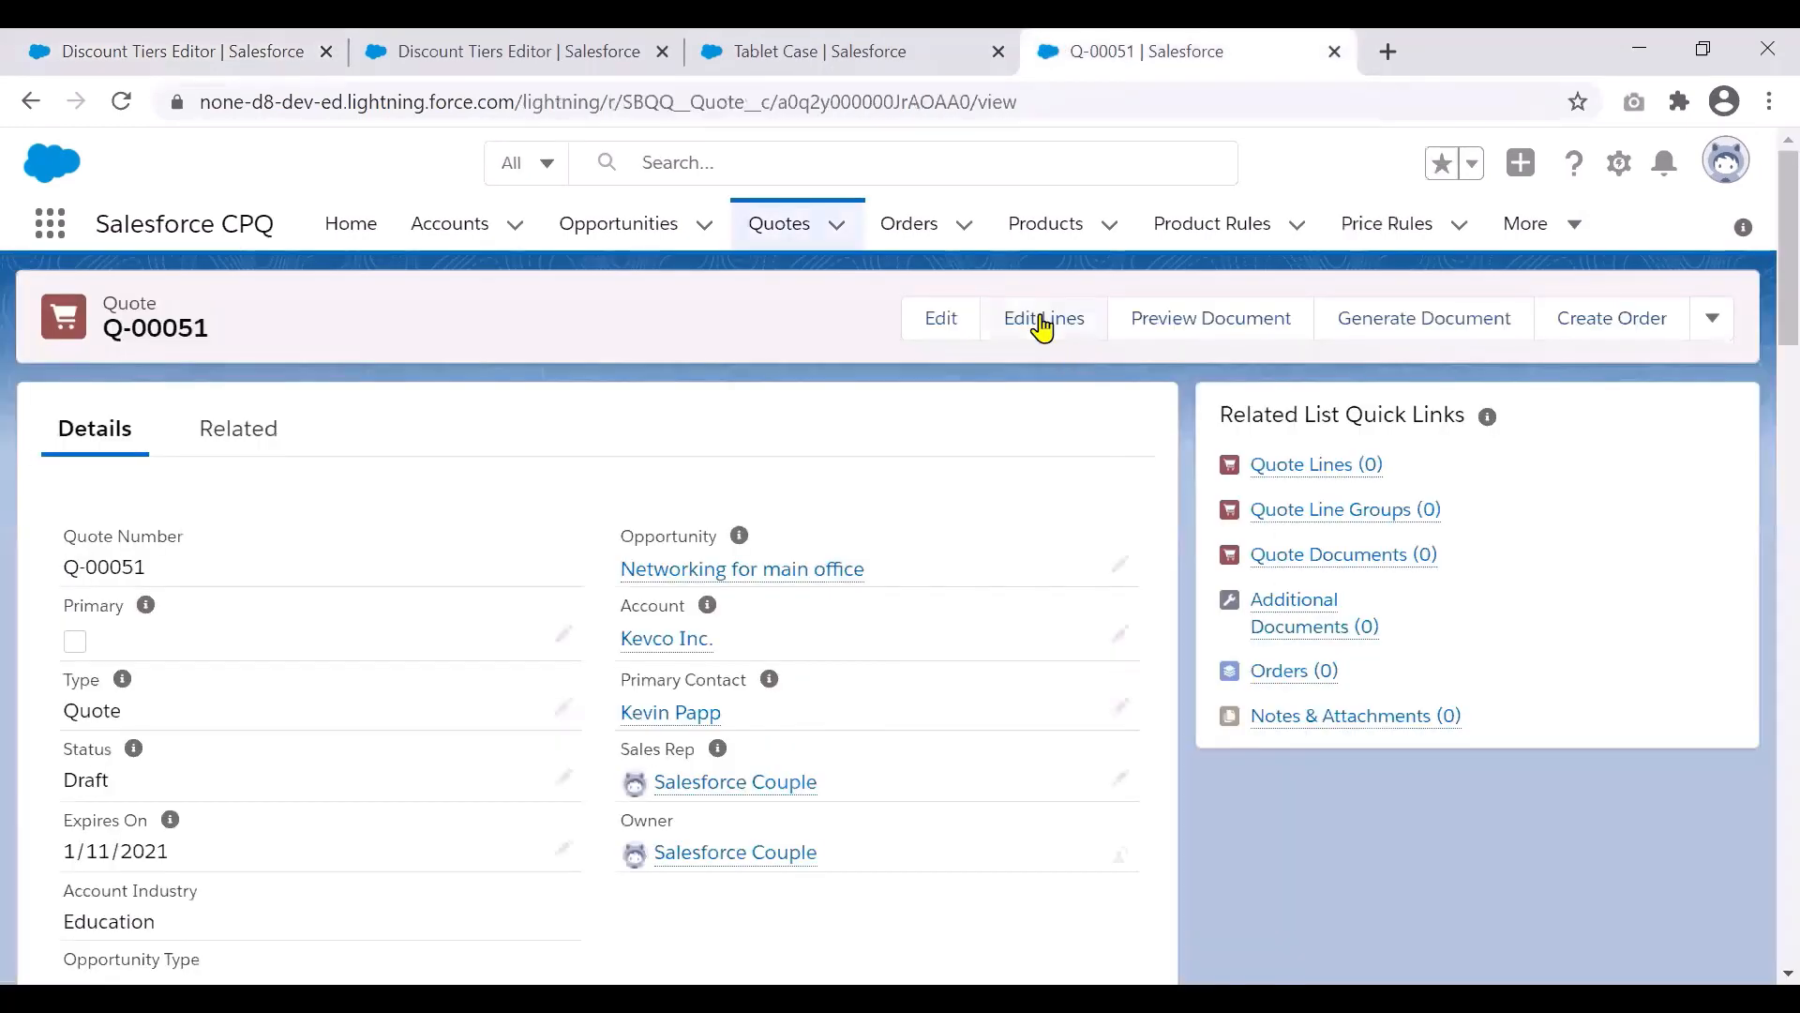
{"action": "left_click", "coordinate": [1042, 319]}
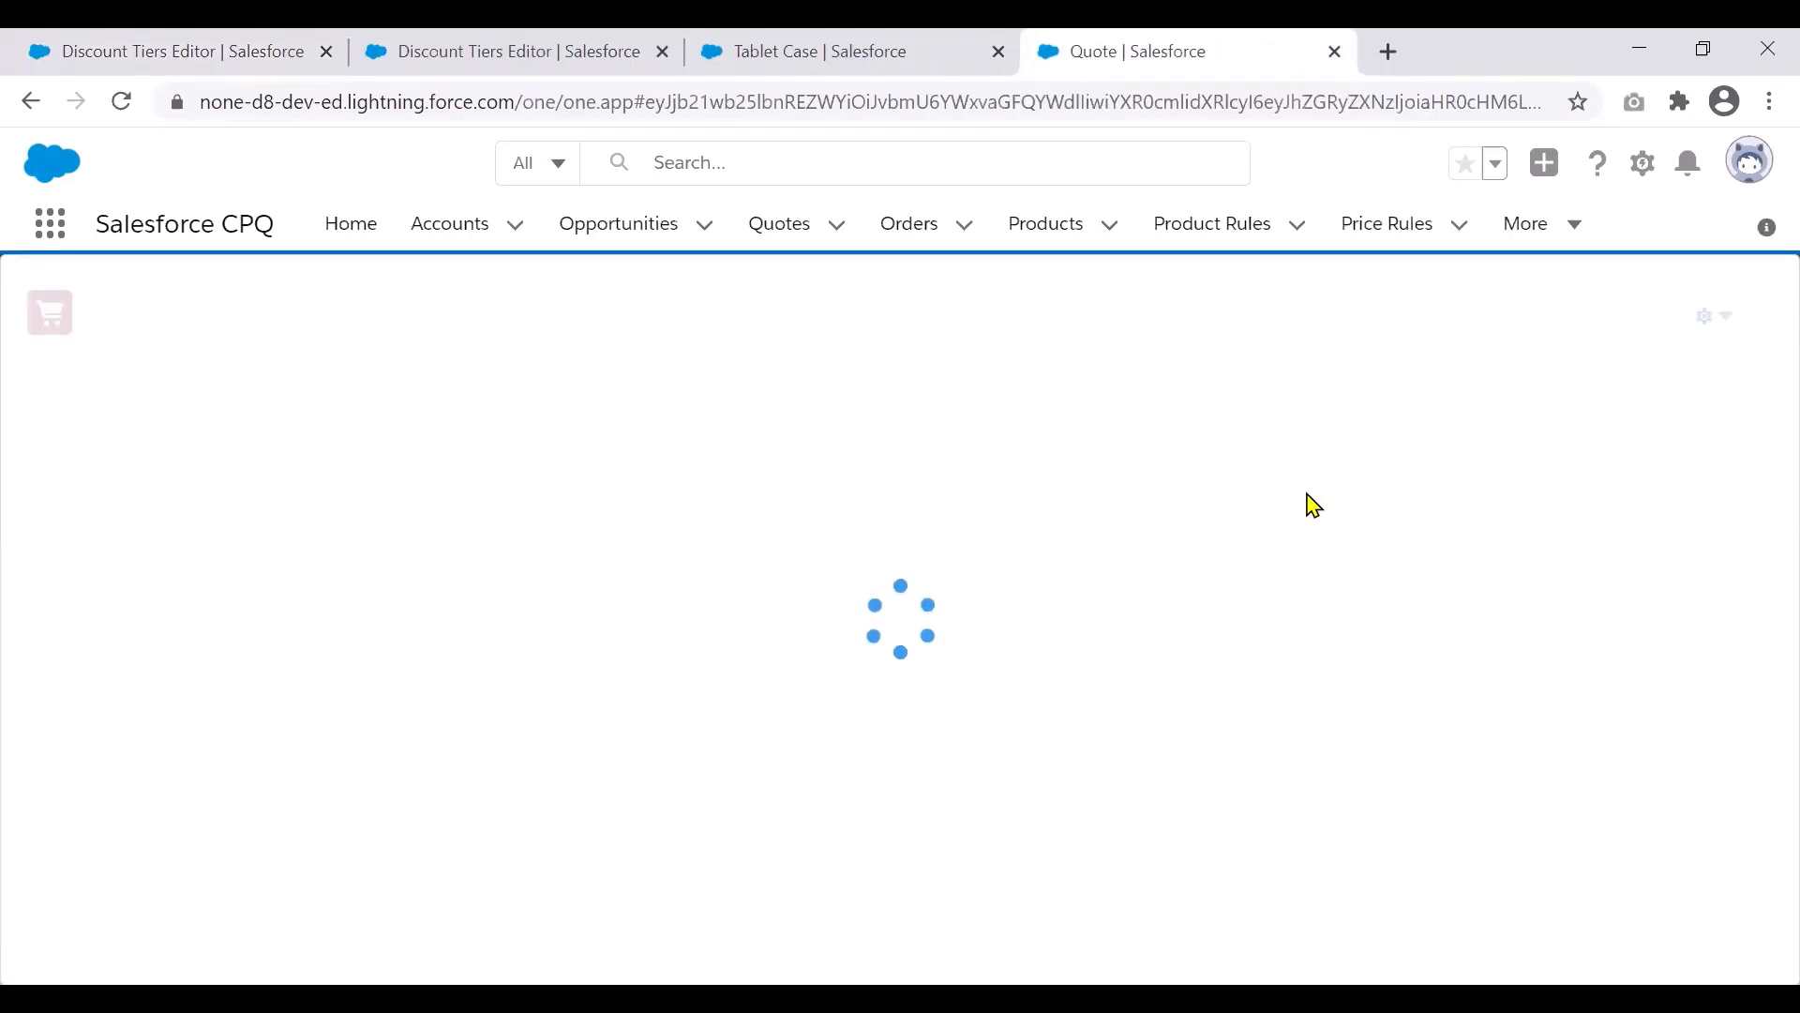
{"action": "left_click", "coordinate": [691, 325]}
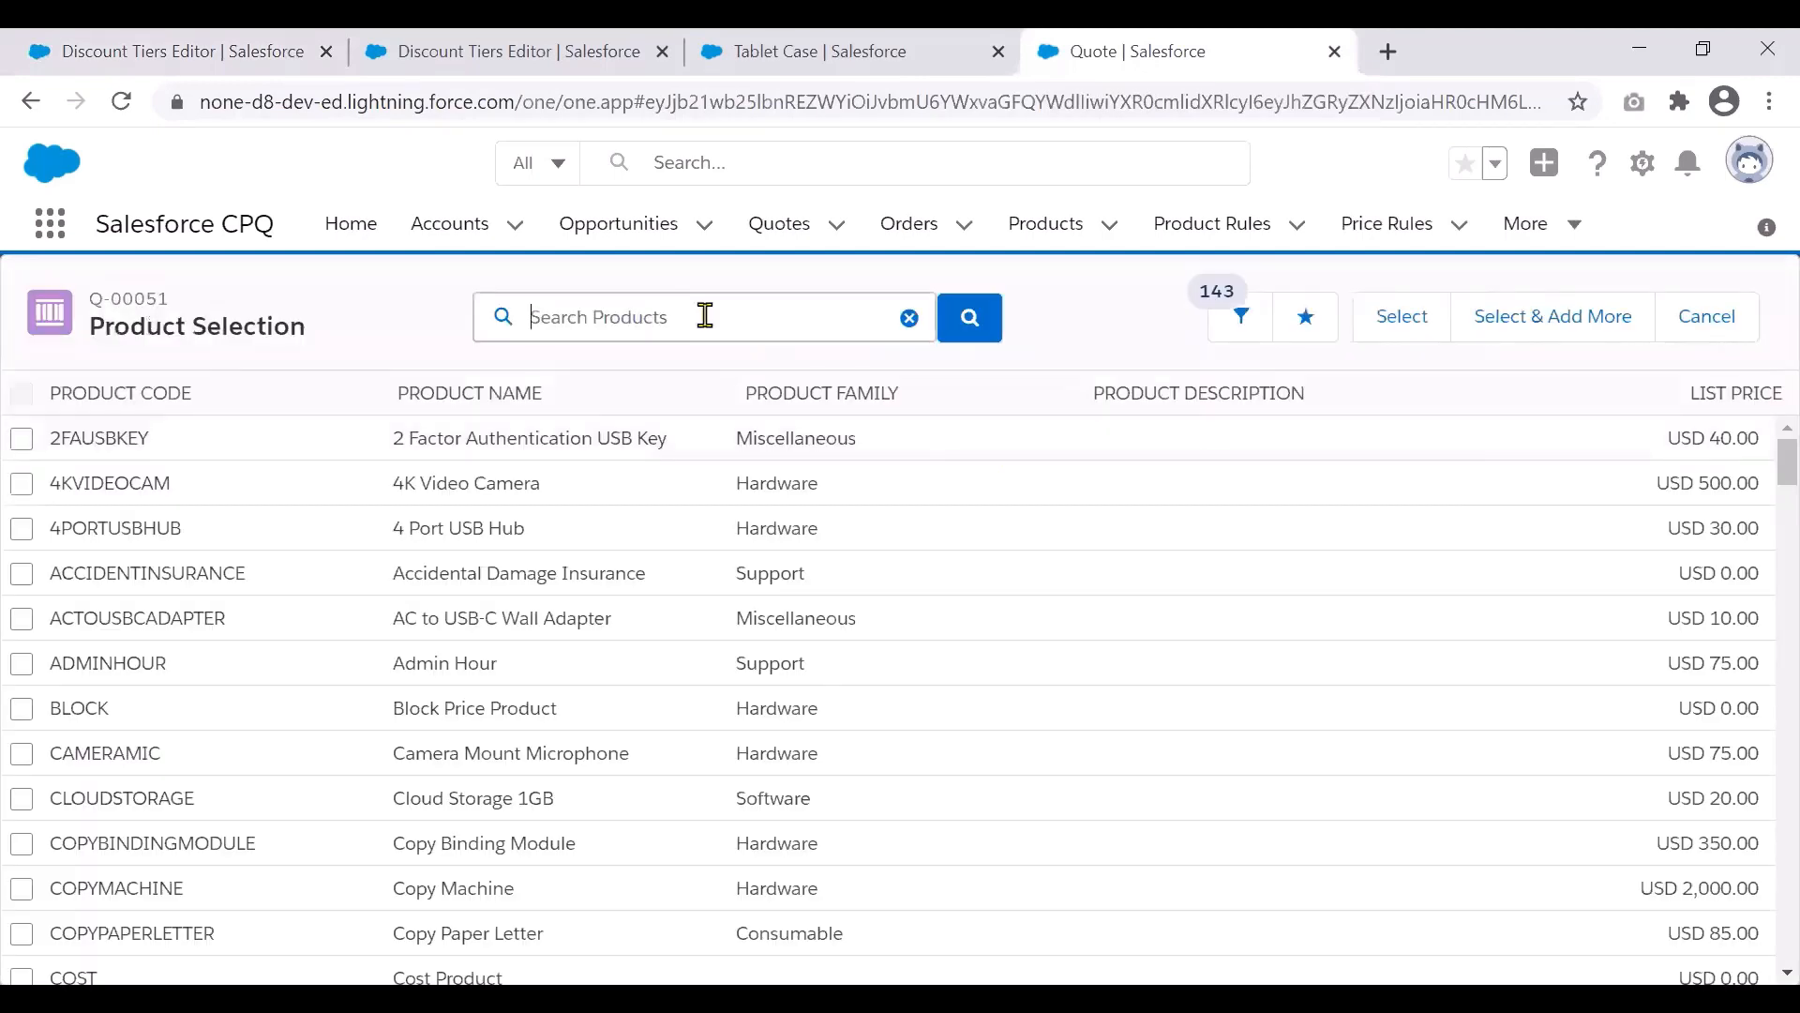
{"action": "type", "text": "tablet case"}
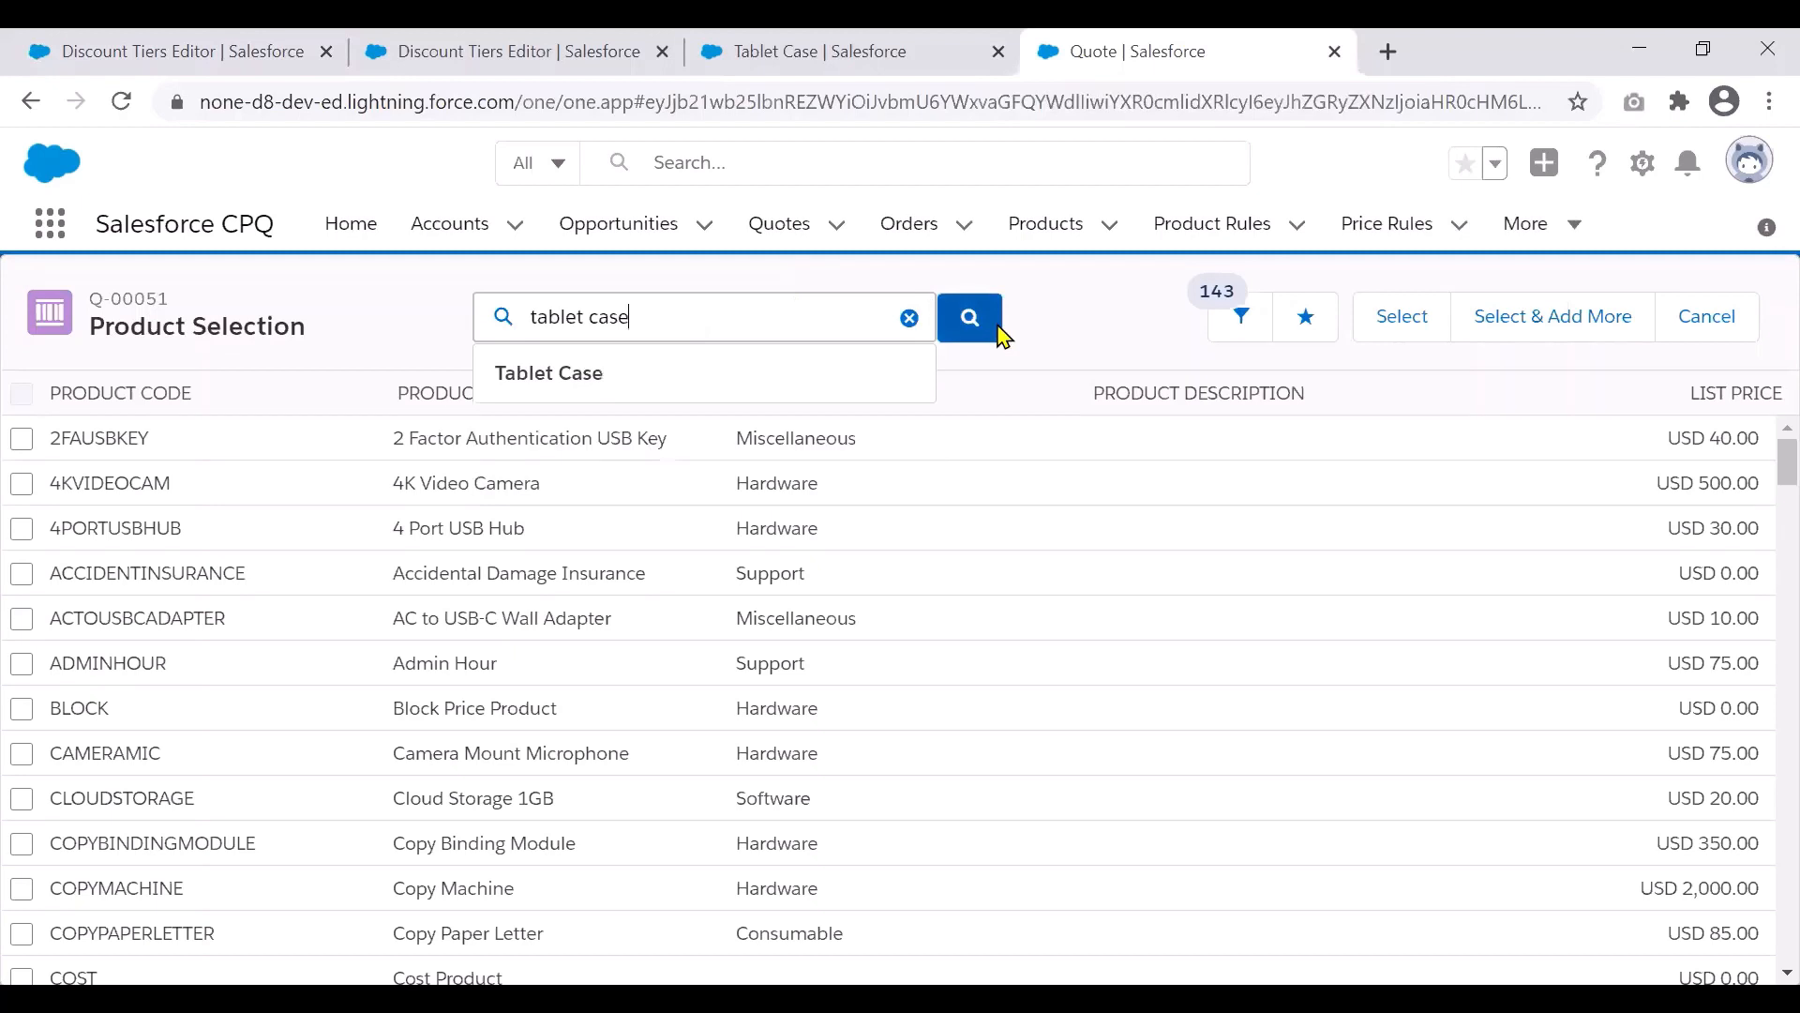
{"action": "left_click", "coordinate": [997, 329]}
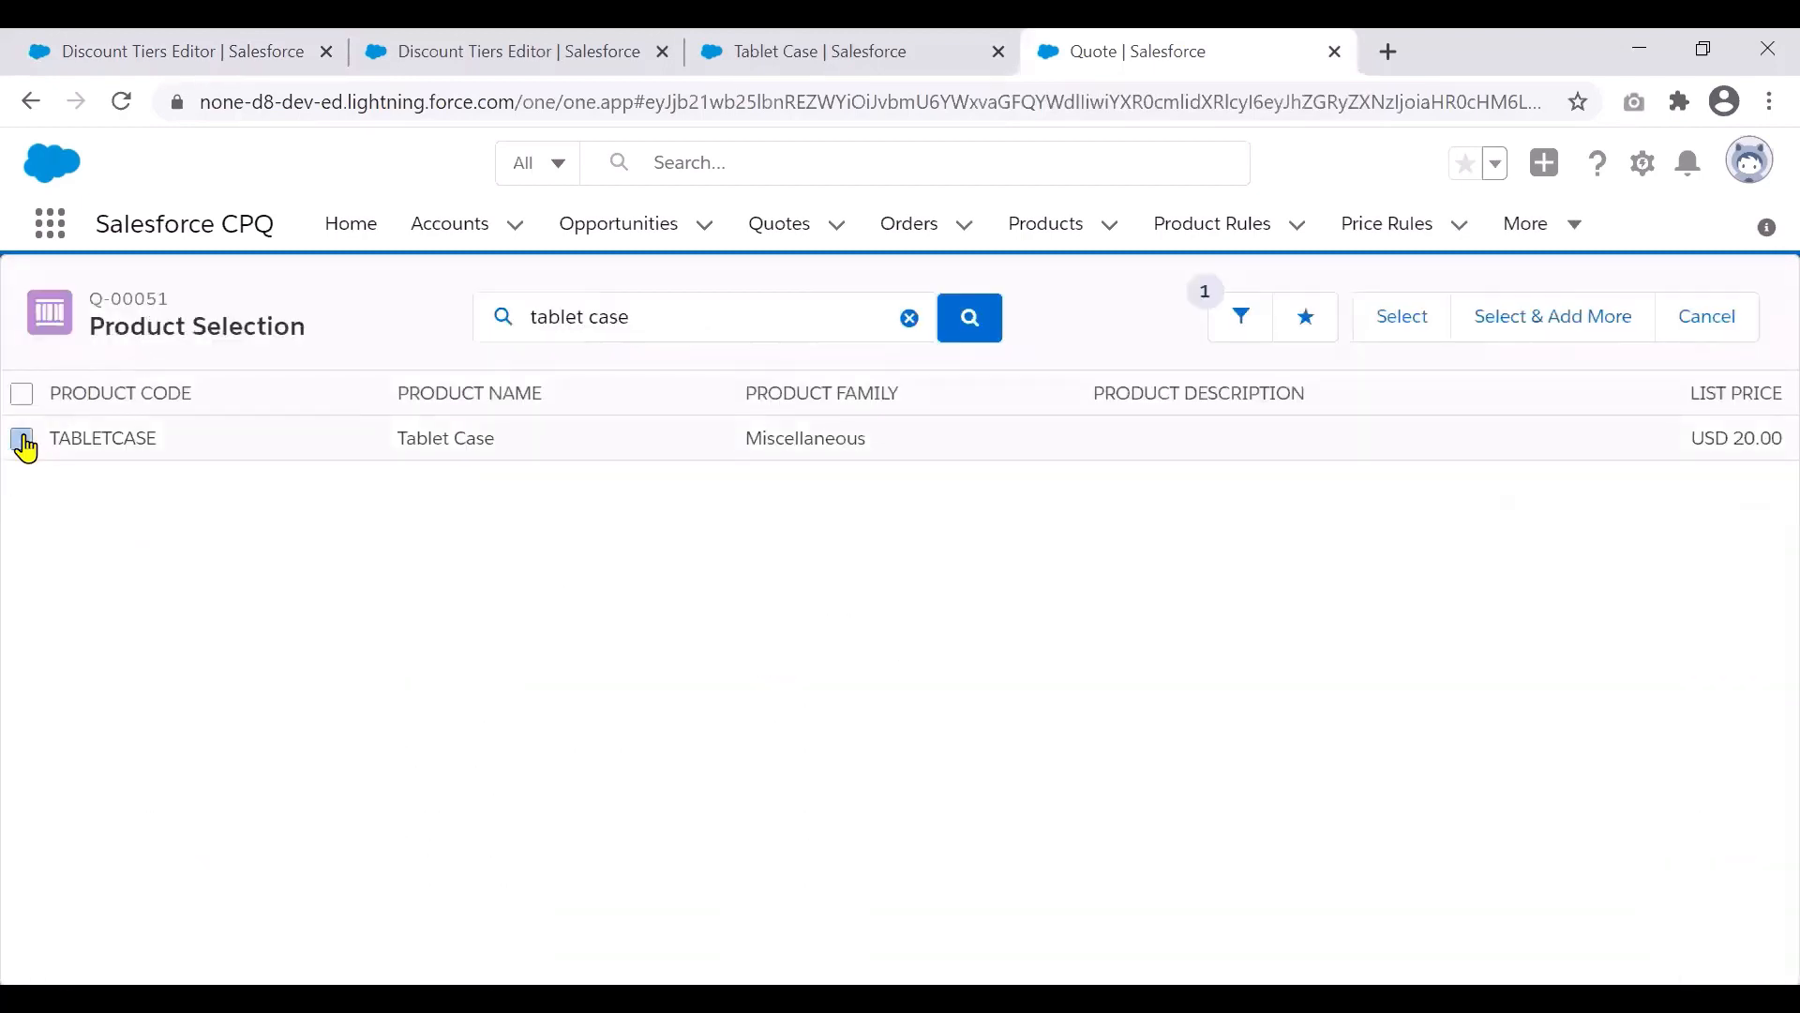
{"action": "left_click", "coordinate": [1390, 319]}
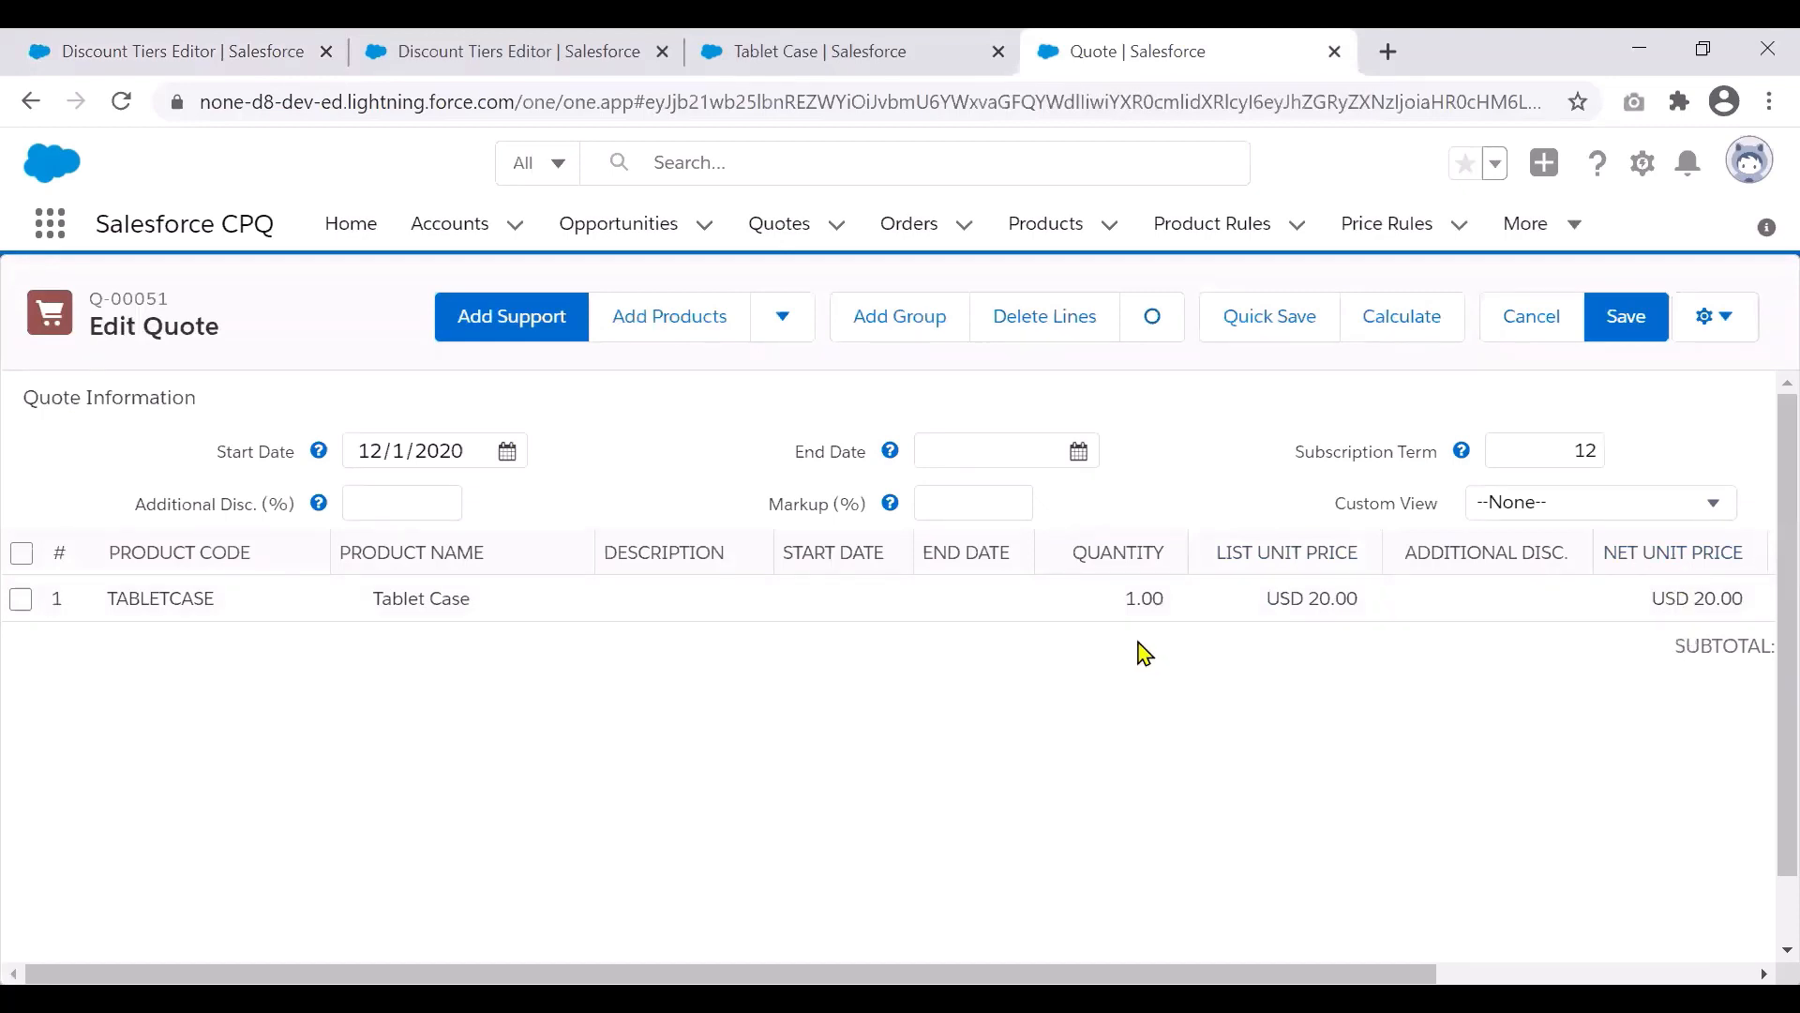
- Set the Tablet Case line's quantity to 5 and calculate the quote
{"action": "left_click", "coordinate": [1110, 605]}
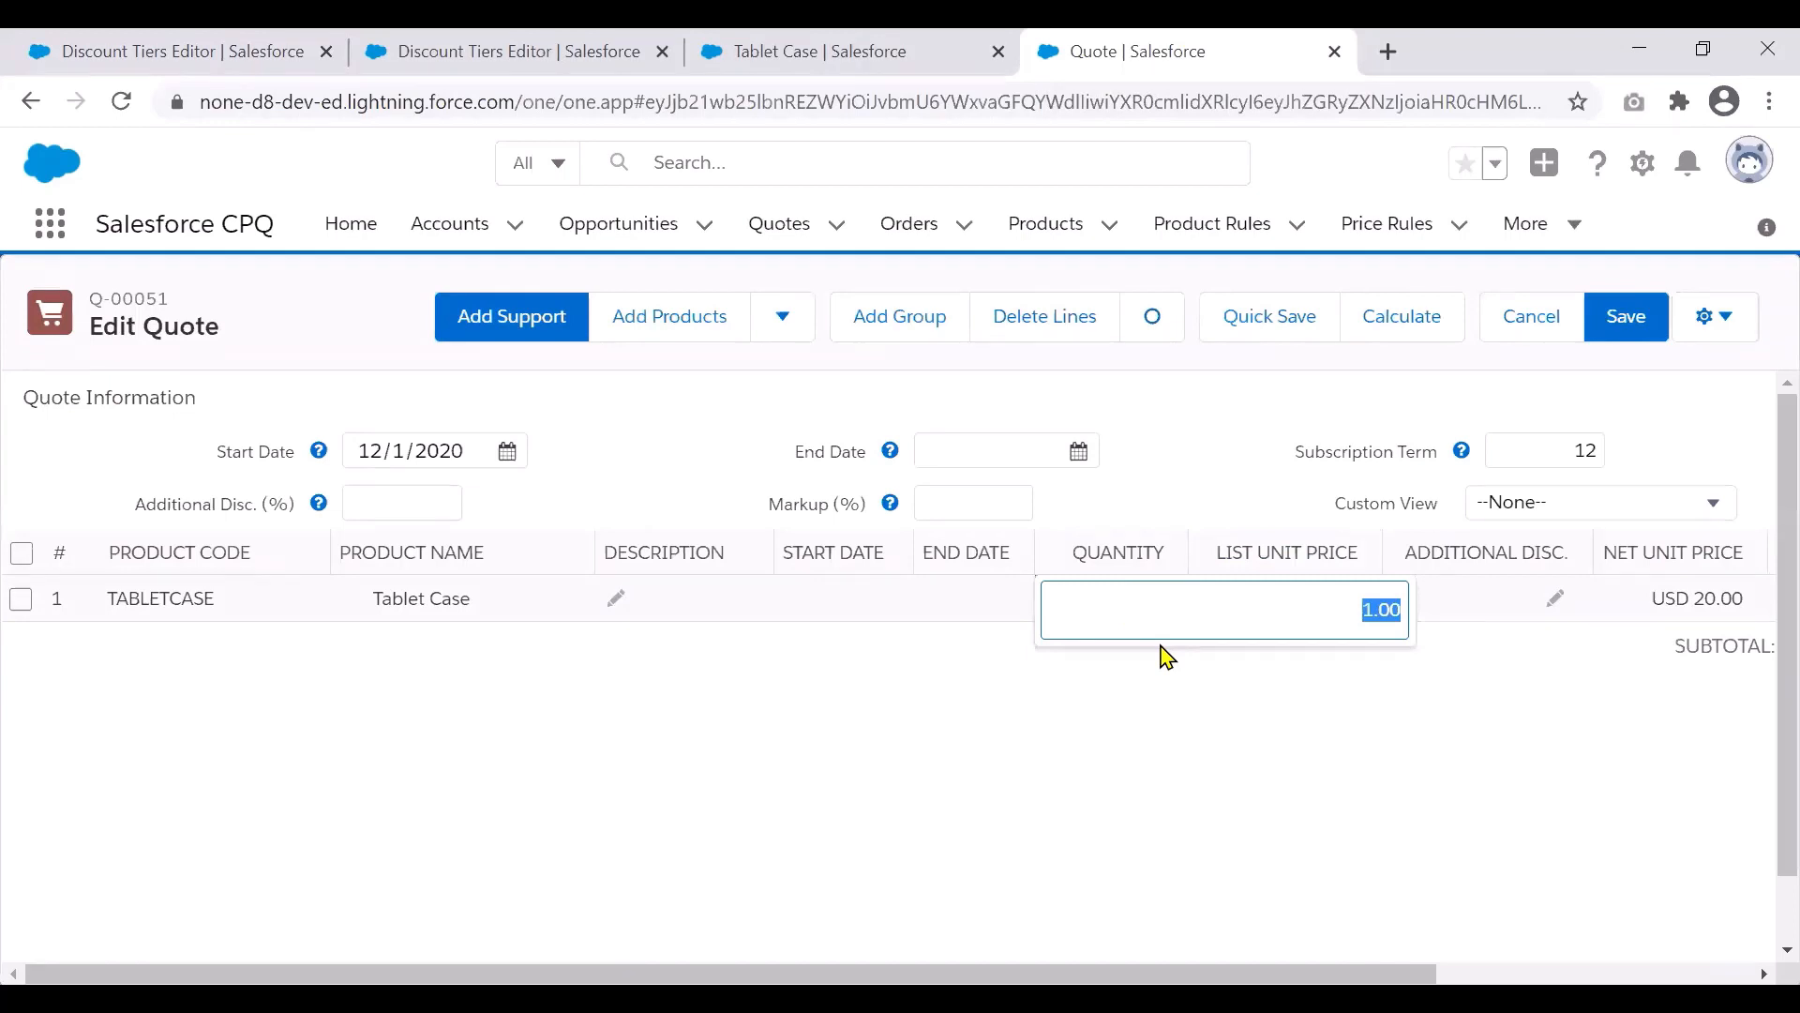
{"action": "type", "text": "5"}
{"action": "left_click", "coordinate": [1435, 340]}
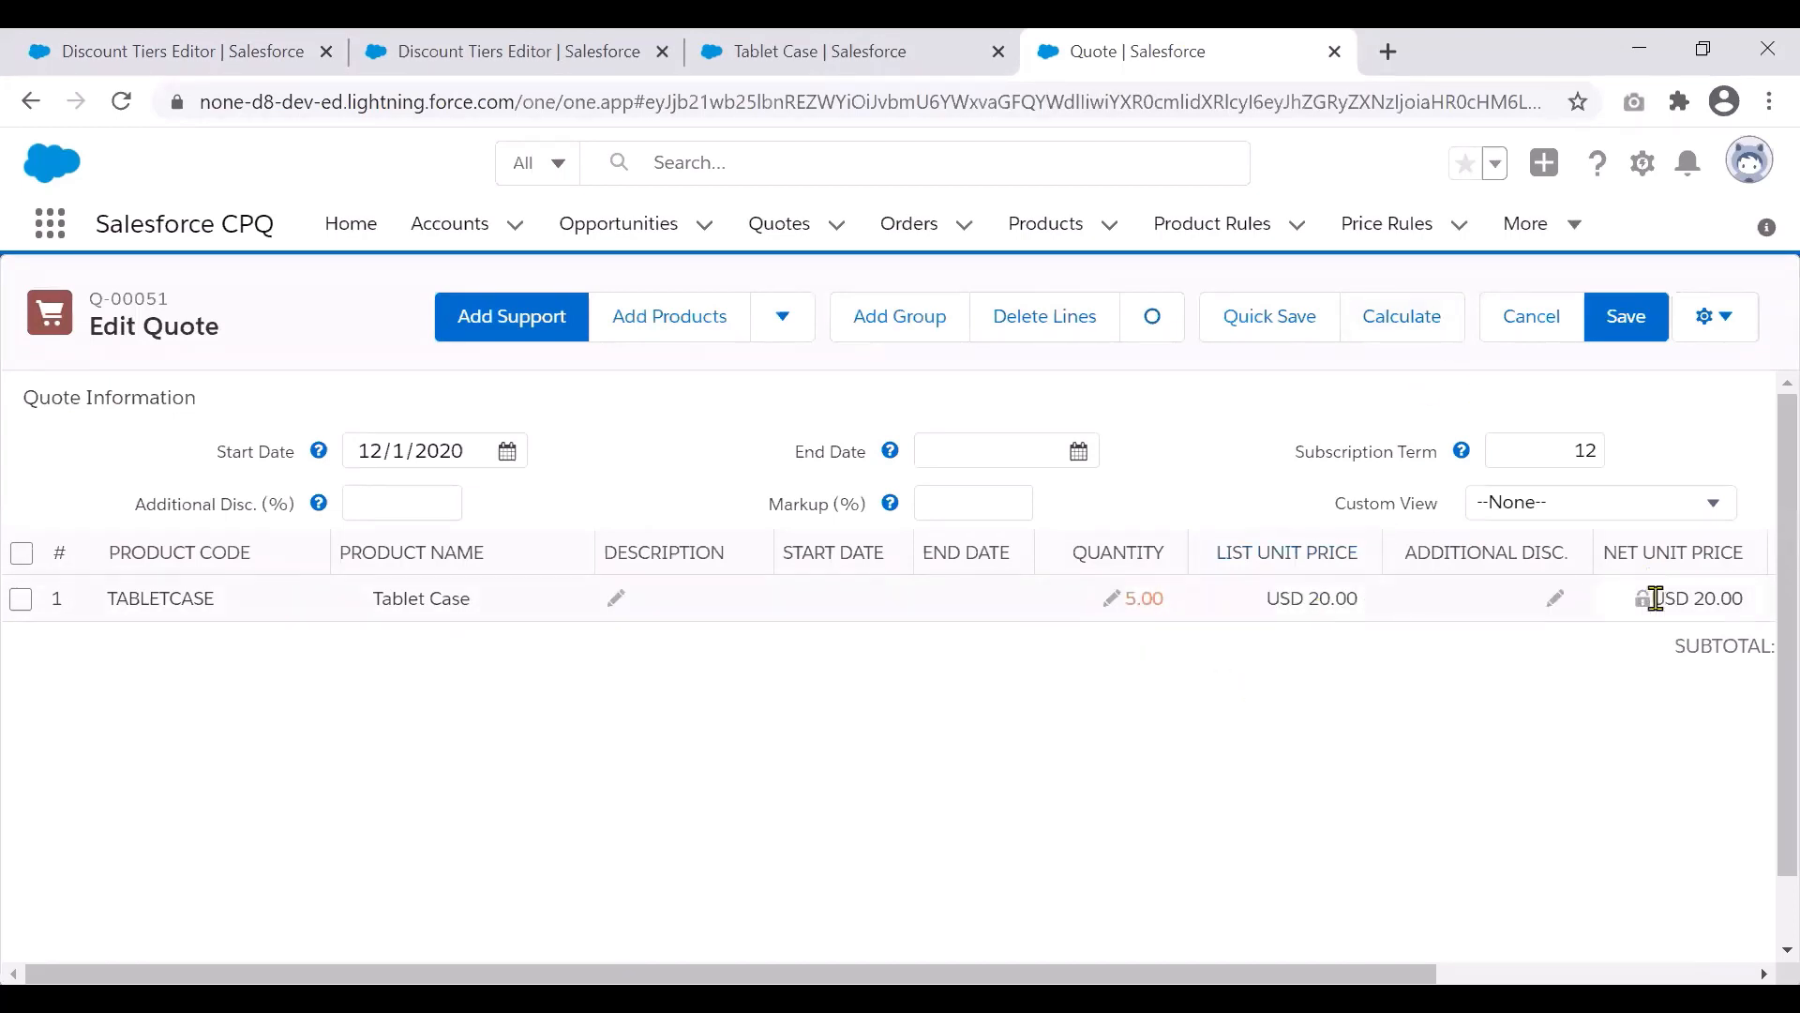
- Test the lowest tier boundary by calculating the quote with the Tablet Case quantity at 10 and again at 11
{"action": "left_click", "coordinate": [1111, 608]}
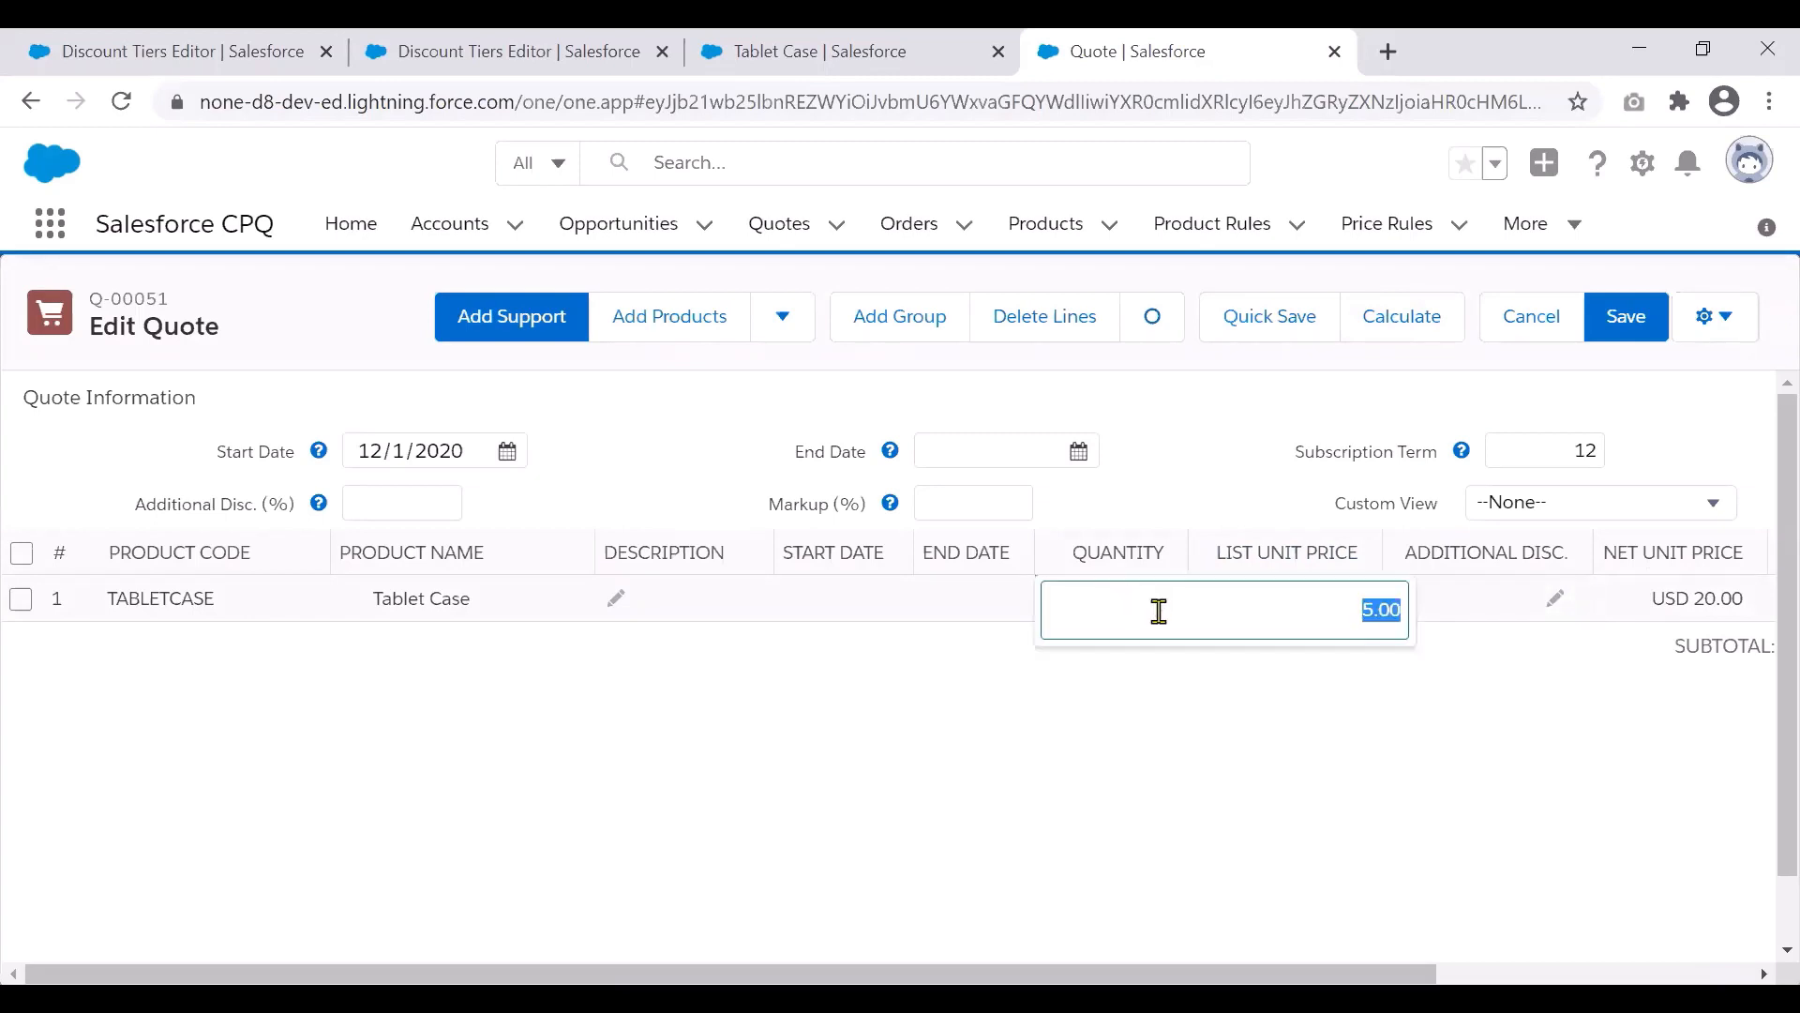
{"action": "type", "text": "10"}
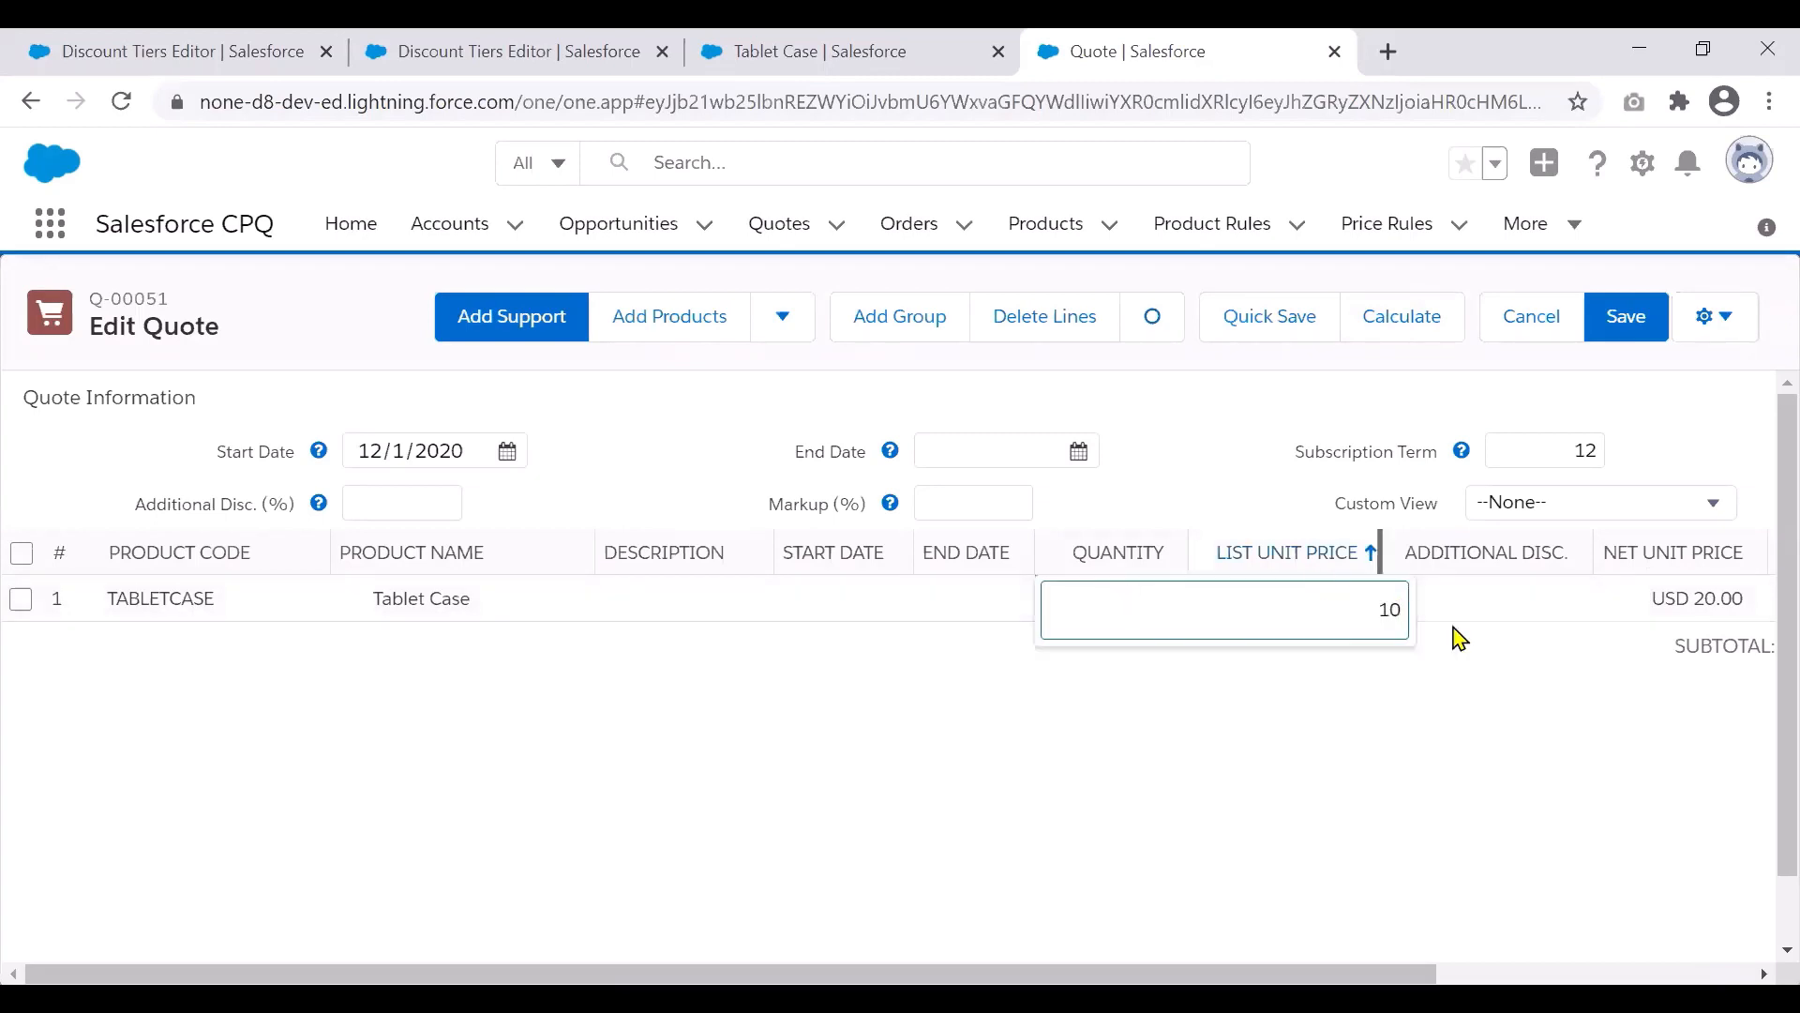
{"action": "left_click", "coordinate": [1413, 313]}
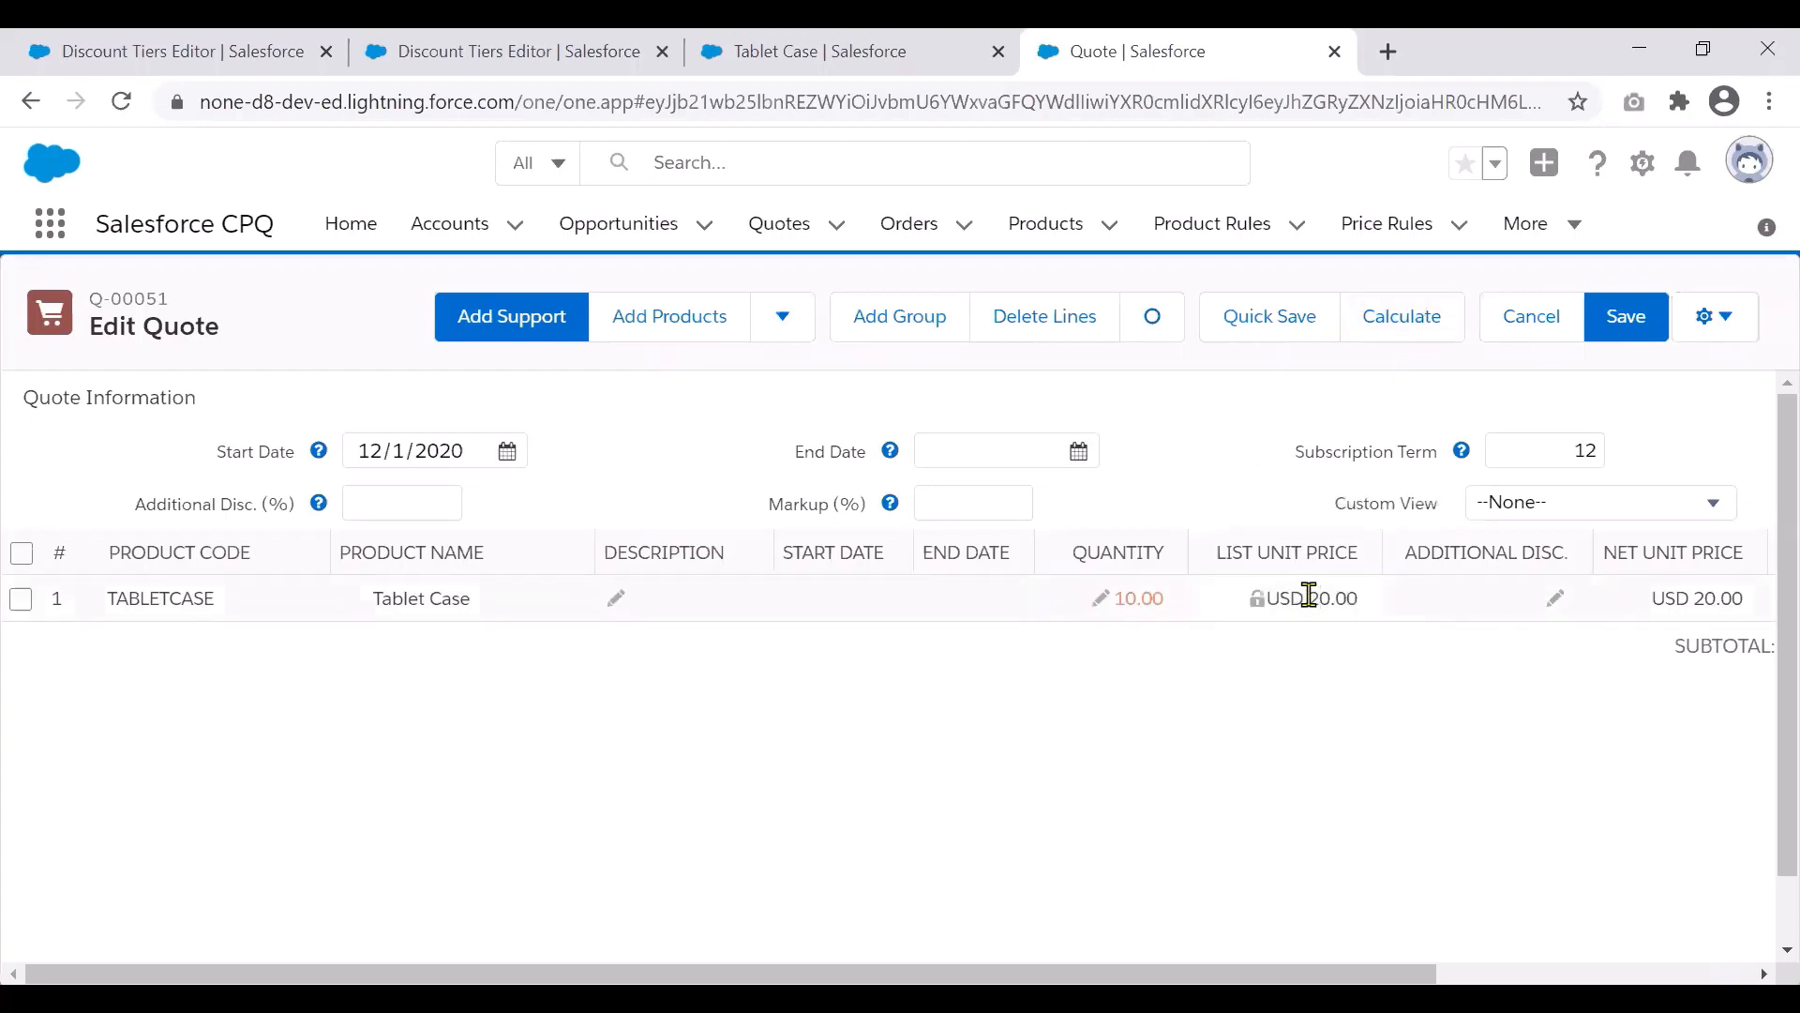
{"action": "left_click", "coordinate": [1097, 612]}
{"action": "type", "text": "1"}
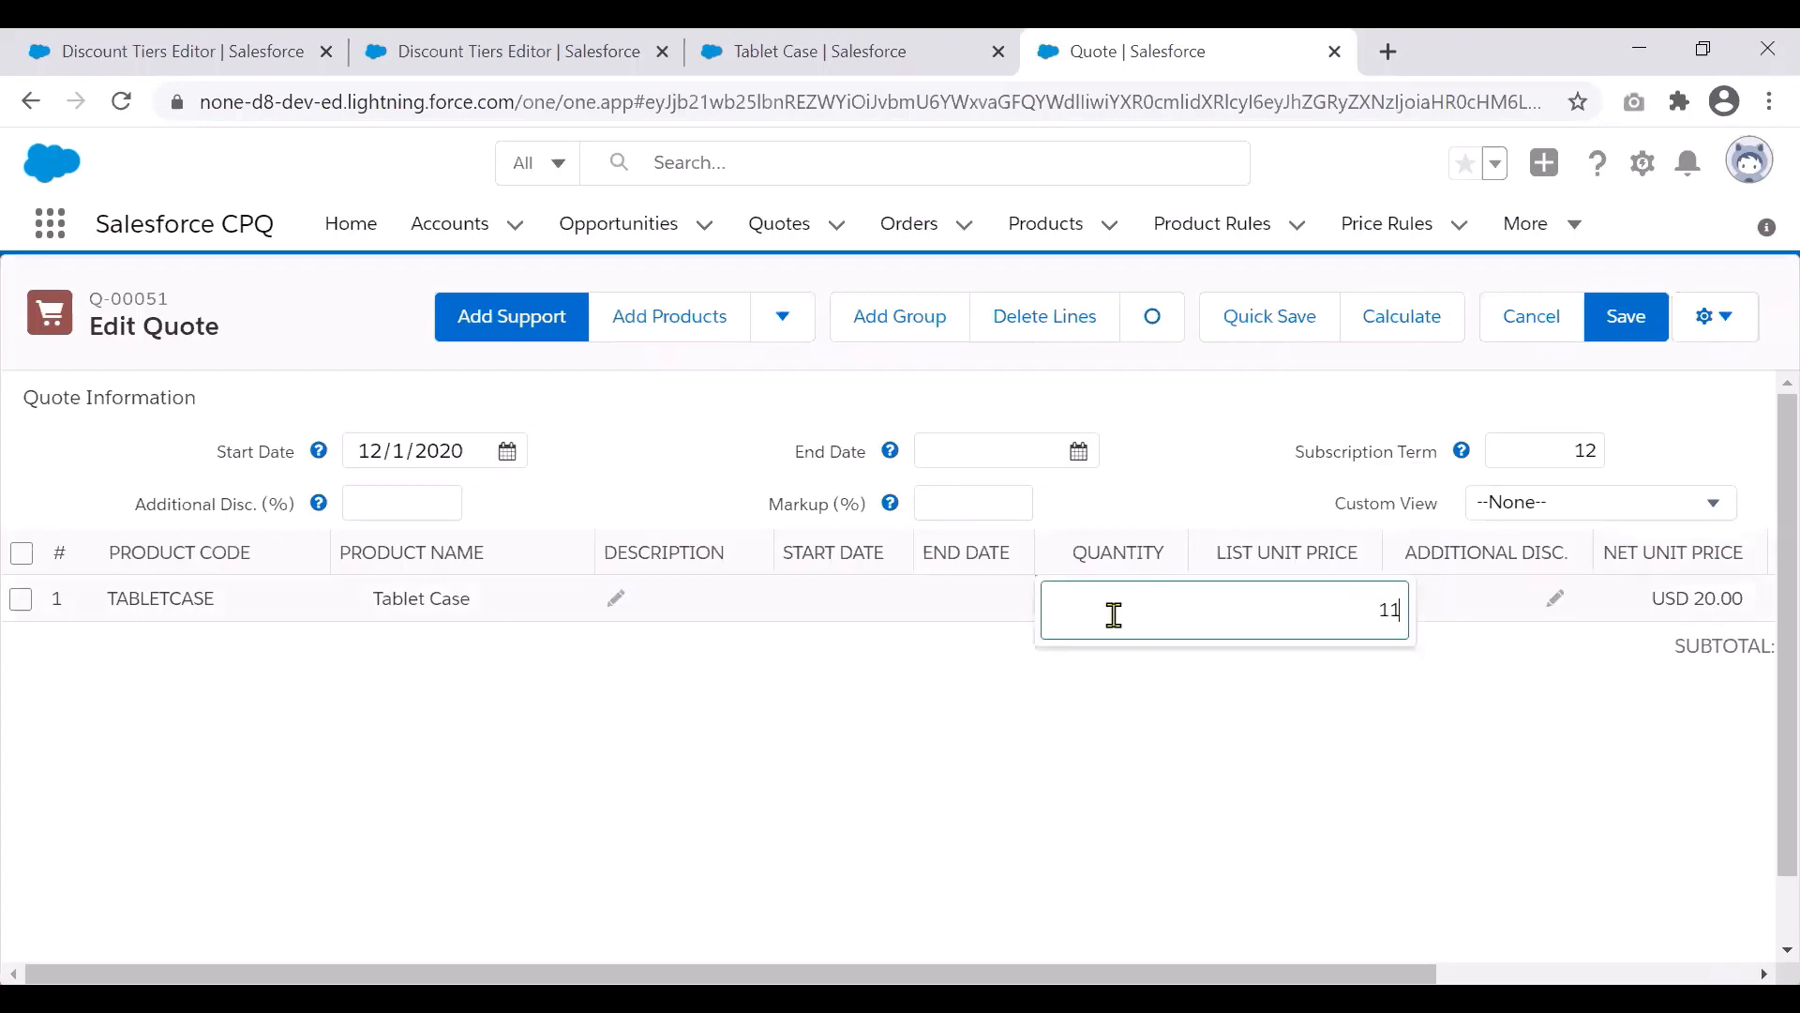
{"action": "type", "text": "1"}
{"action": "left_click", "coordinate": [1407, 334]}
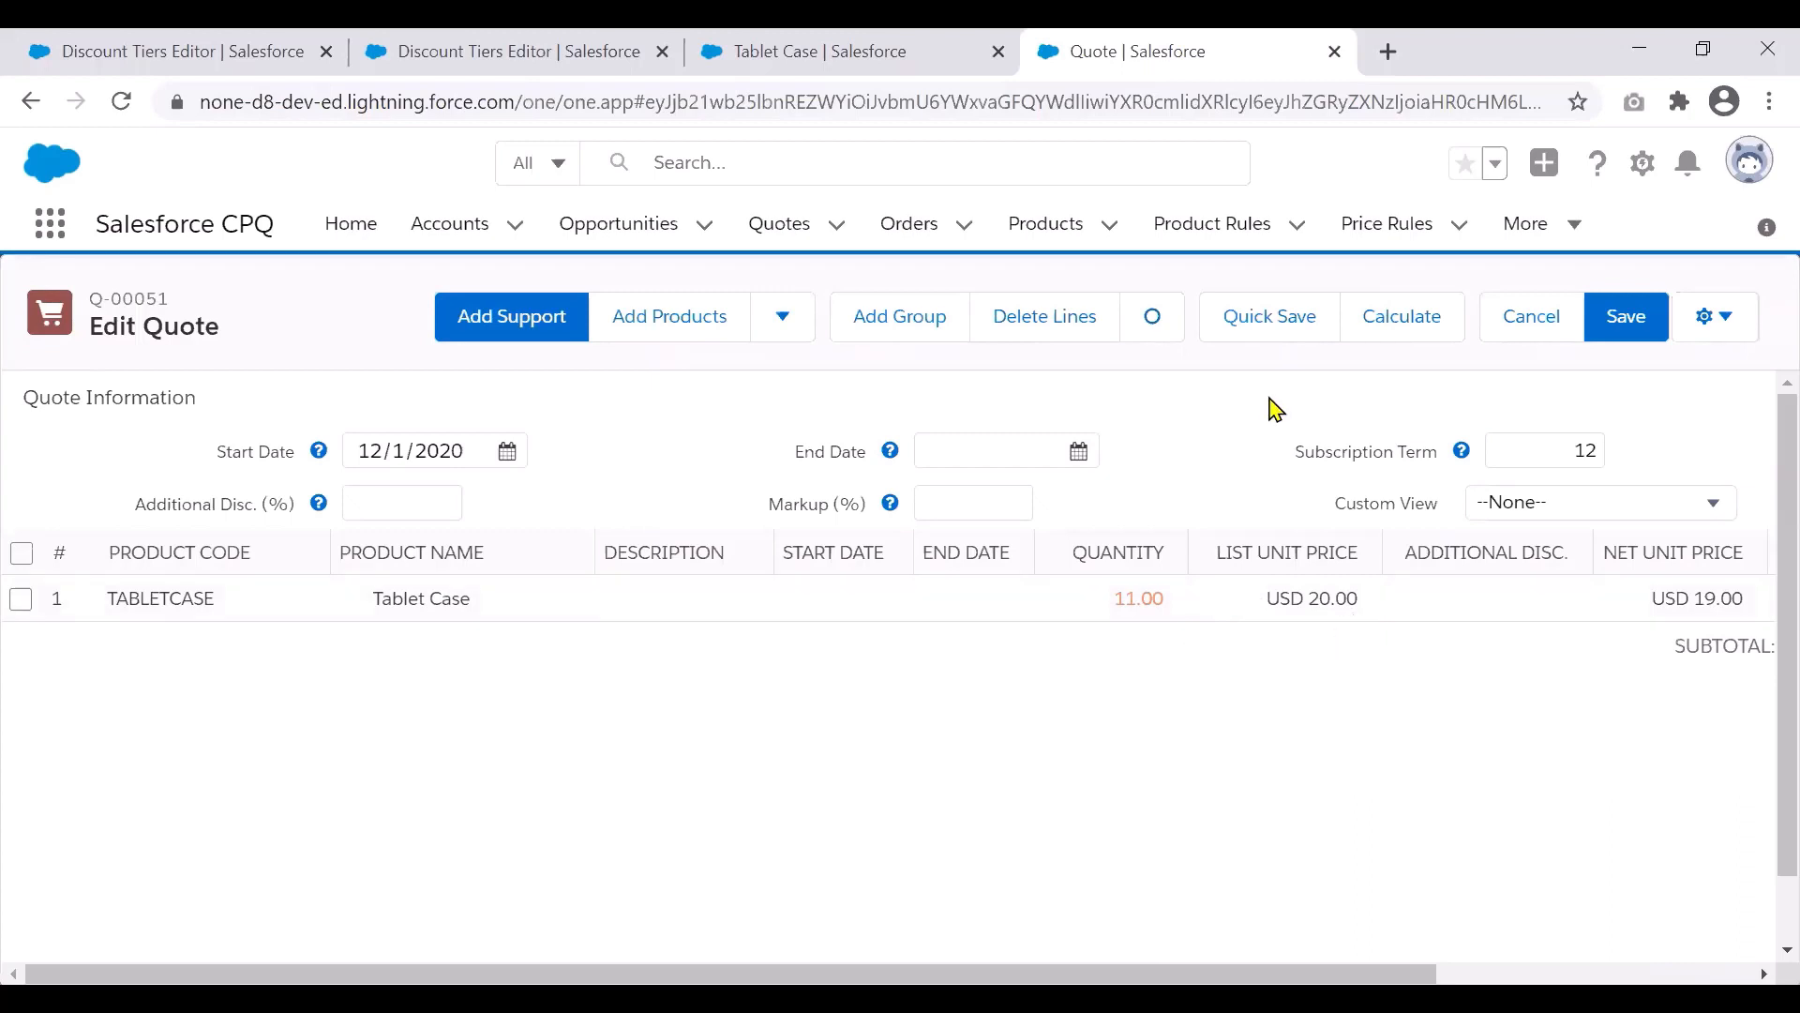
- Test the second tier boundary by calculating the quote with the Tablet Case quantity at 20 and again at 21
{"action": "left_click", "coordinate": [1096, 607]}
{"action": "type", "text": "20"}
{"action": "left_click", "coordinate": [1406, 322]}
{"action": "left_click", "coordinate": [1103, 618]}
{"action": "type", "text": "21"}
{"action": "left_click", "coordinate": [1391, 334]}
- Set the Tablet Case line's quantity to 31 and calculate the quote
{"action": "left_click", "coordinate": [1116, 603]}
{"action": "type", "text": "31"}
{"action": "left_click", "coordinate": [1266, 904]}
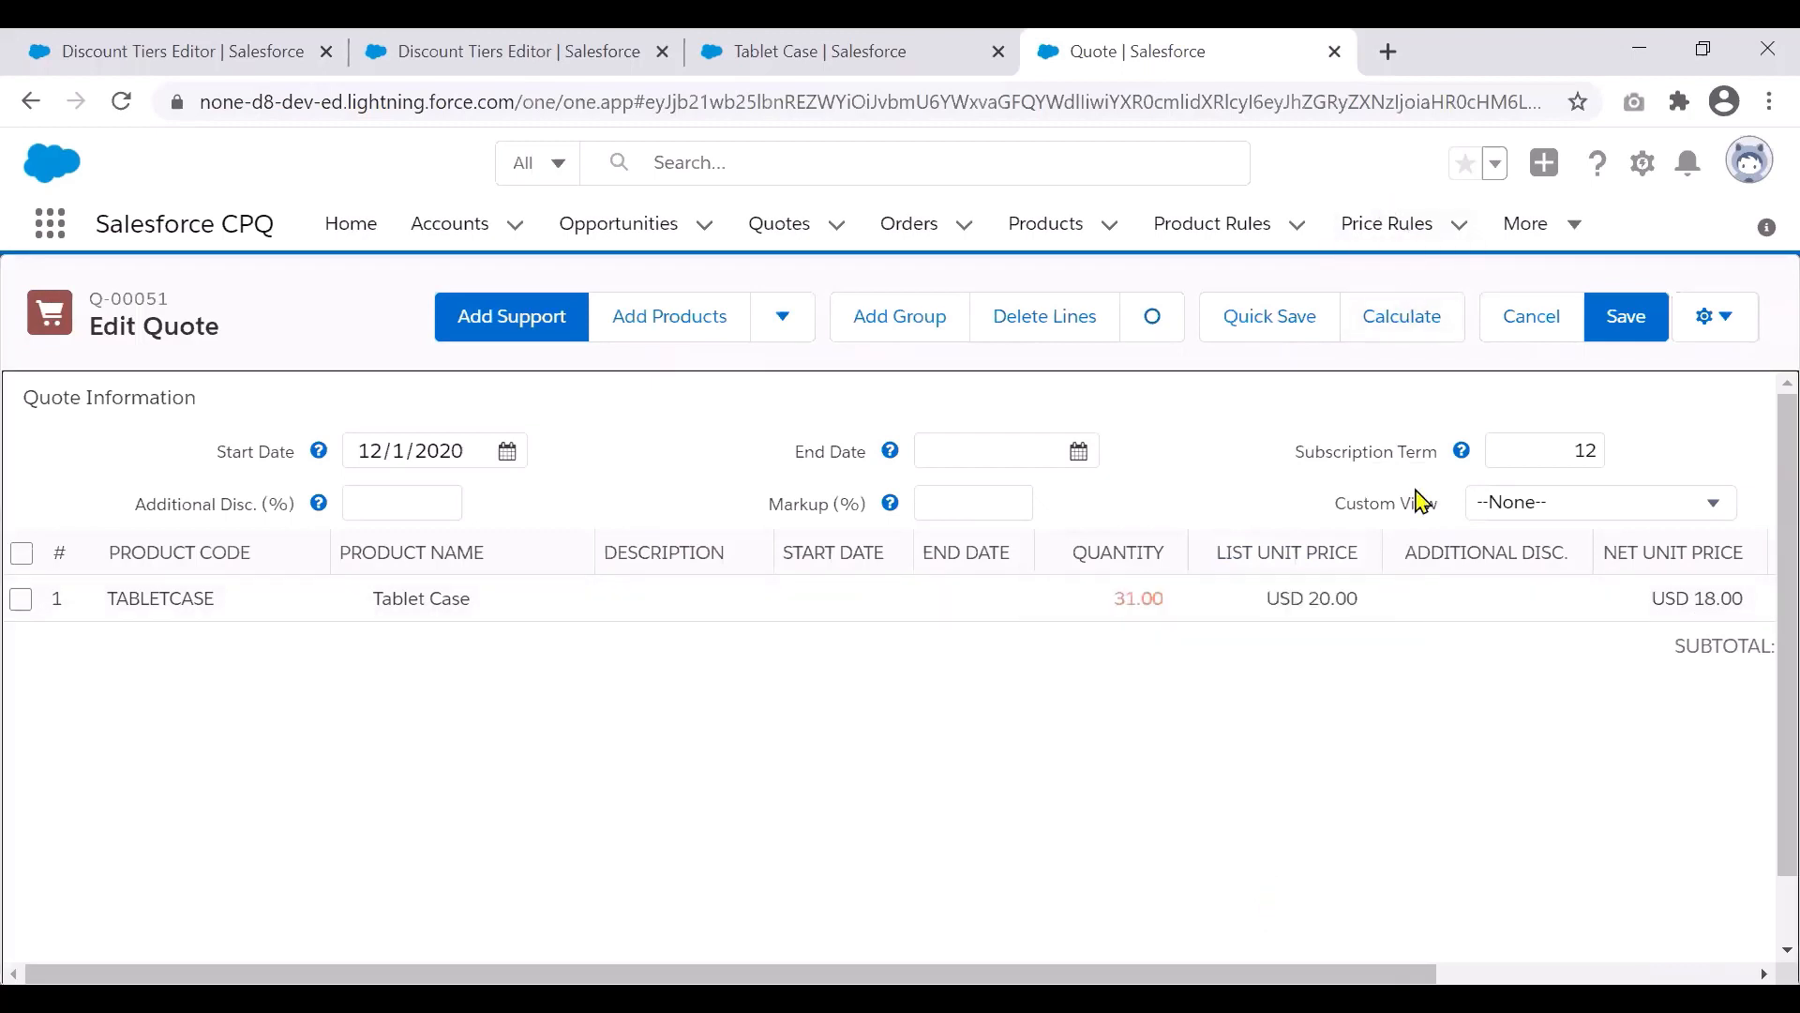
{"action": "left_click", "coordinate": [1415, 330]}
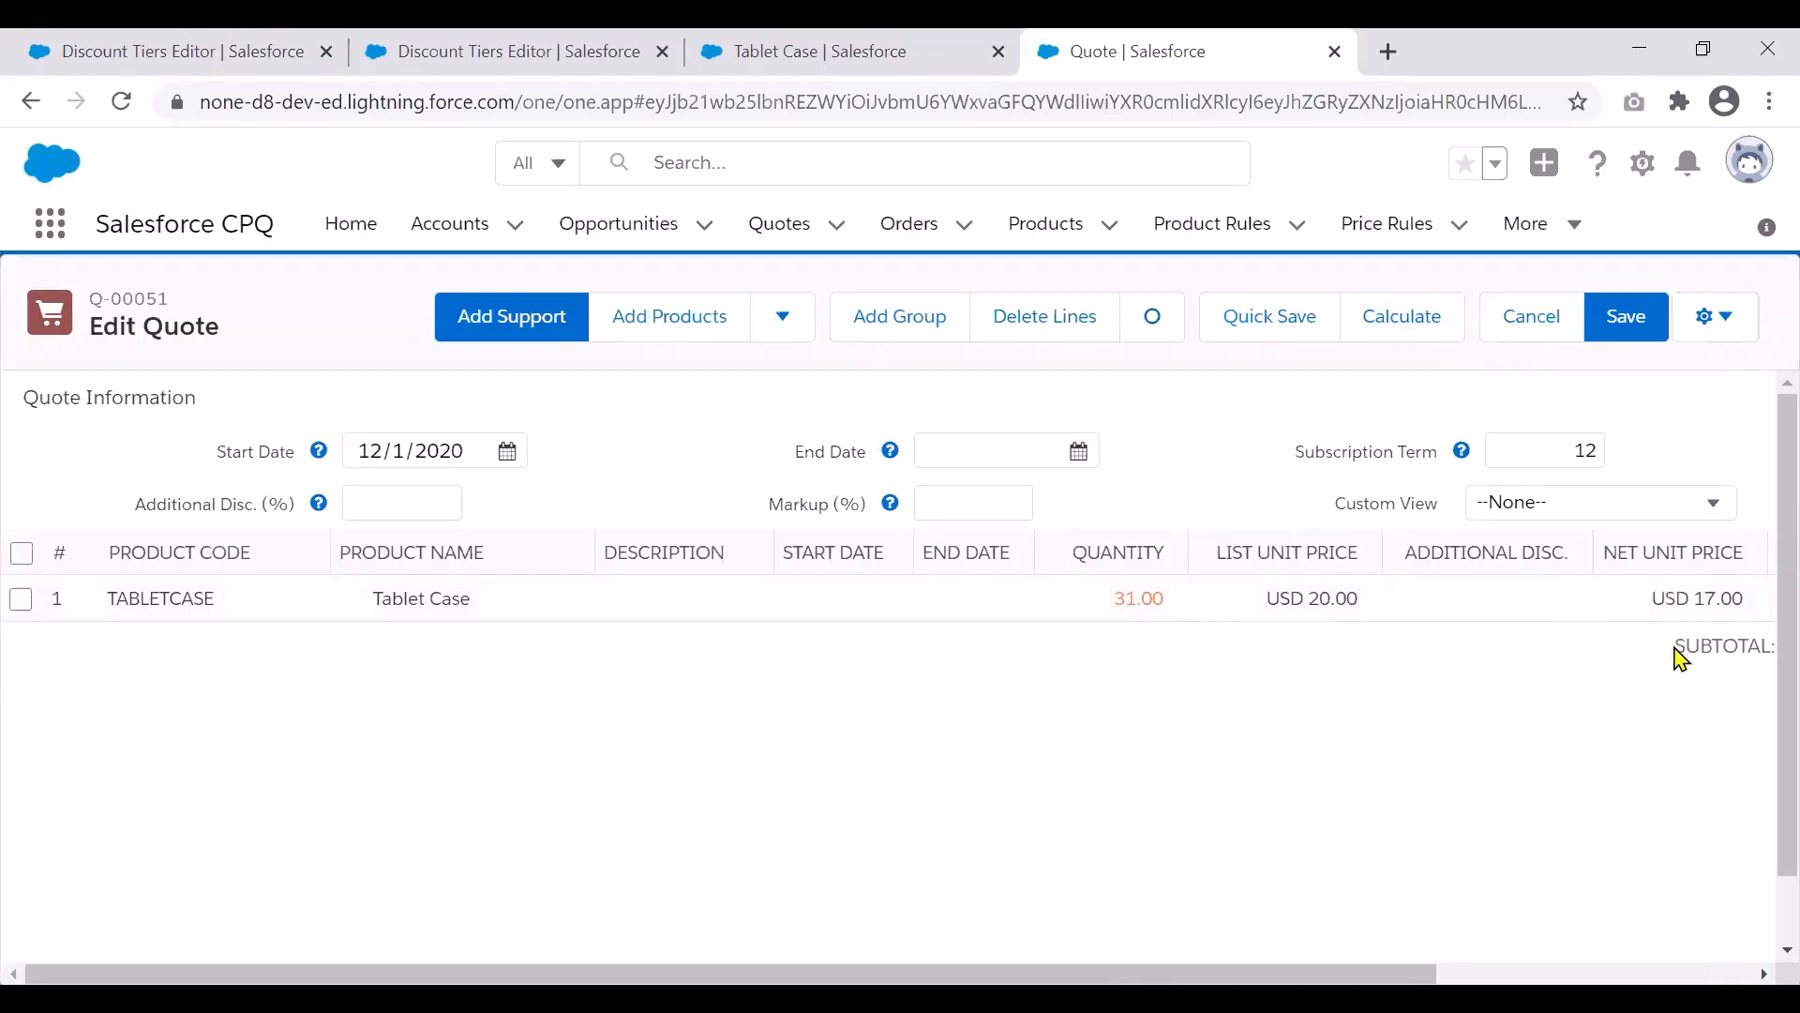
- Set the Tablet Case line's quantity to 10000 and calculate the quote
{"action": "left_click", "coordinate": [1095, 597]}
{"action": "type", "text": "10000"}
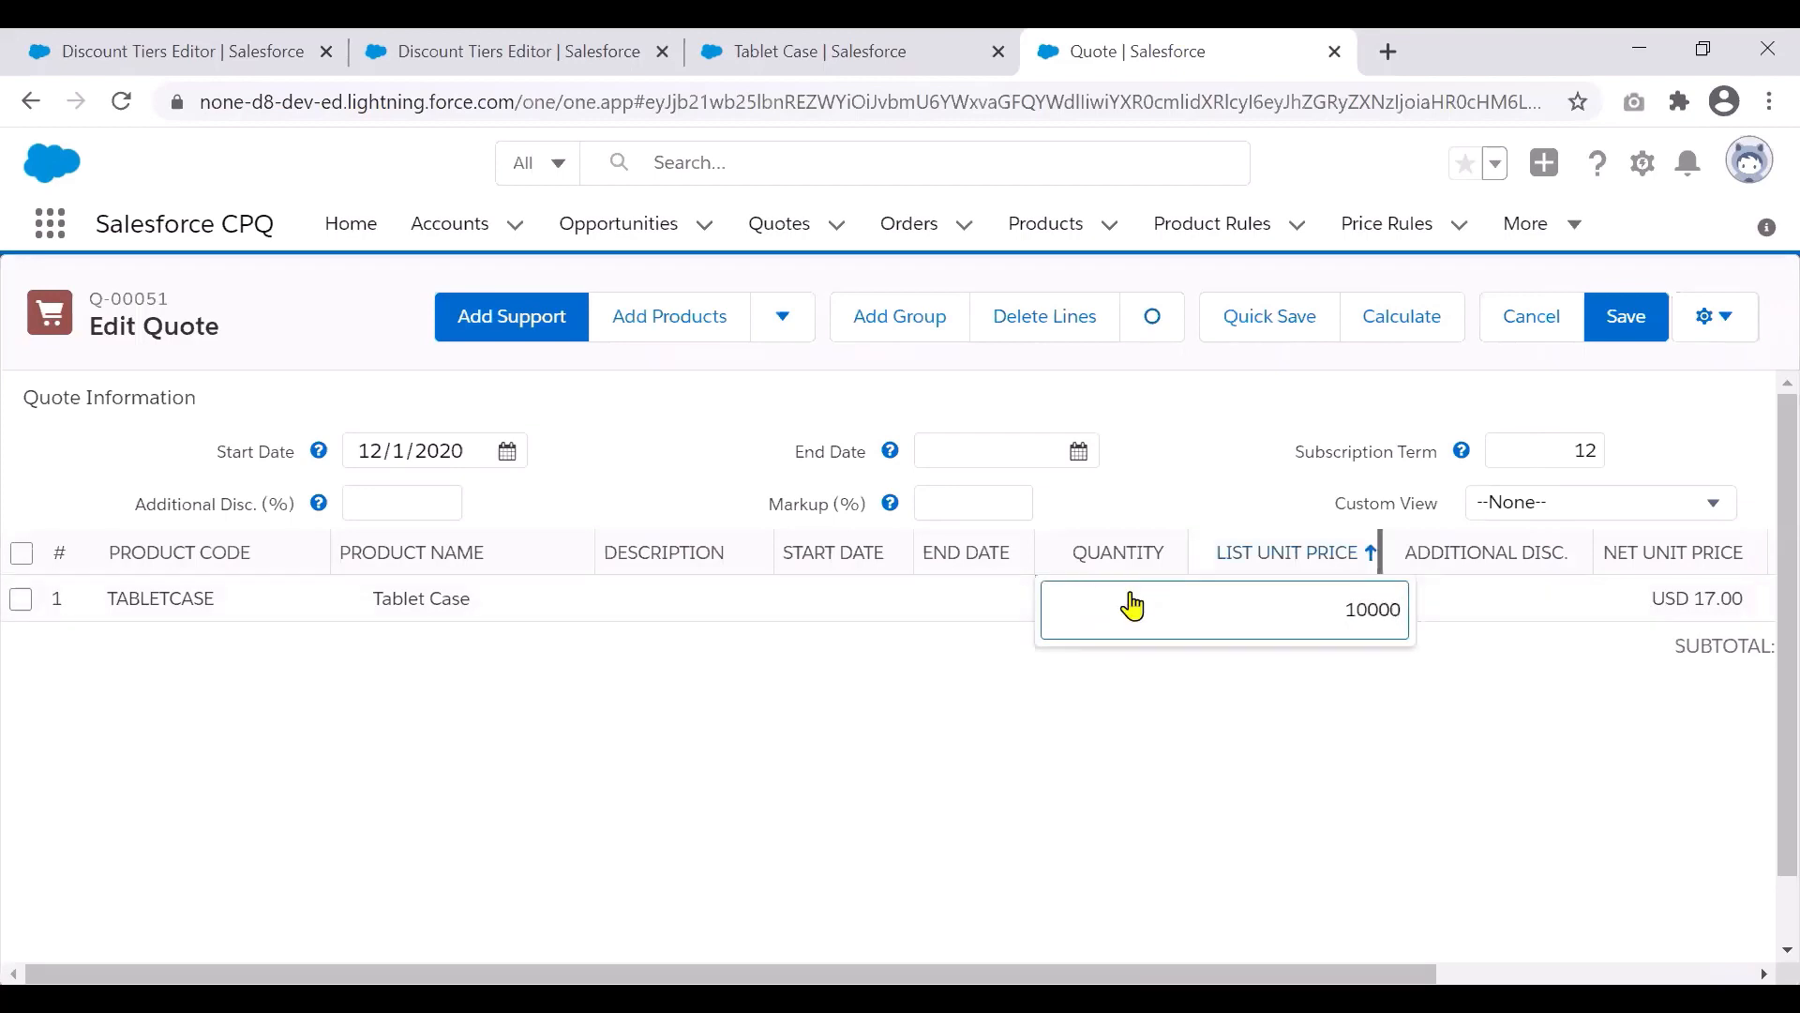
{"action": "left_click", "coordinate": [1404, 319]}
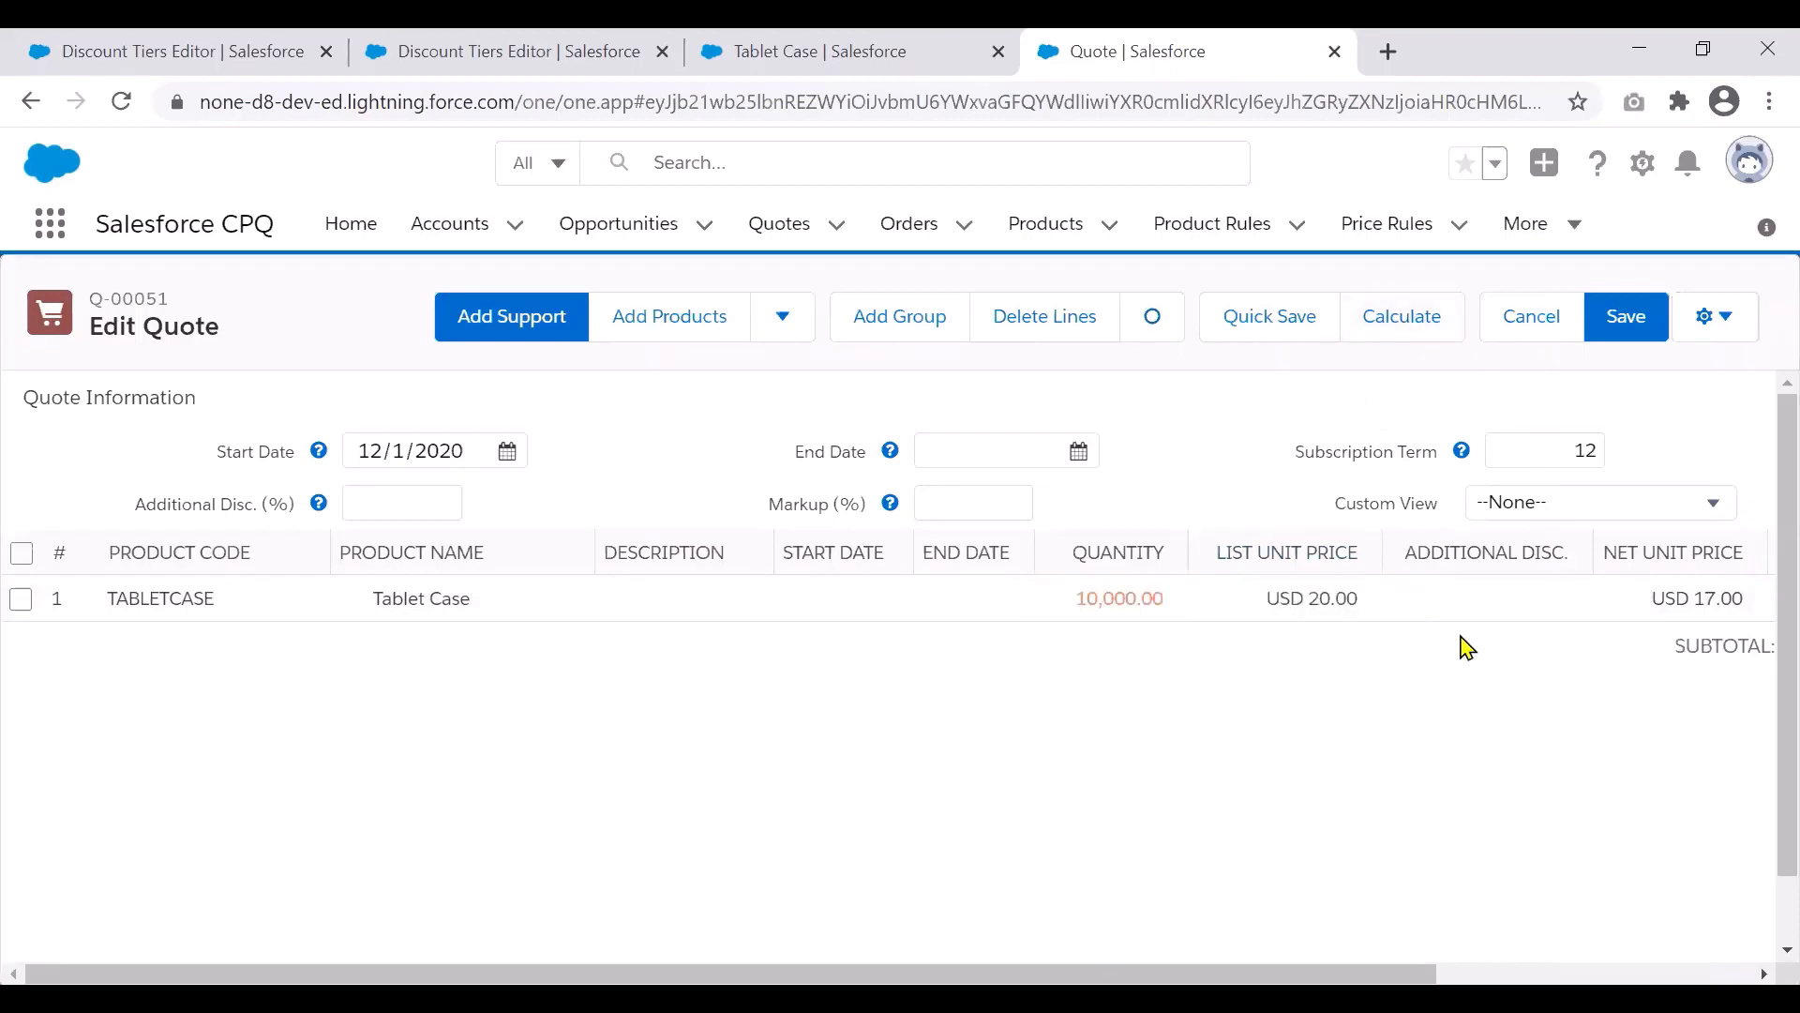
{"action": "left_click", "coordinate": [1588, 667]}
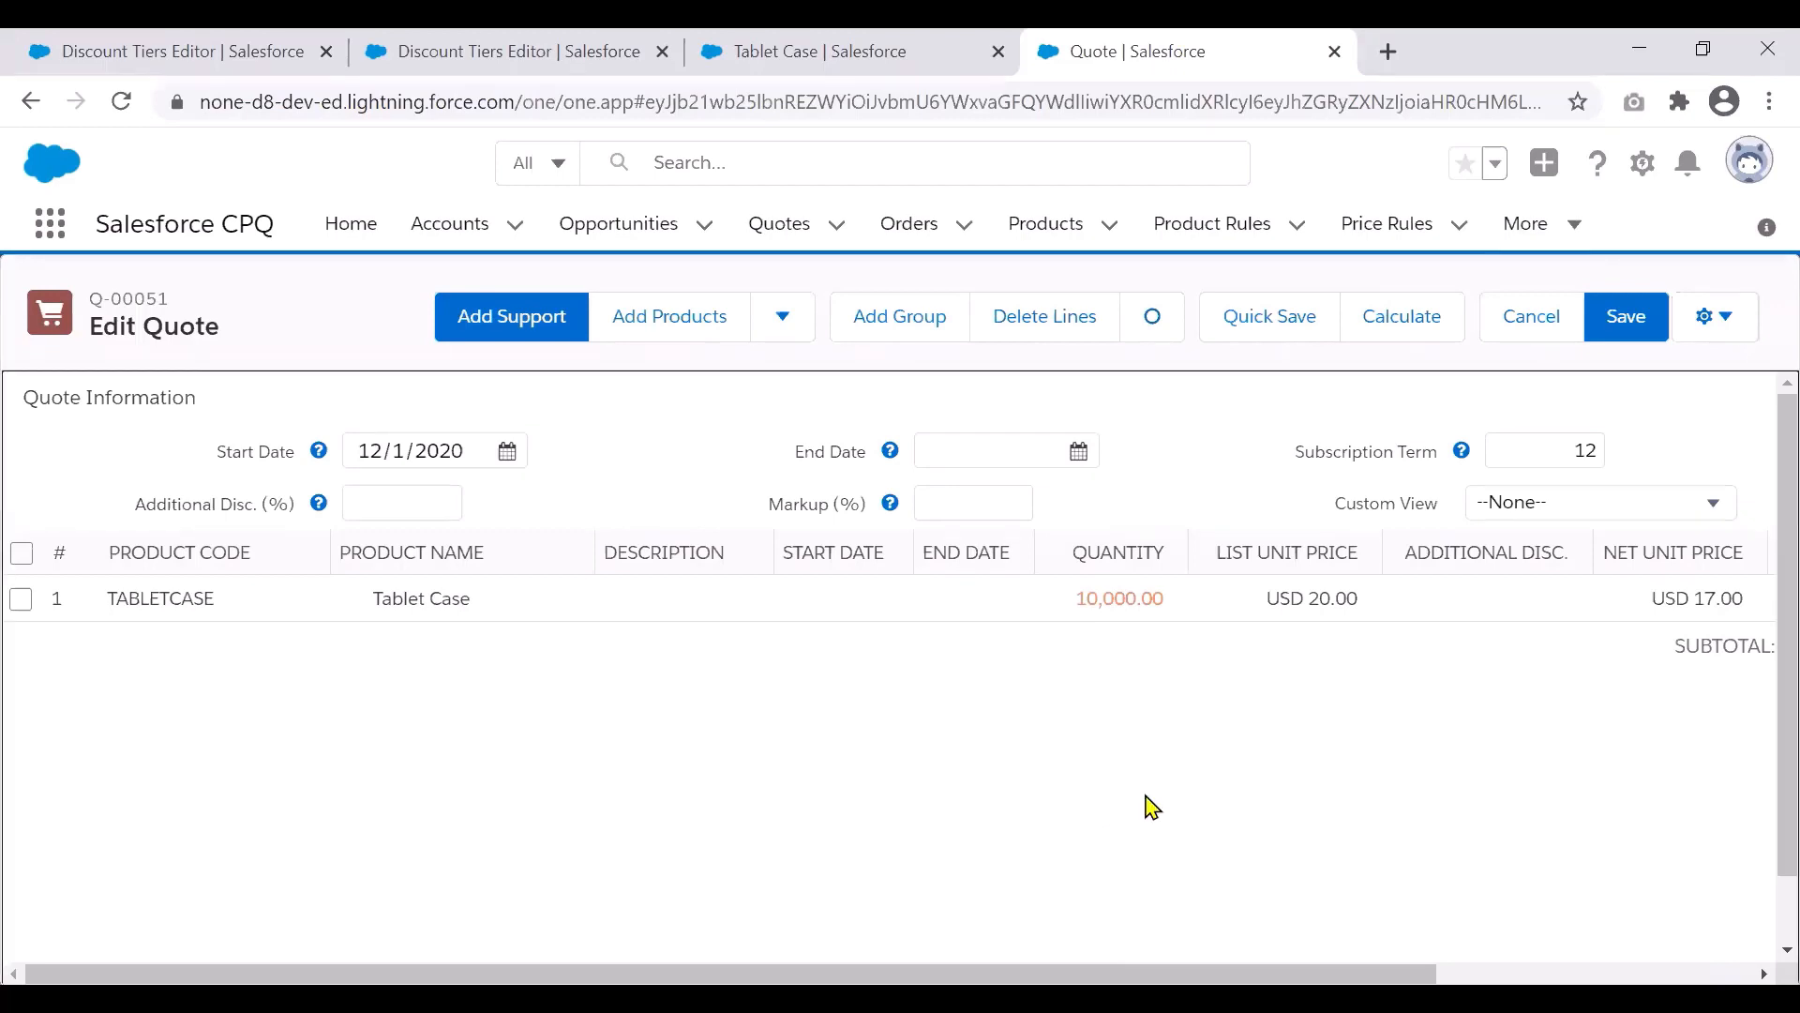
- View the discount schedule tiers from the Tablet Case quote line and close the Discount Schedule Editor
{"action": "left_click_drag", "start_coordinate": [1303, 975], "coordinate": [1617, 974]}
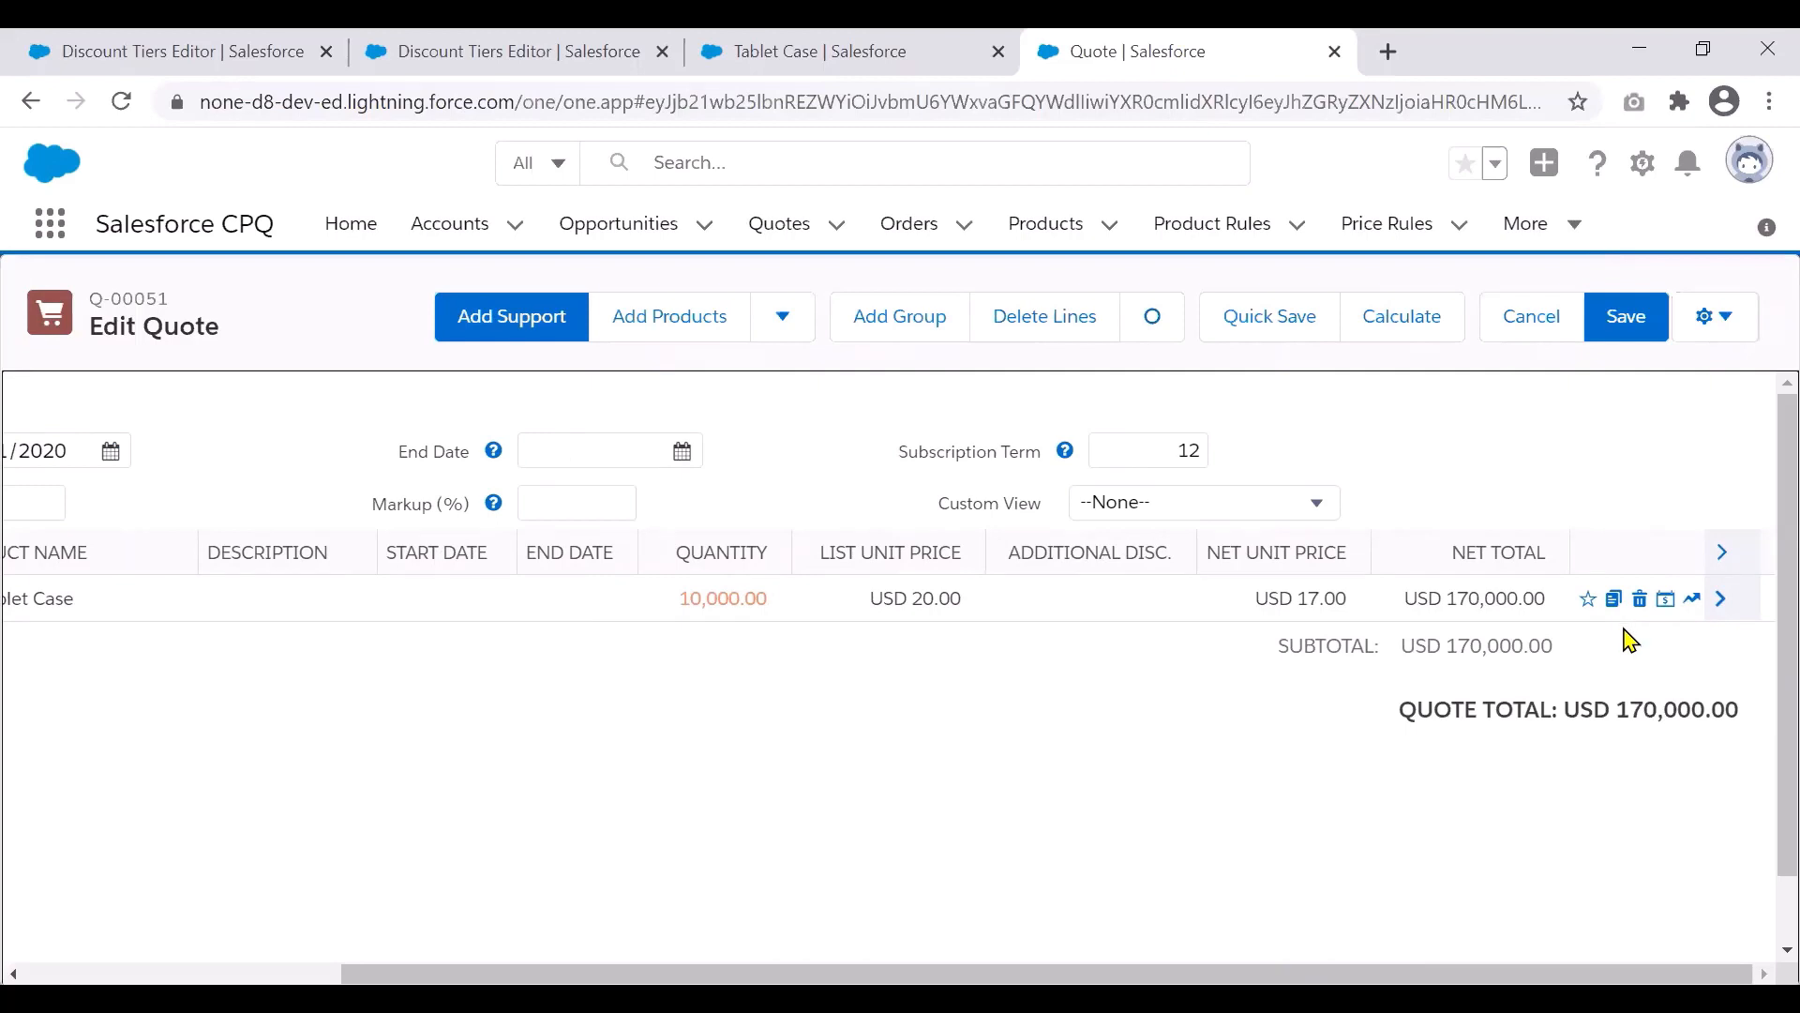
{"action": "left_click", "coordinate": [1666, 600]}
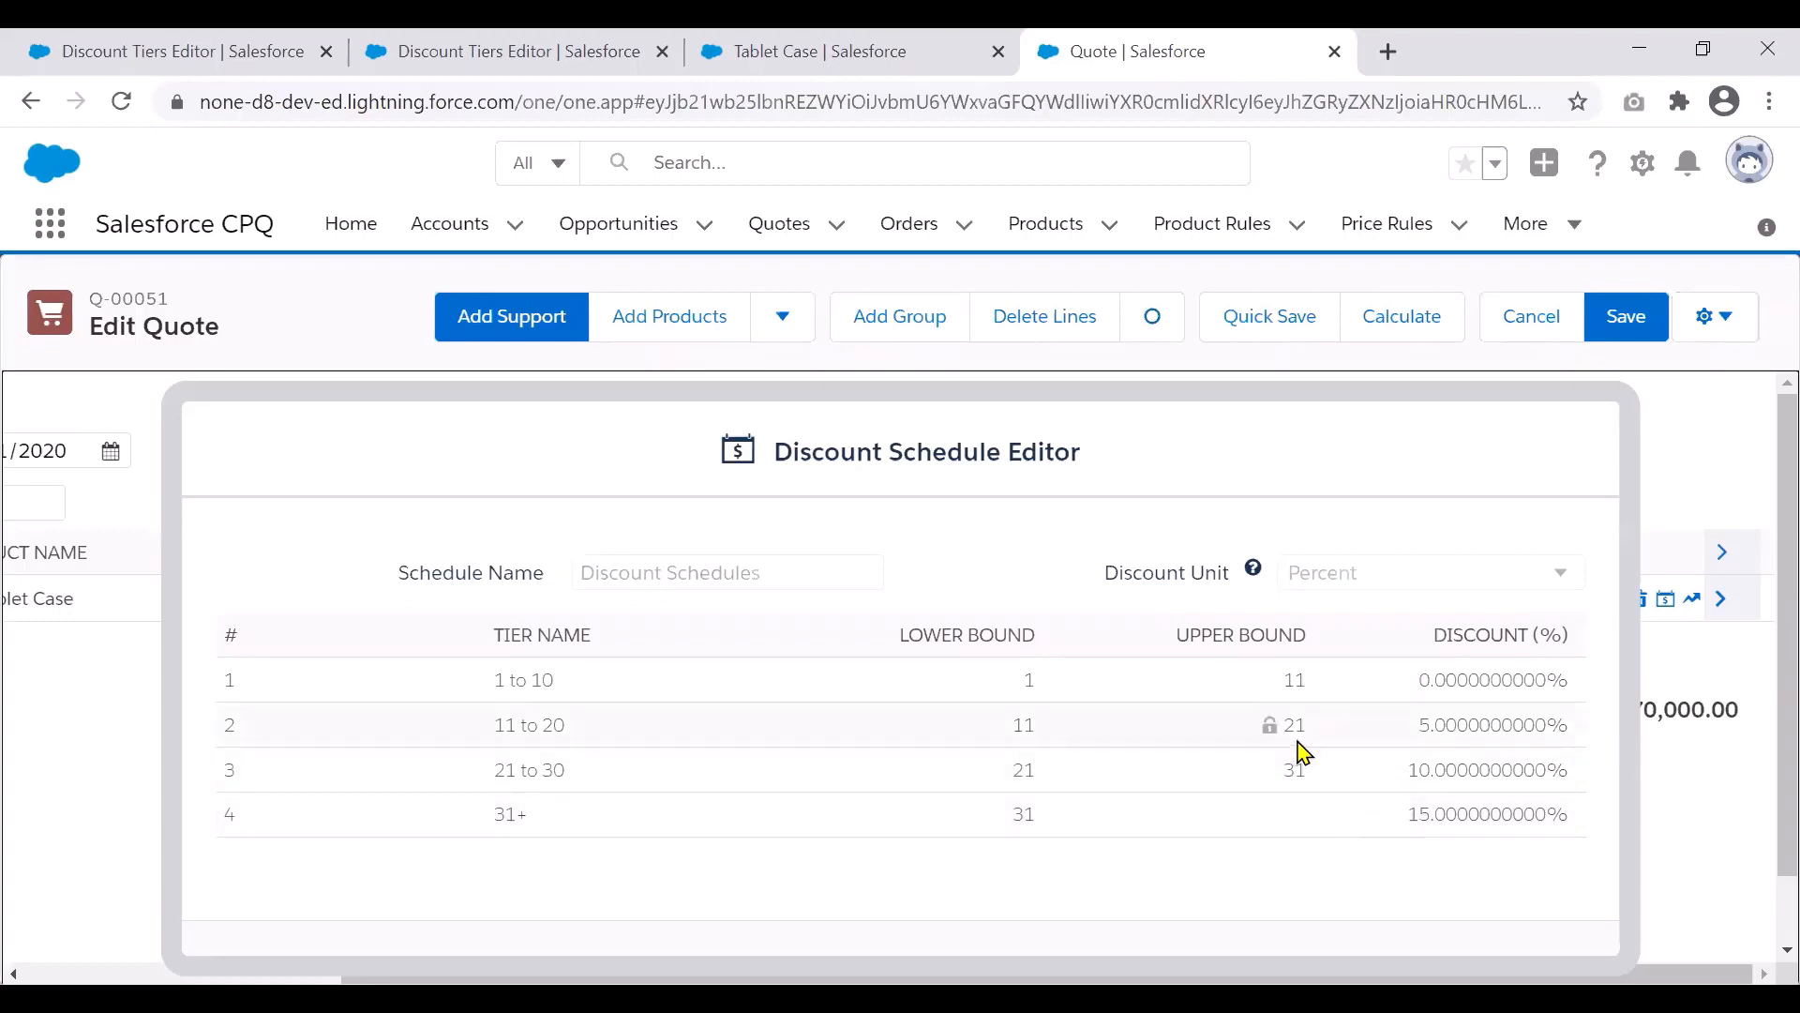
{"action": "left_click", "coordinate": [1693, 415]}
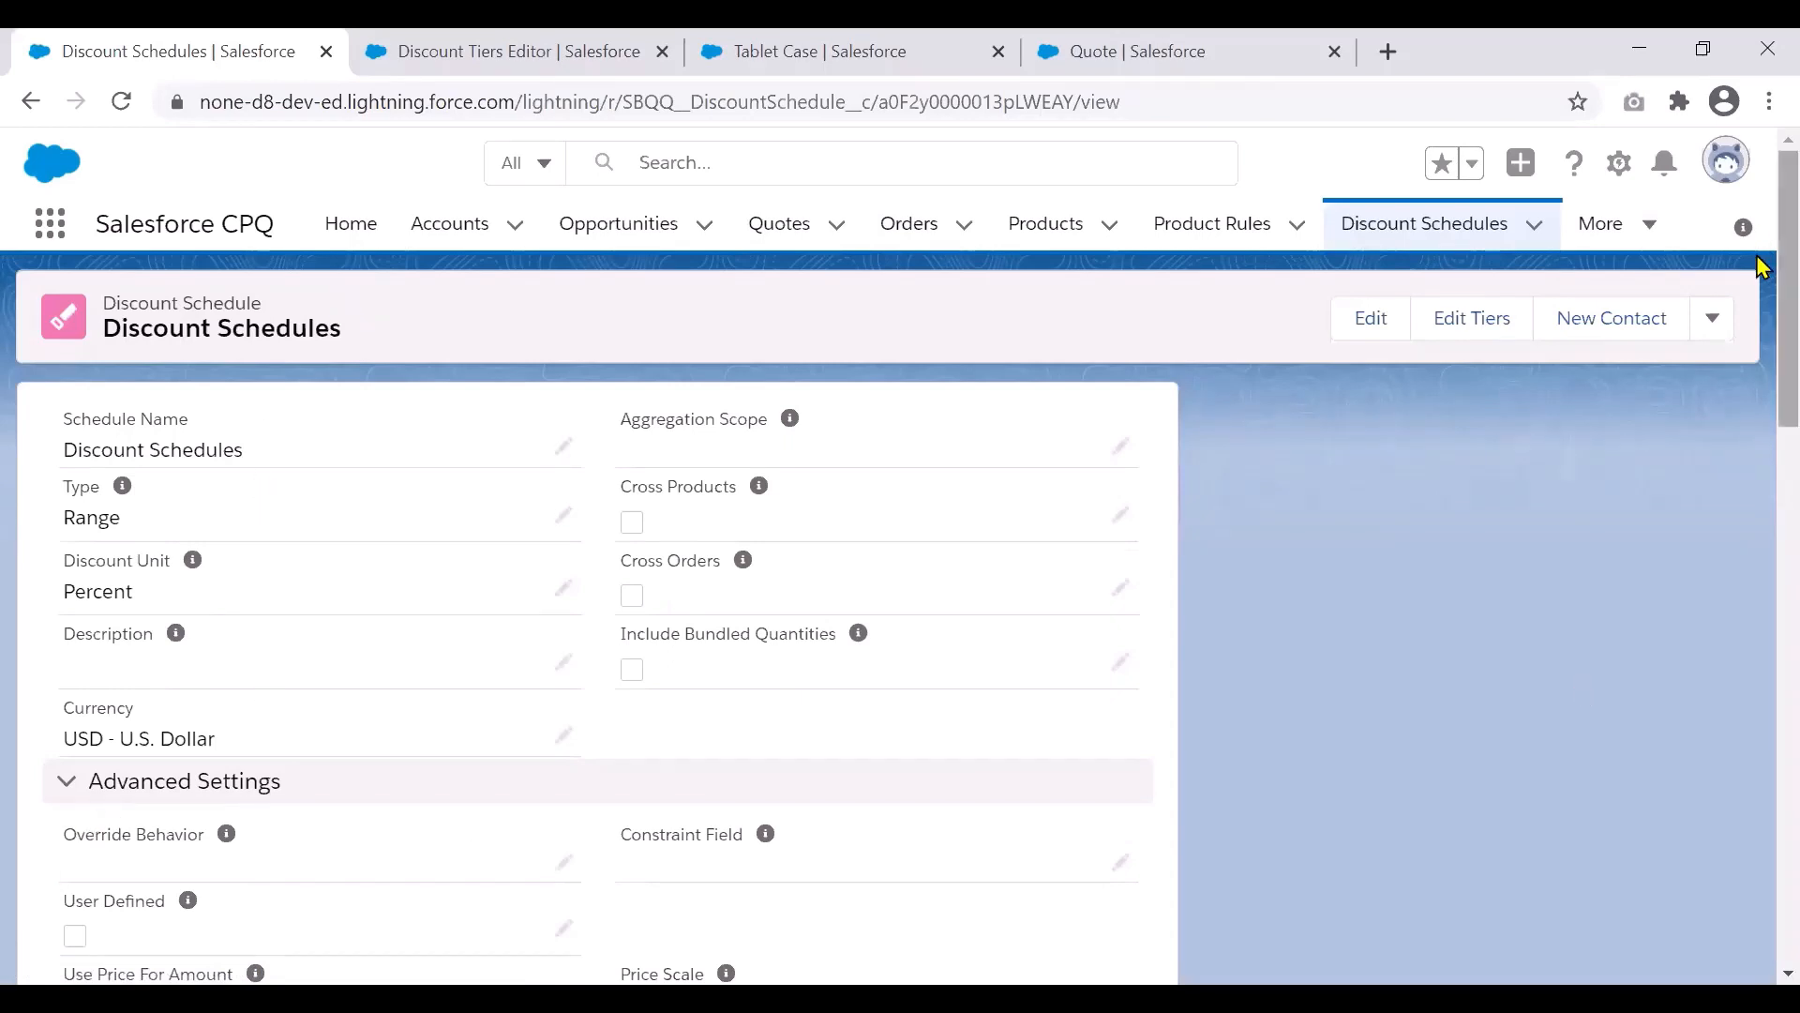
- Open the Discount Schedules record's advanced settings for editing and view the Override Behavior options
{"action": "scroll", "coordinate": [1761, 328], "scroll_direction": "down", "scroll_amount": 3}
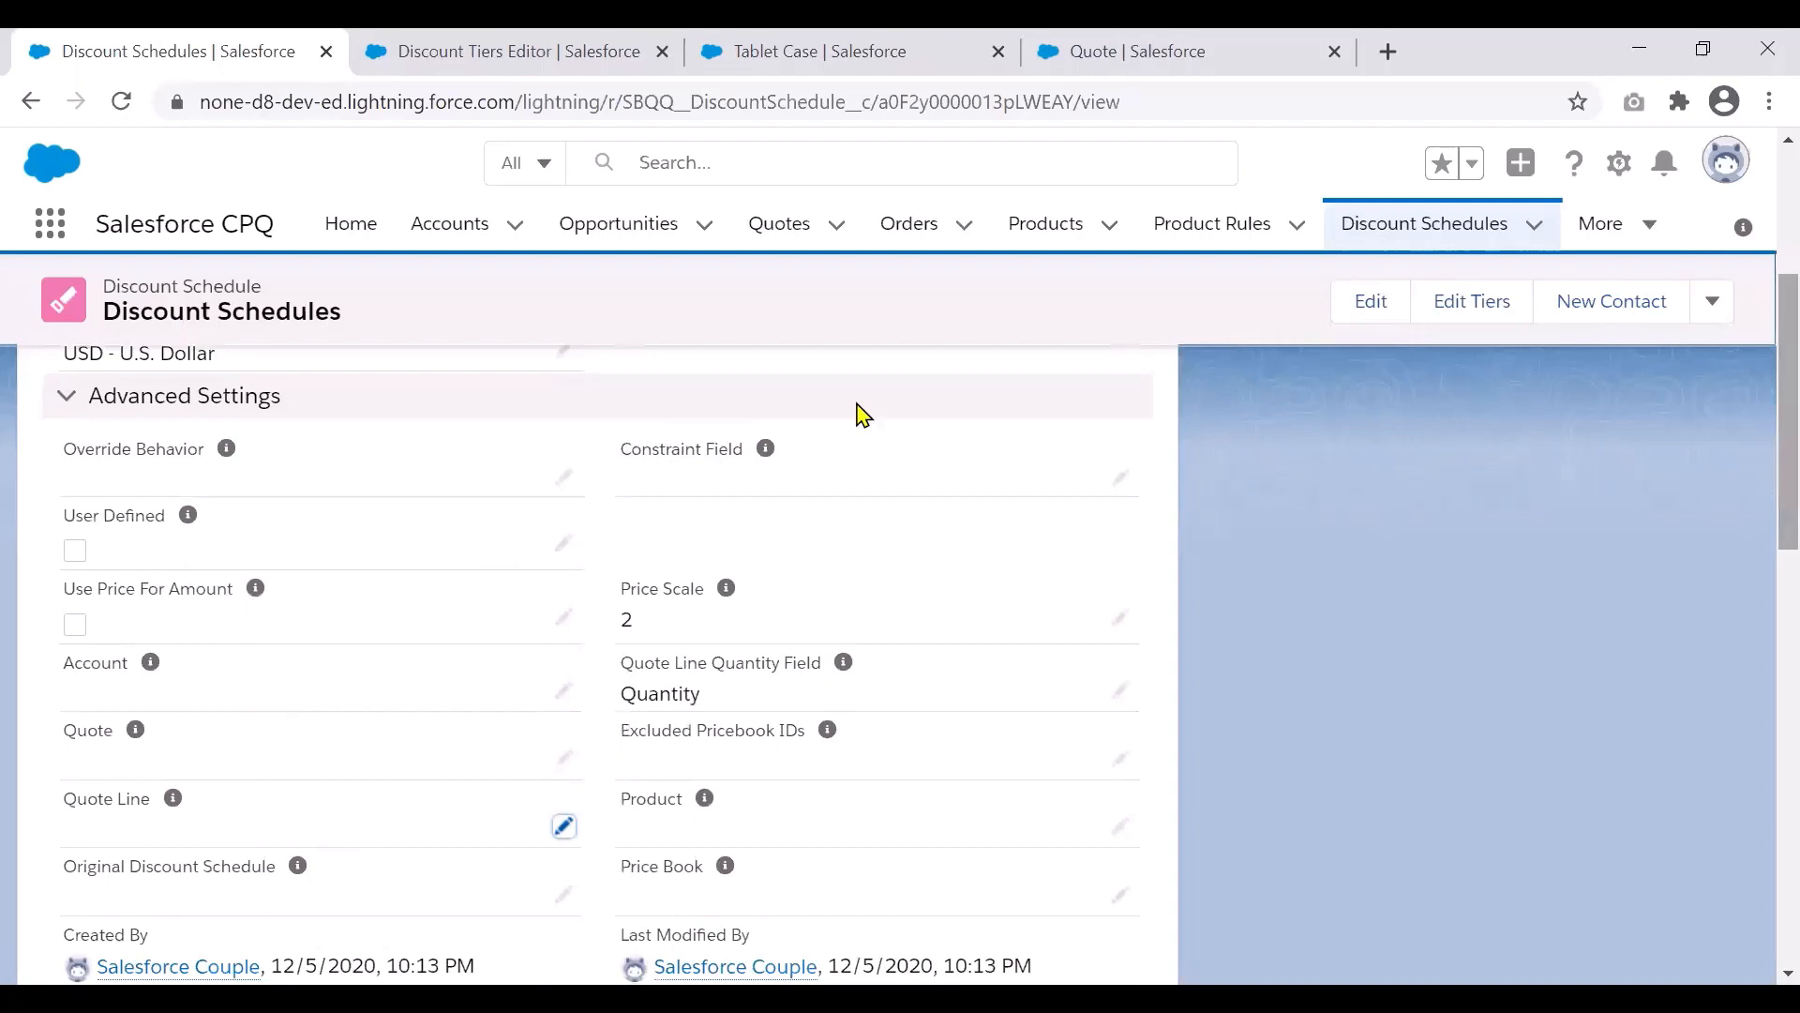
{"action": "left_click", "coordinate": [566, 480]}
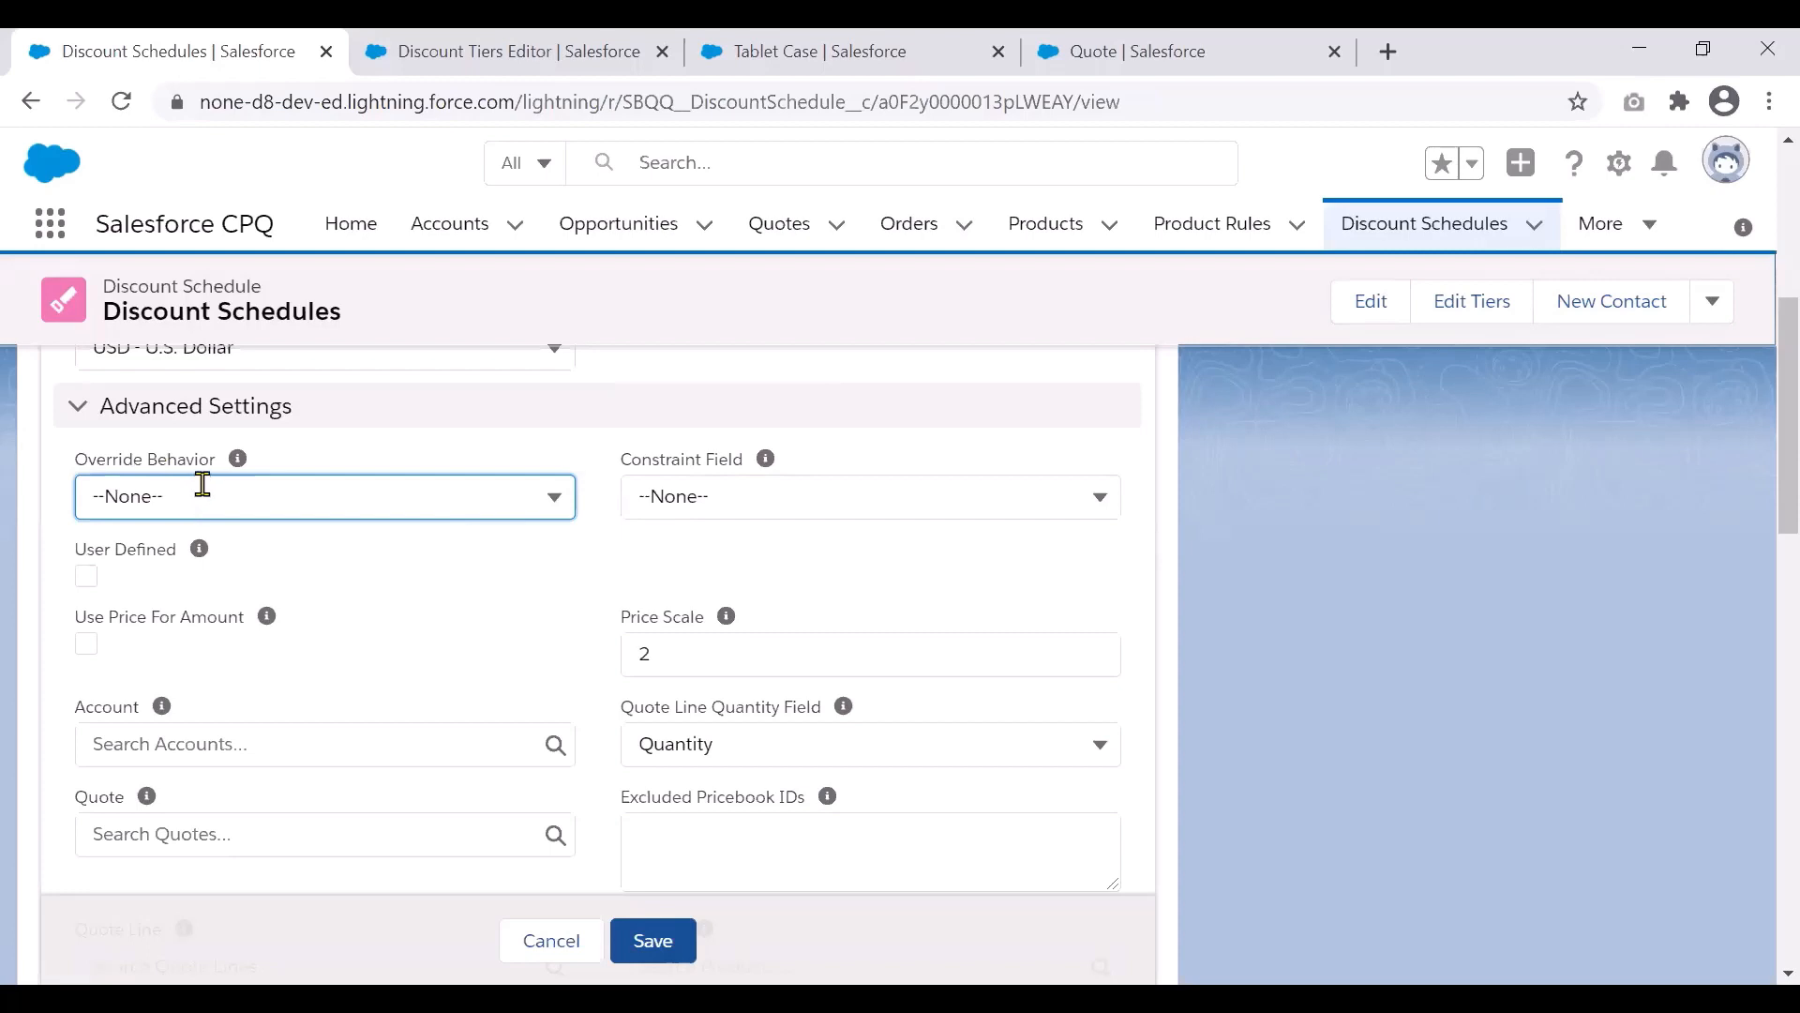
{"action": "left_click", "coordinate": [268, 501]}
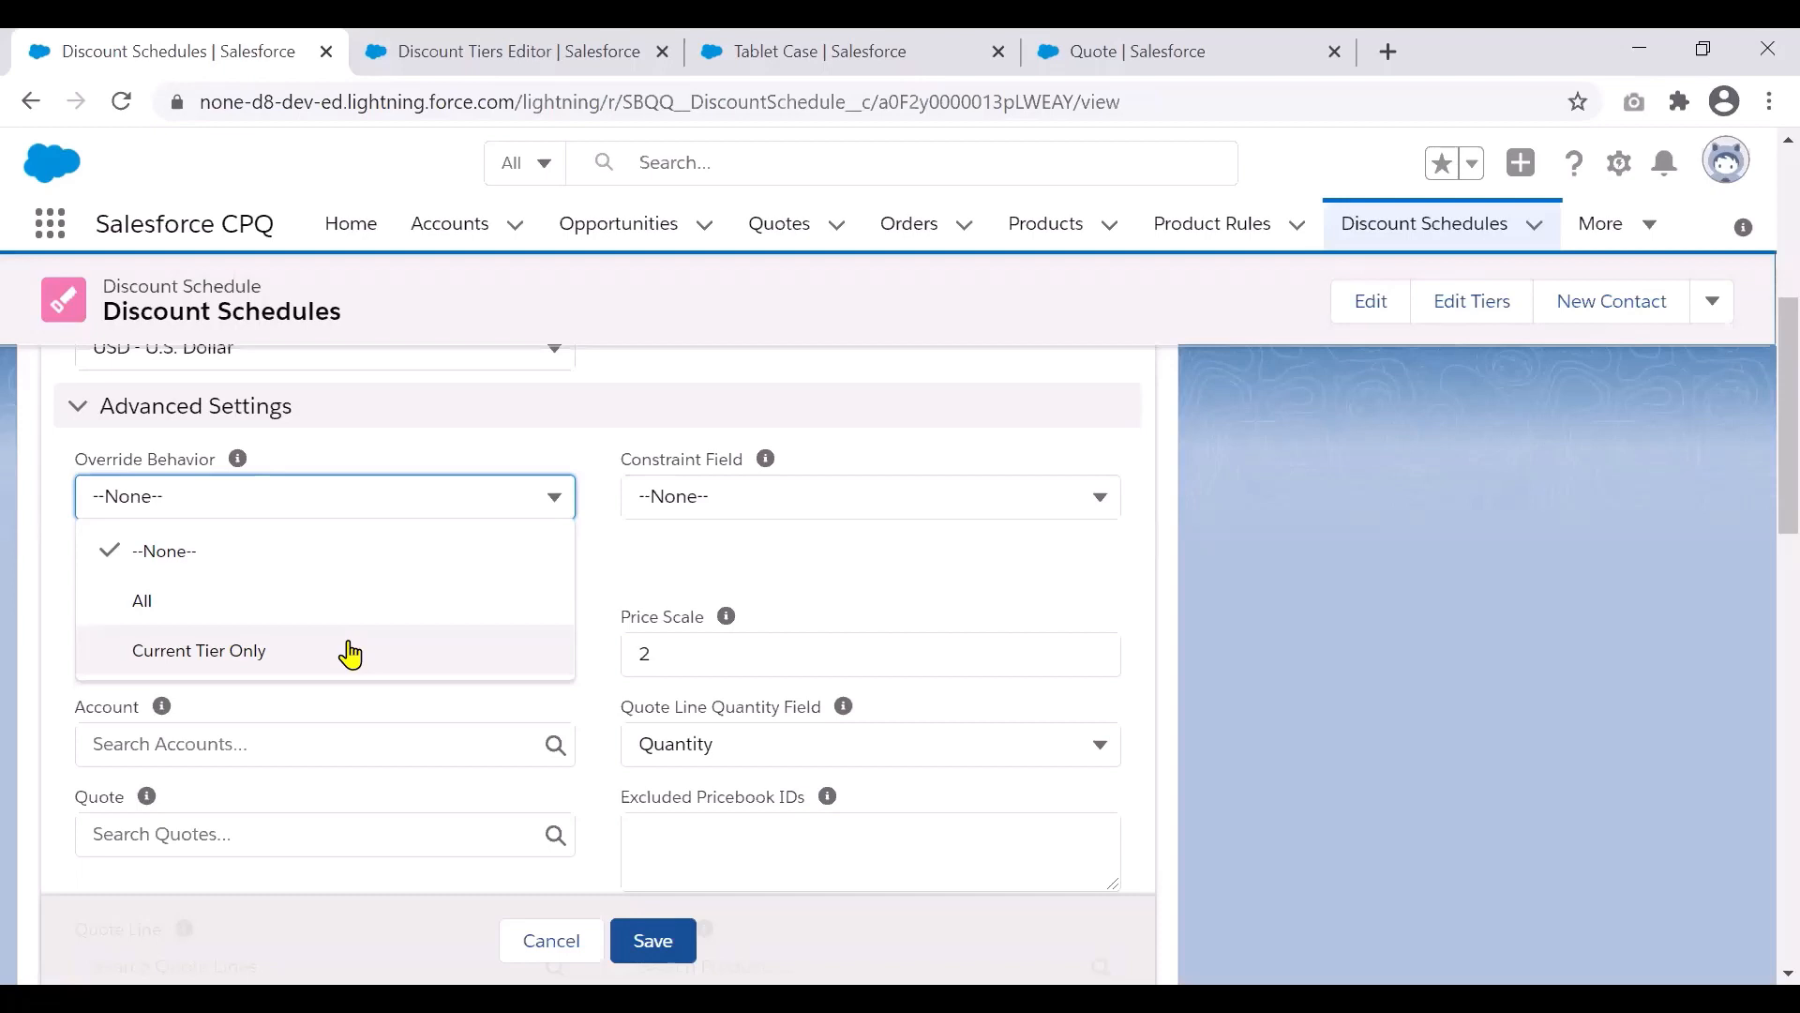
{"action": "left_click", "coordinate": [486, 454]}
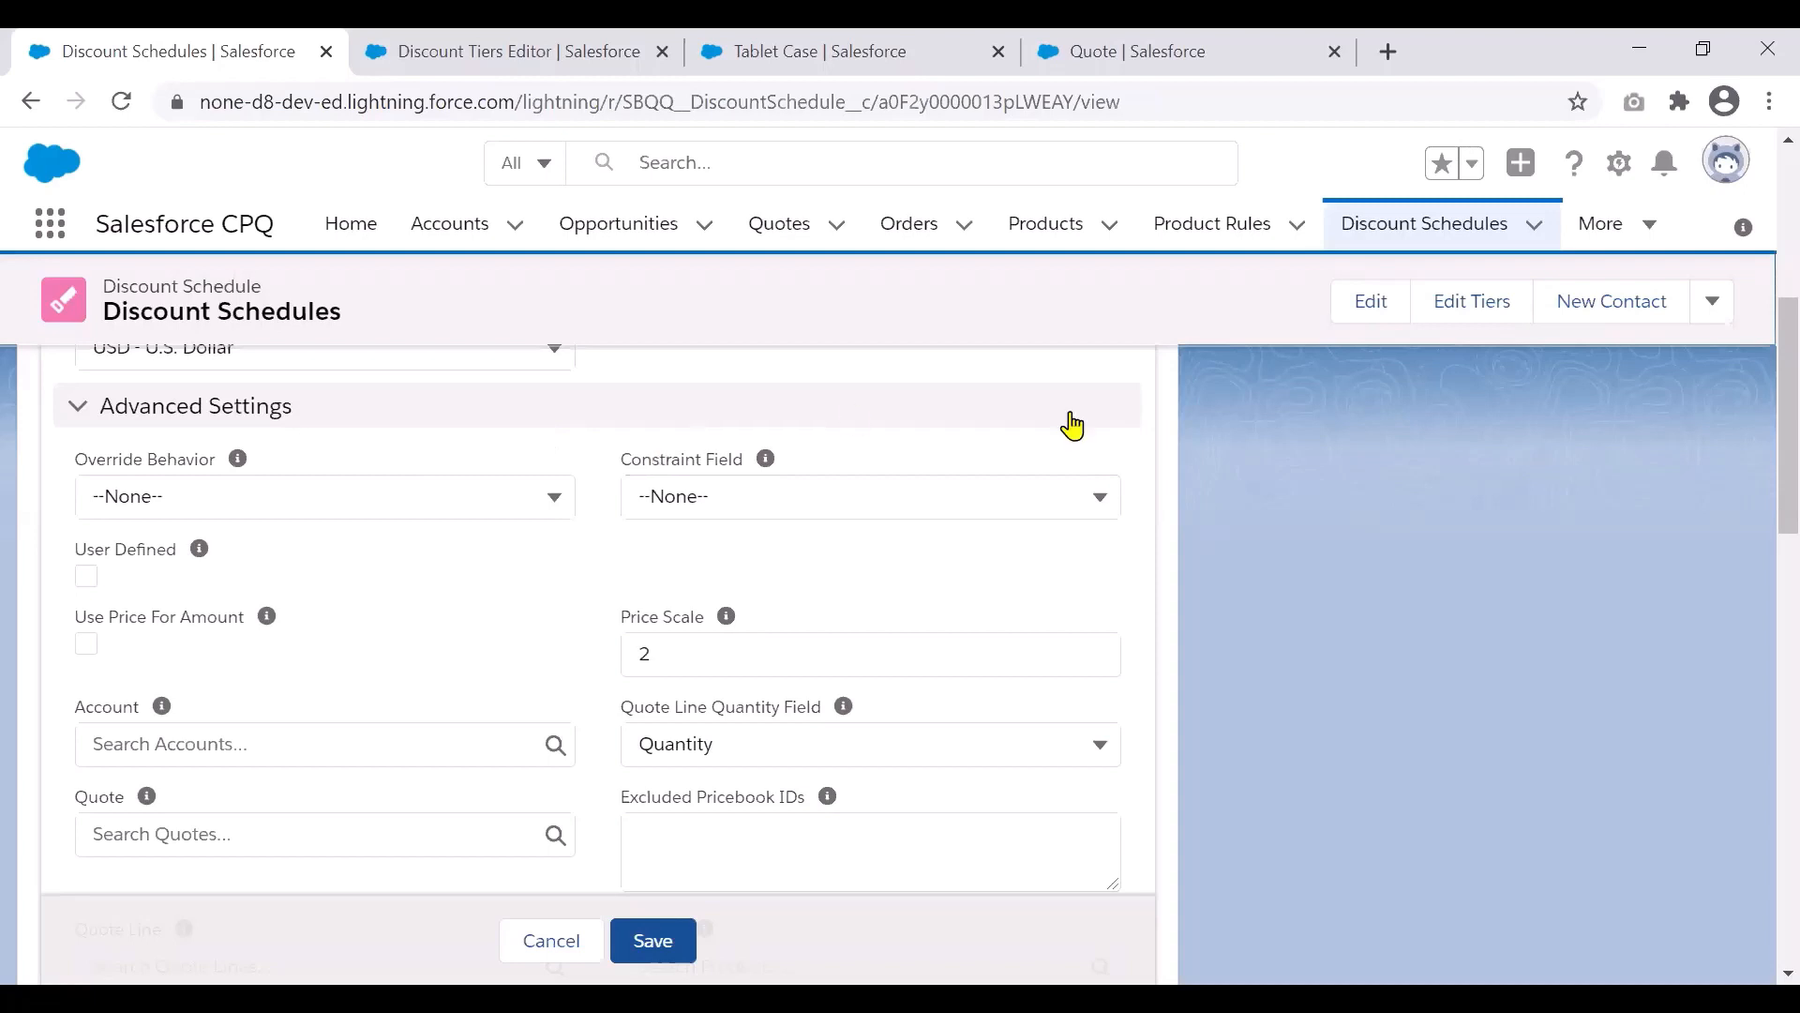
- Examine the schedule's remaining advanced settings, including the Quote Line Quantity Field, and cancel the edit
{"action": "scroll", "coordinate": [1758, 514], "scroll_direction": "down", "scroll_amount": 2}
{"action": "scroll", "coordinate": [1758, 514], "scroll_direction": "down", "scroll_amount": 3}
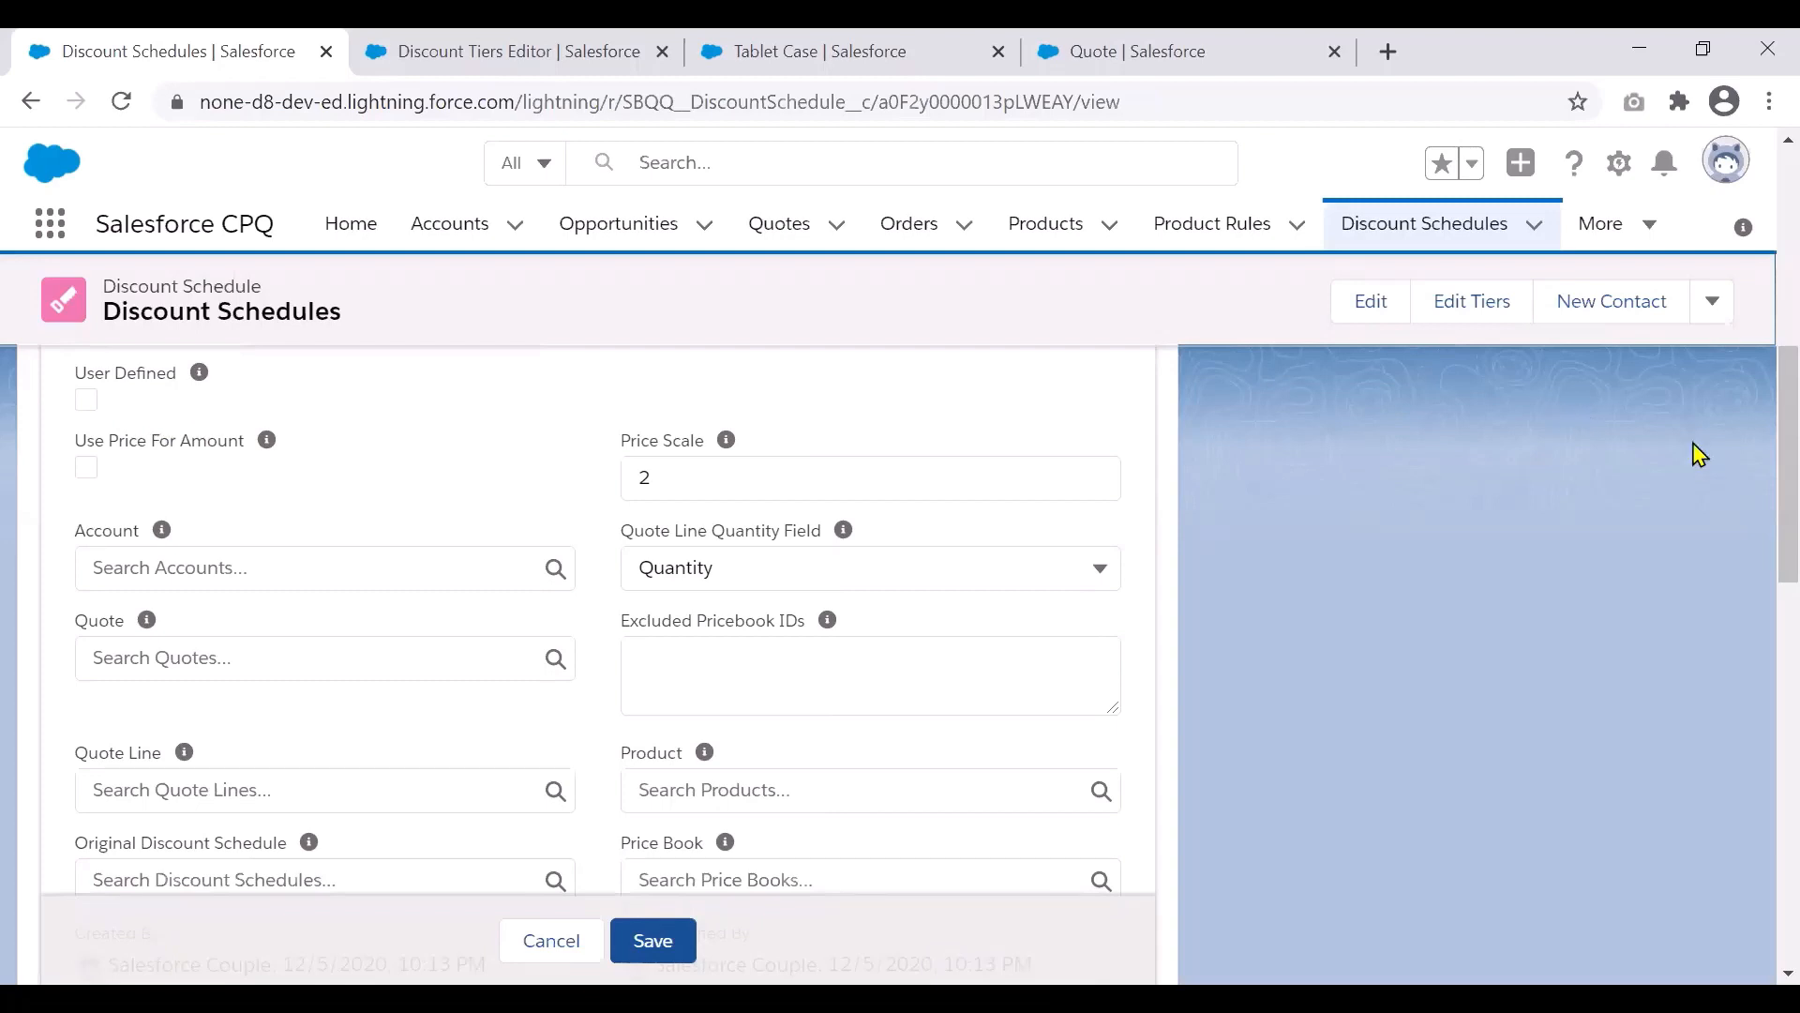
{"action": "scroll", "coordinate": [1756, 492], "scroll_direction": "down", "scroll_amount": 1}
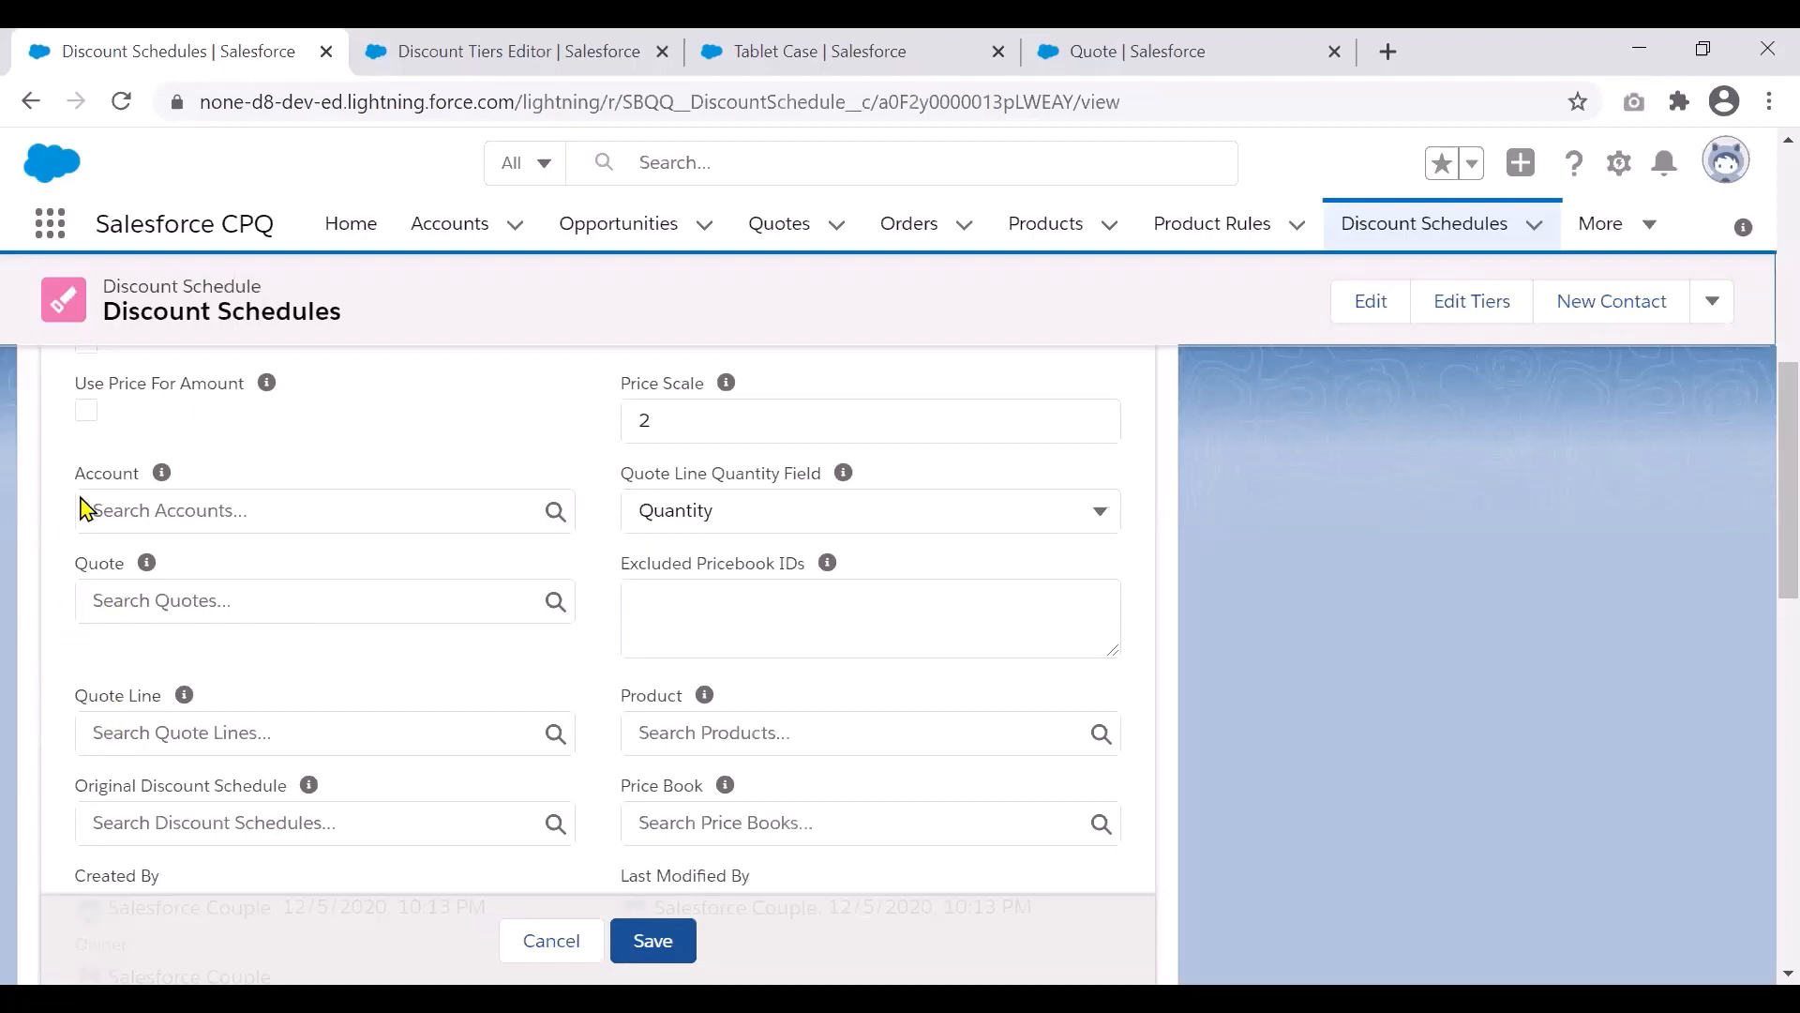
{"action": "scroll", "coordinate": [1760, 469], "scroll_direction": "up", "scroll_amount": 1}
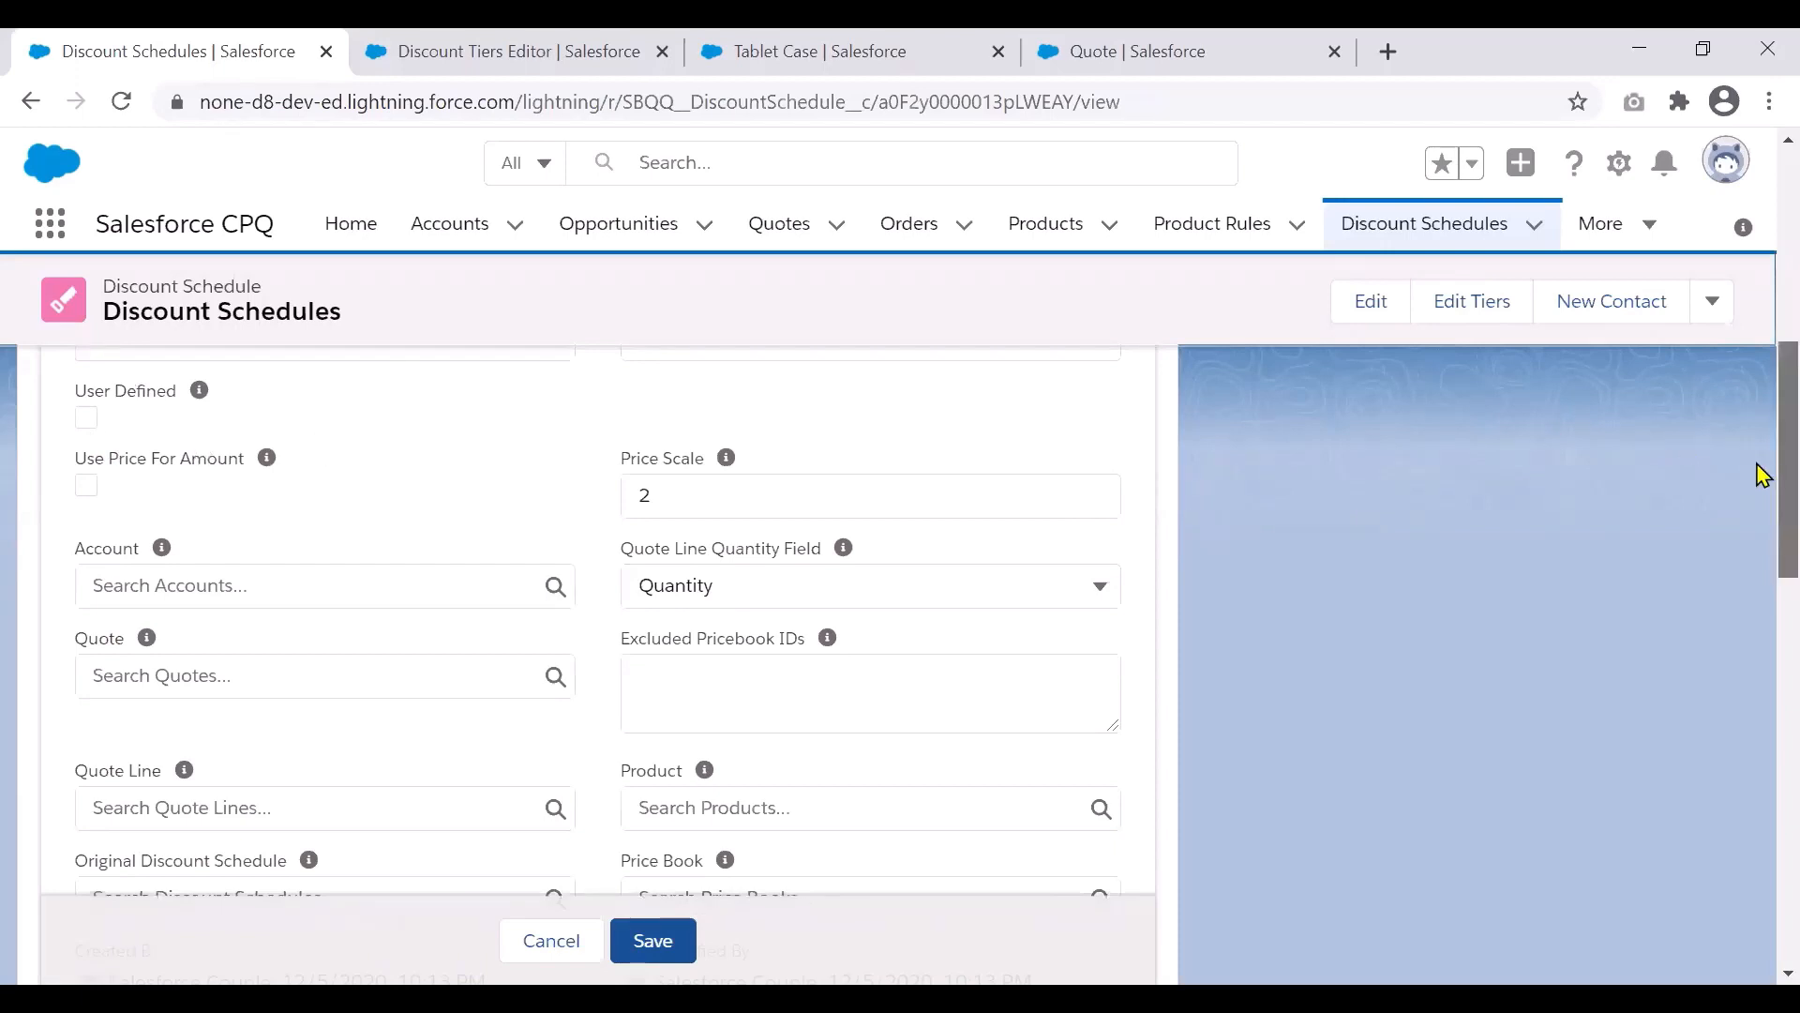
{"action": "scroll", "coordinate": [1761, 473], "scroll_direction": "down", "scroll_amount": 1}
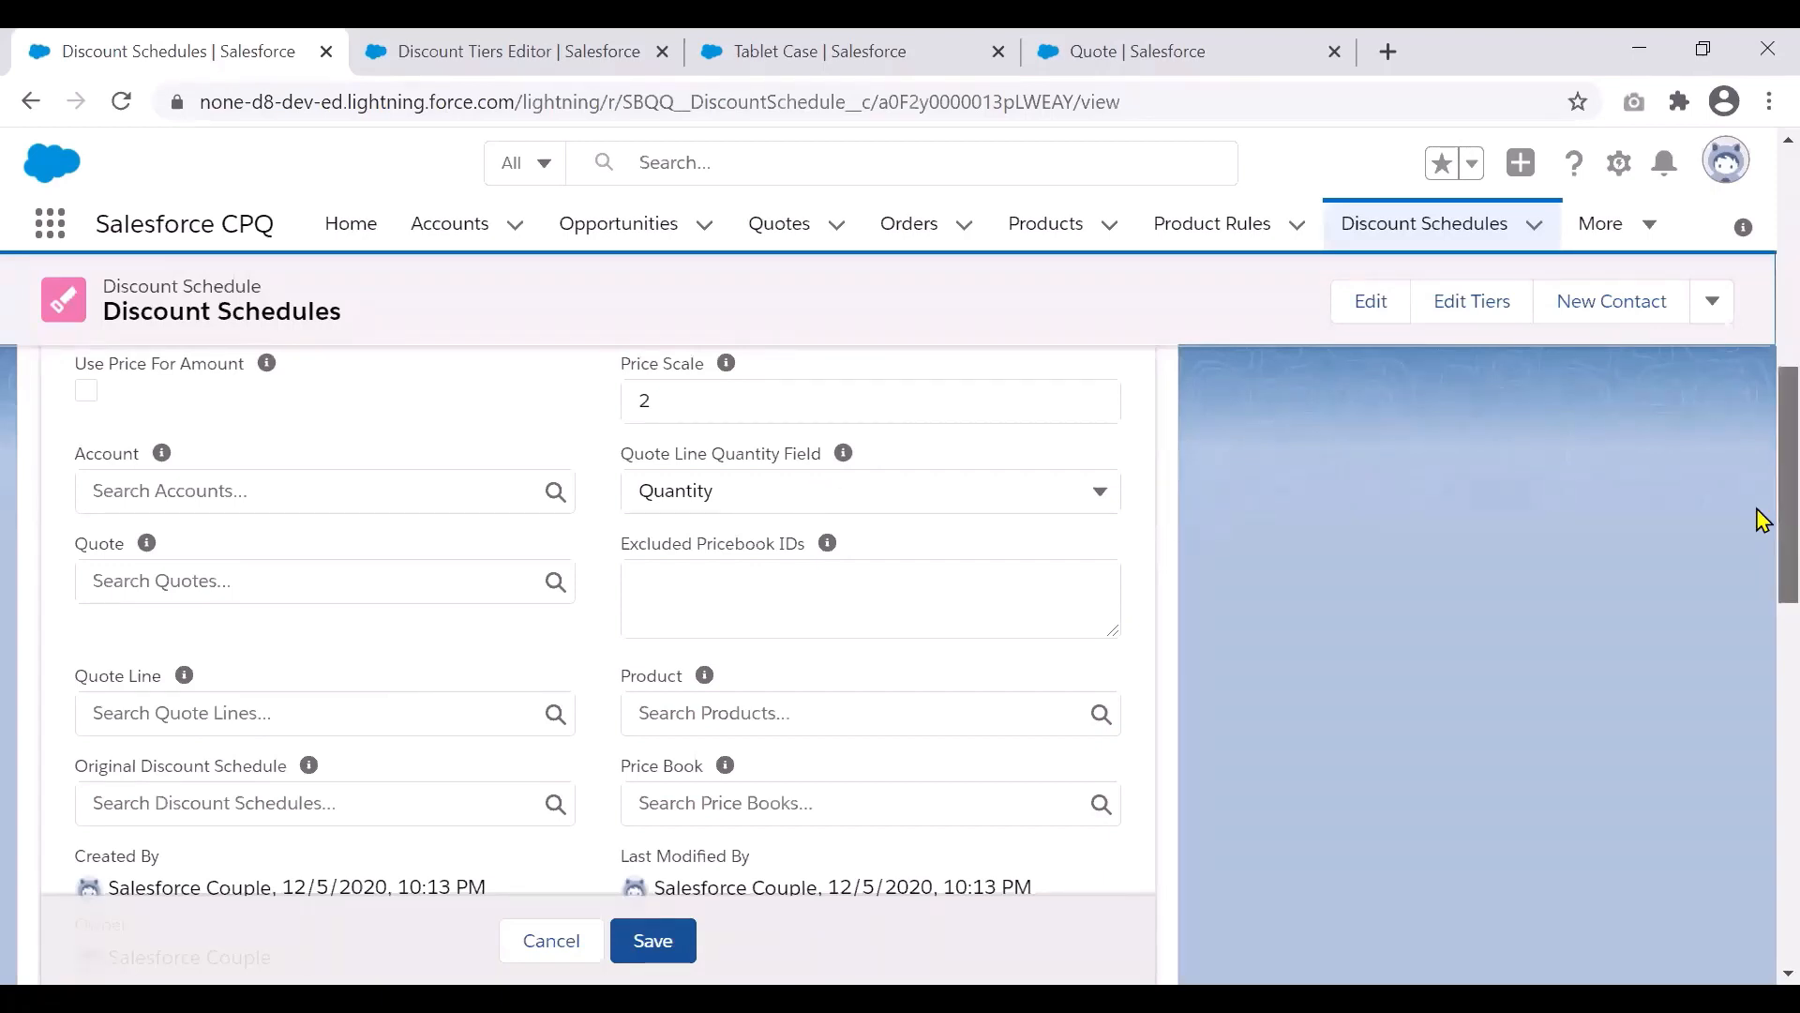
{"action": "scroll", "coordinate": [1761, 521], "scroll_direction": "up", "scroll_amount": 2}
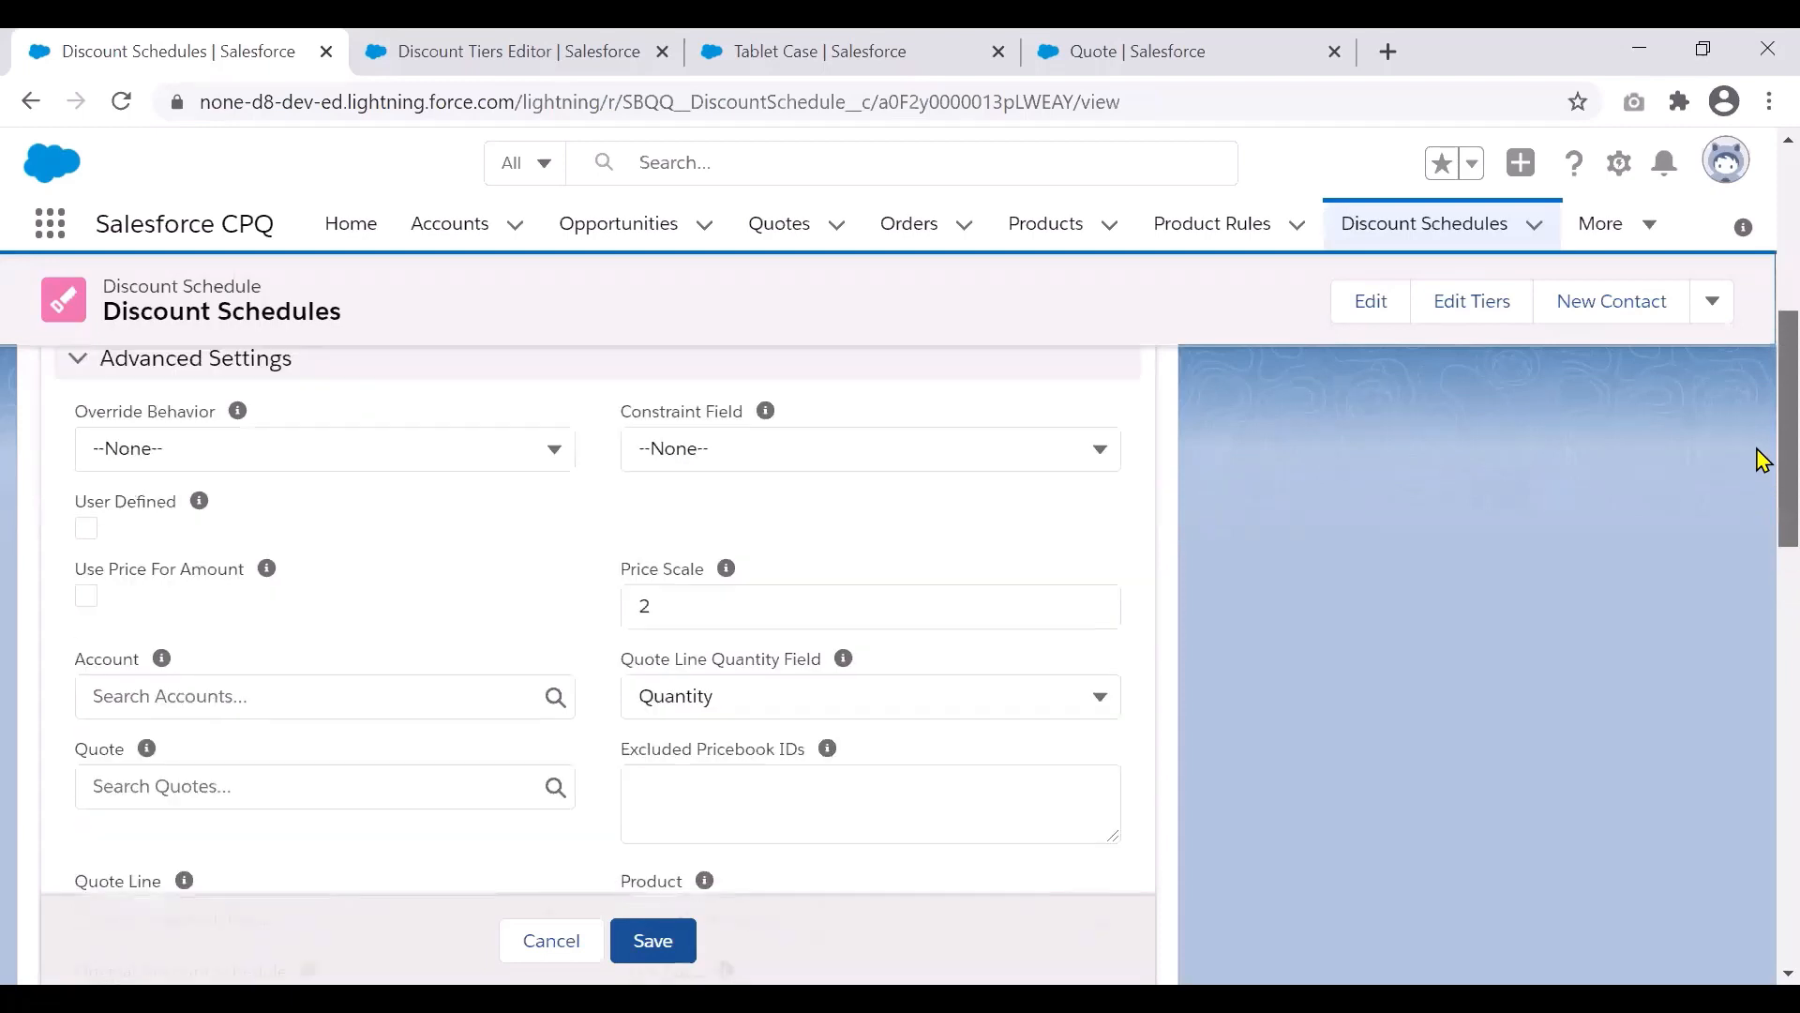
{"action": "scroll", "coordinate": [1761, 524], "scroll_direction": "down", "scroll_amount": 2}
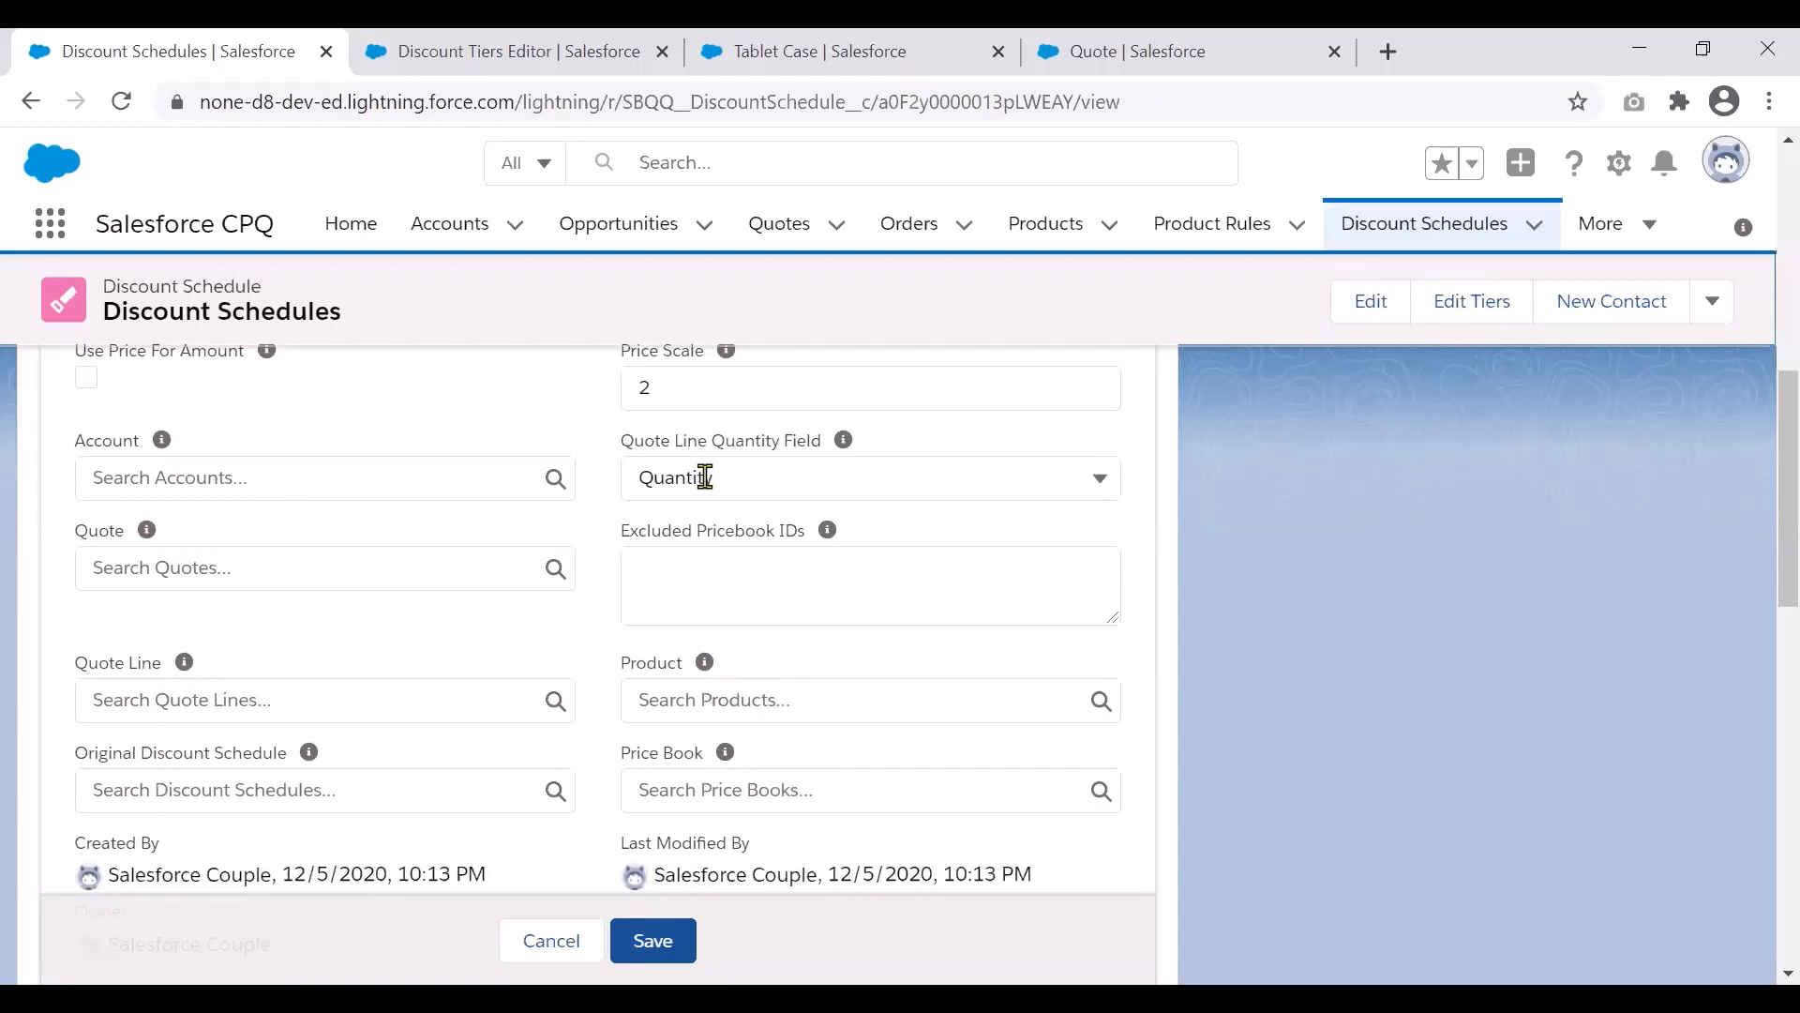
{"action": "left_click", "coordinate": [736, 476]}
{"action": "left_click", "coordinate": [758, 476]}
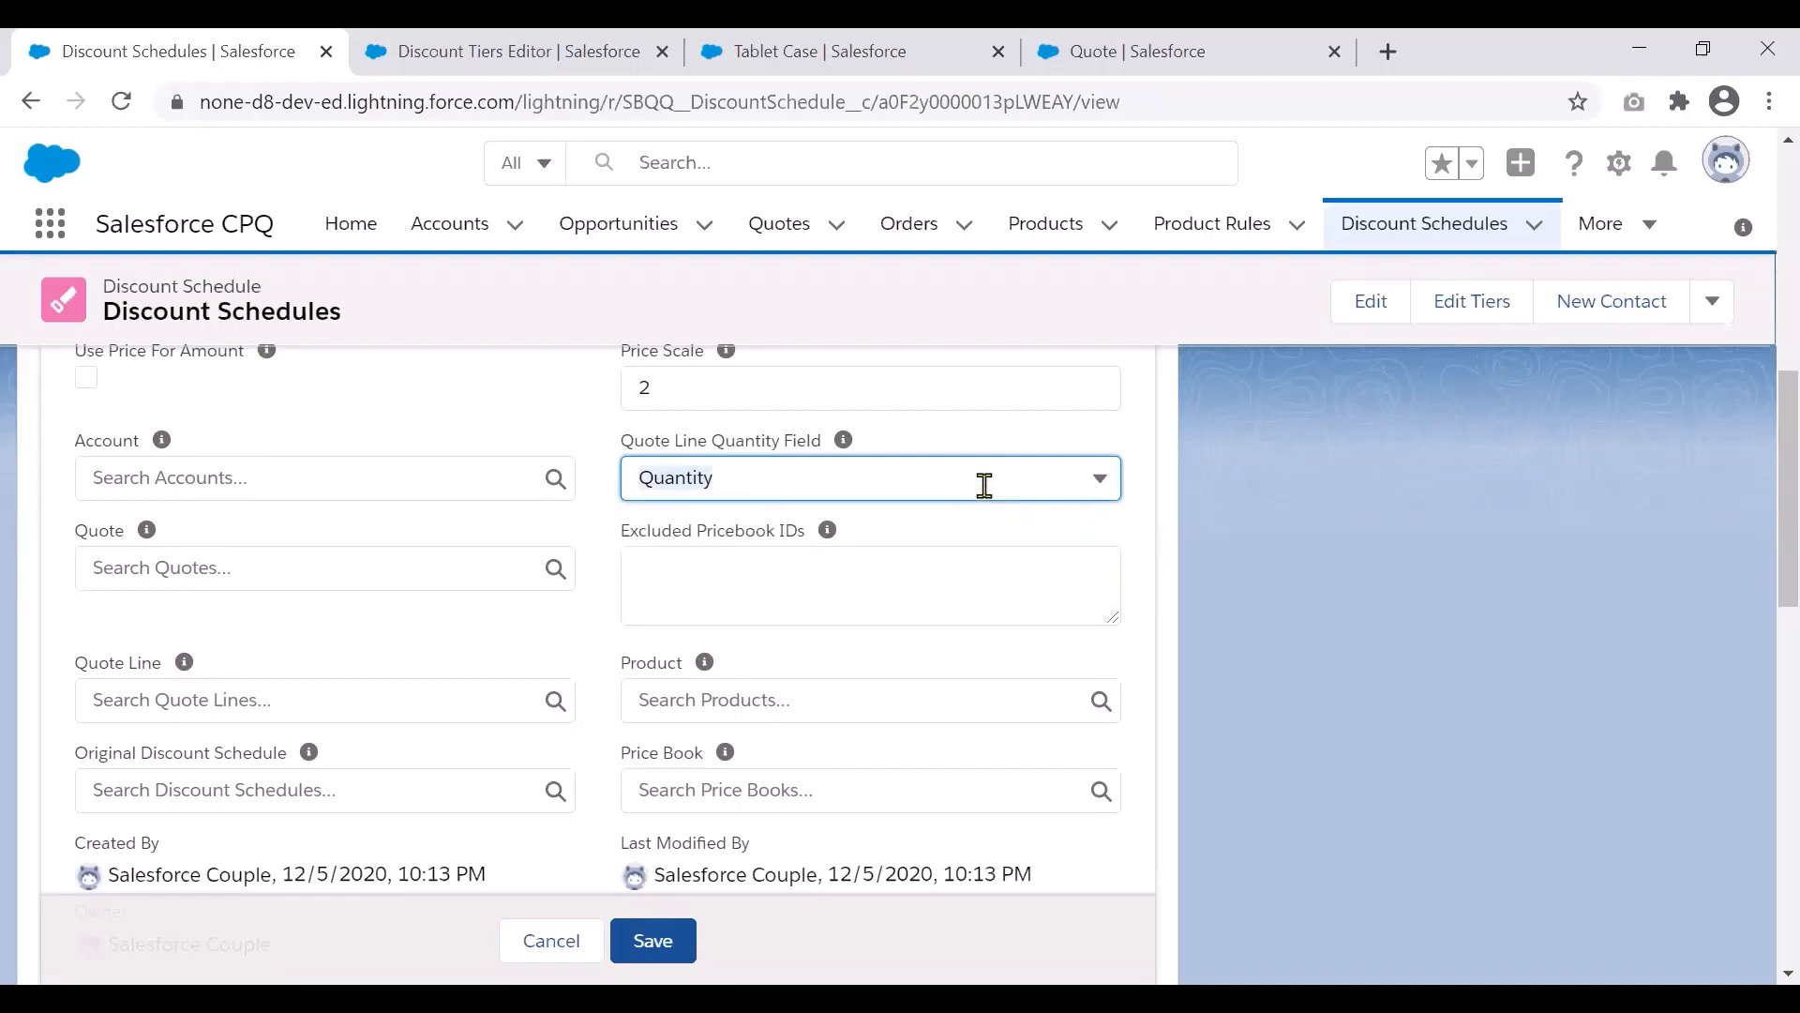
{"action": "left_click", "coordinate": [981, 536]}
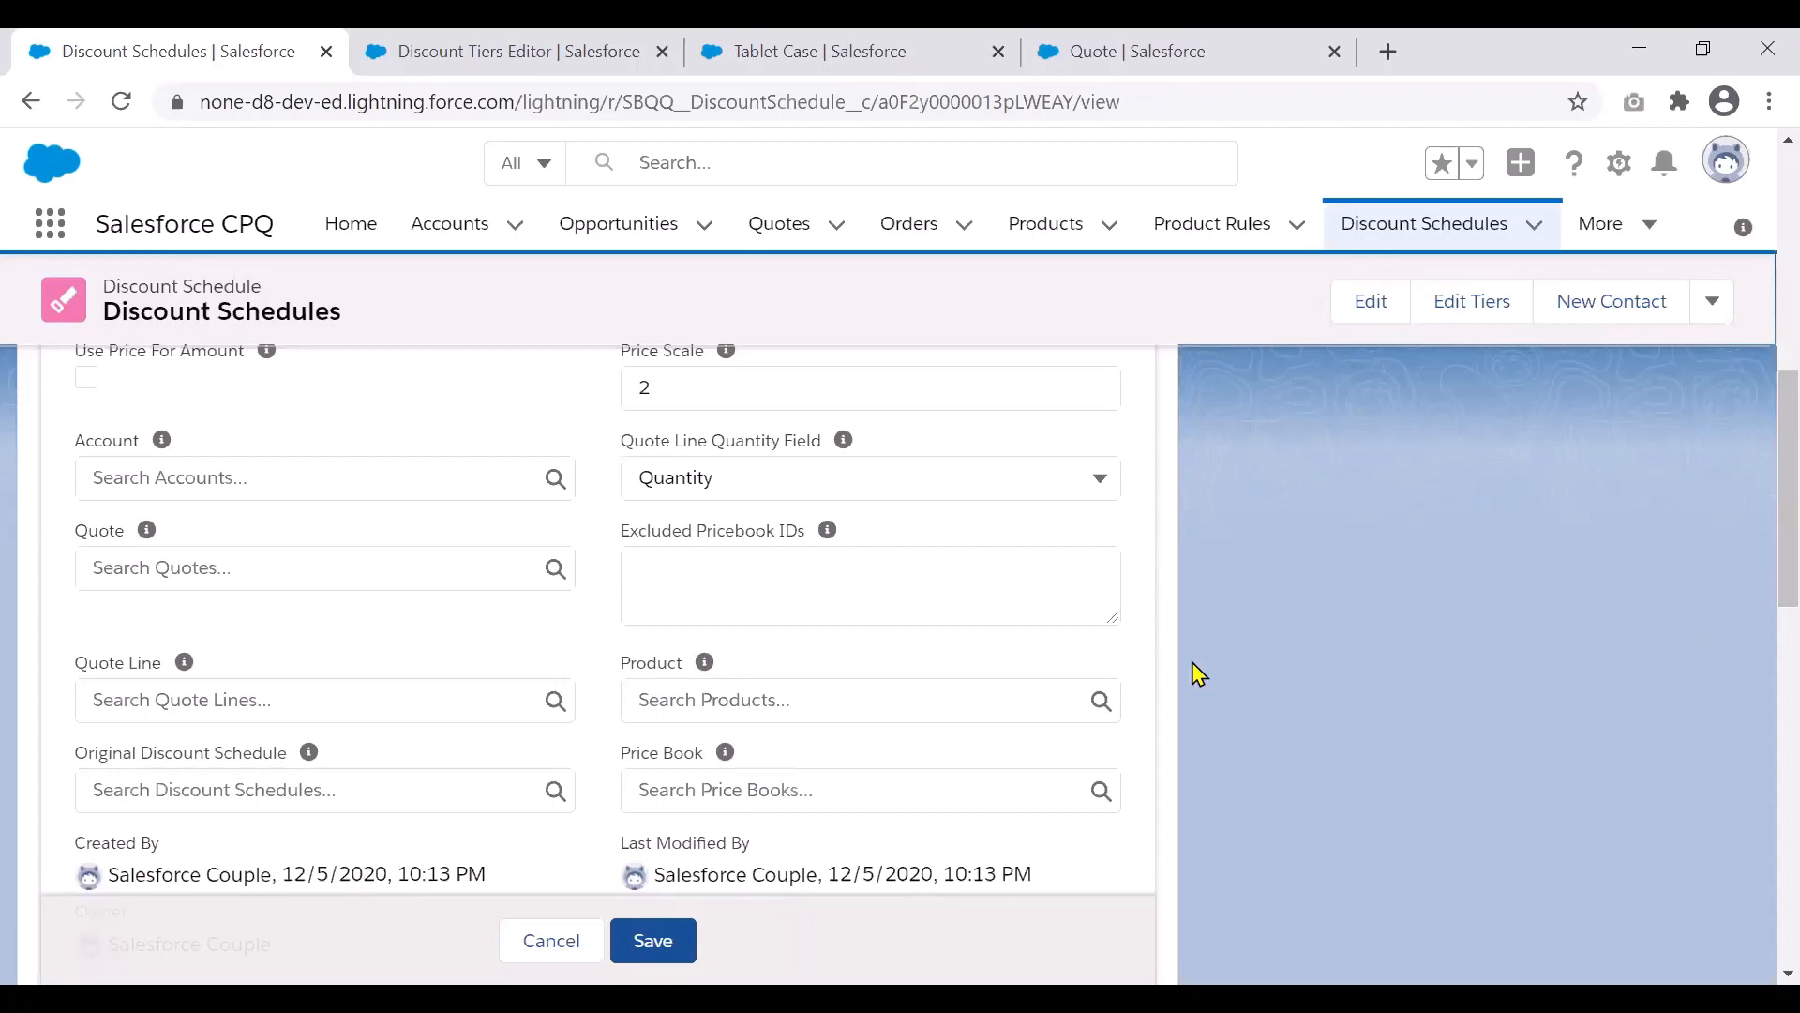
{"action": "left_click", "coordinate": [551, 941]}
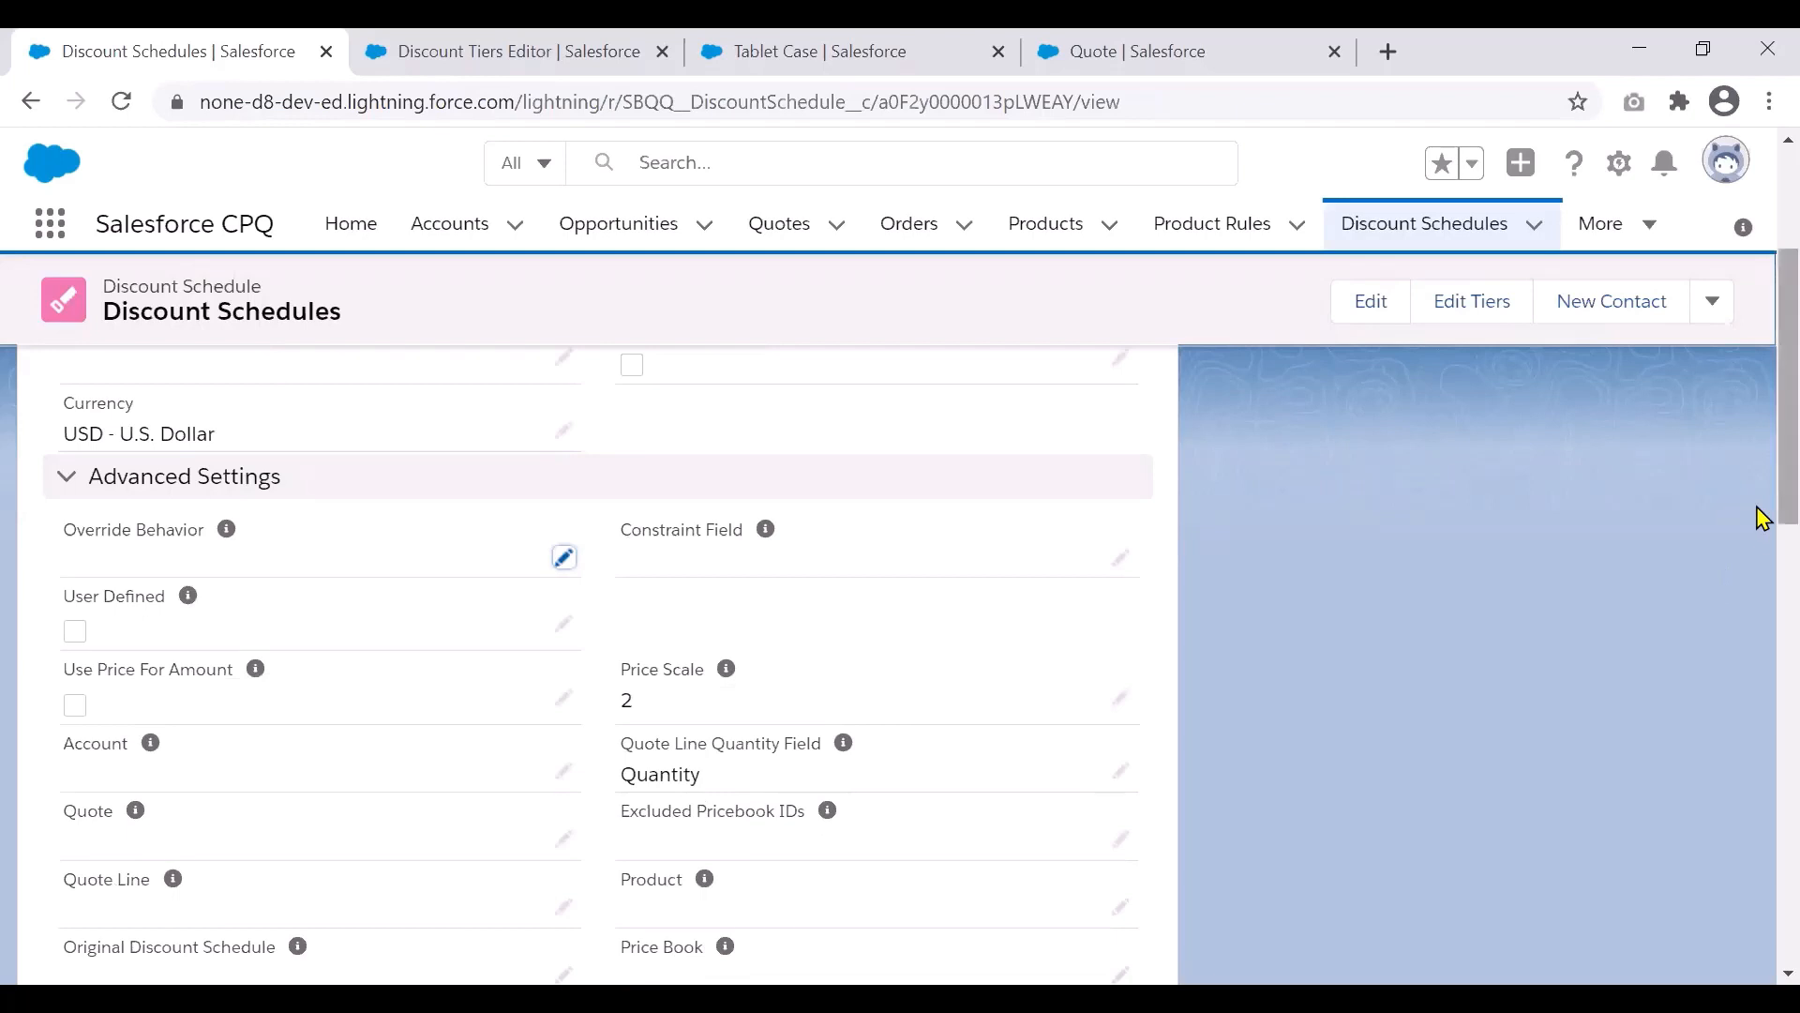
{"action": "left_click_drag", "start_coordinate": [1759, 502], "coordinate": [1763, 410]}
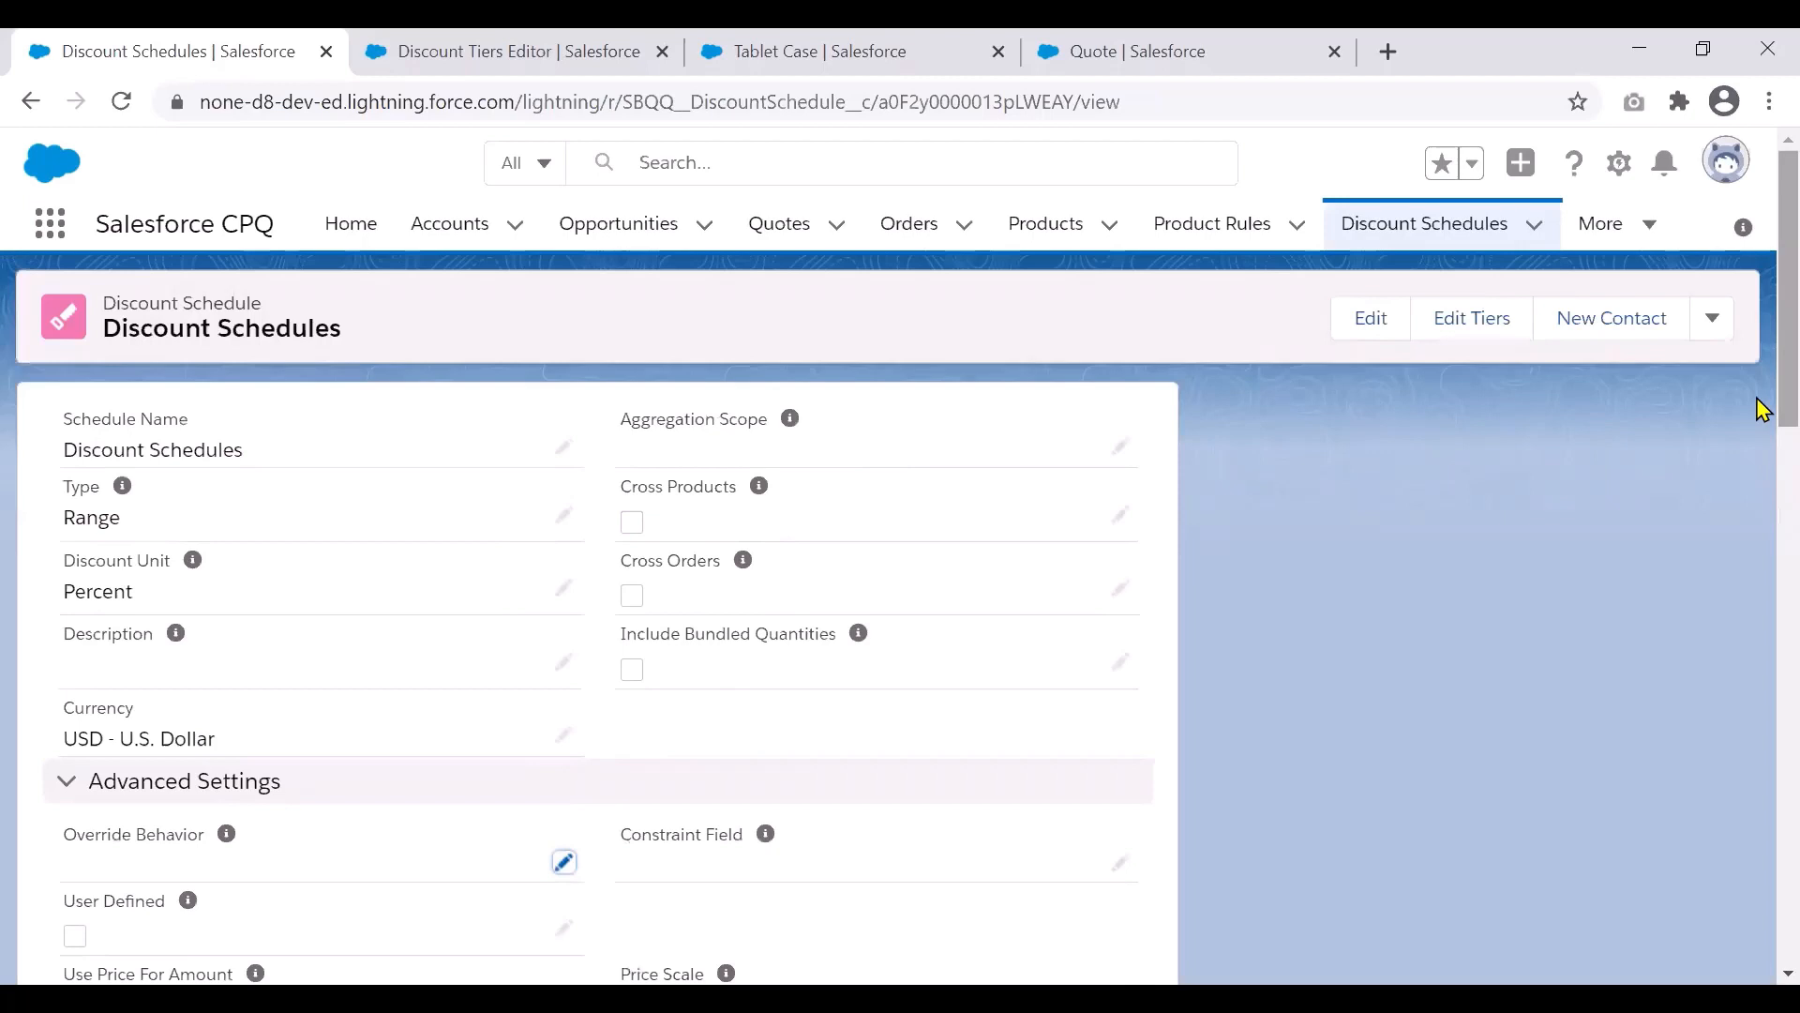